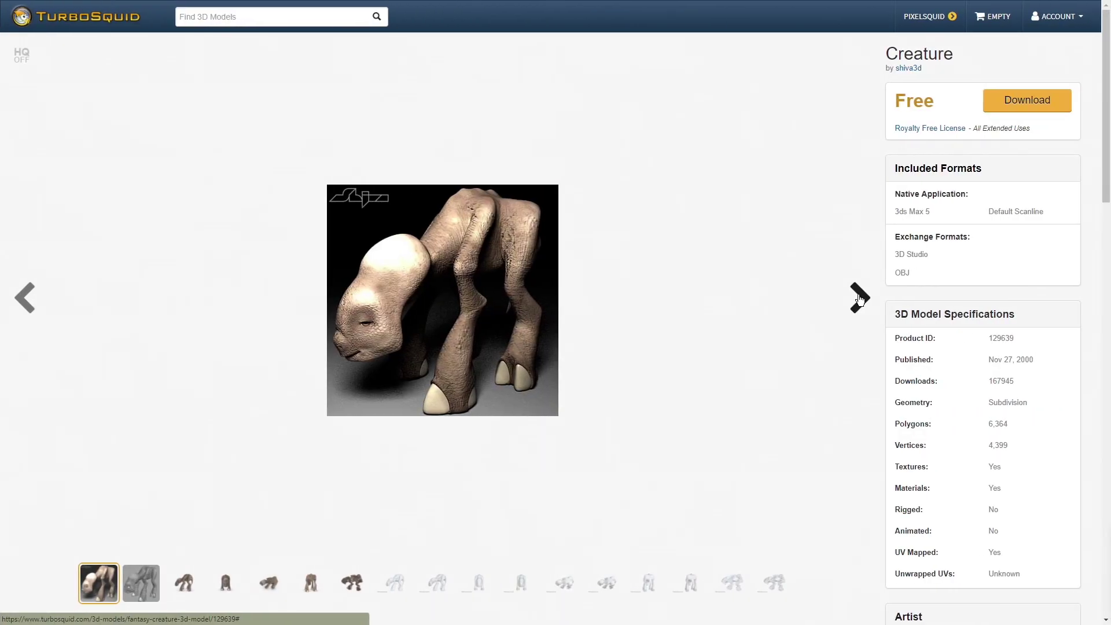
# Browse the preview images of the free Creature model, including the textured renders and the wireframe views
pyautogui.click(860, 298)
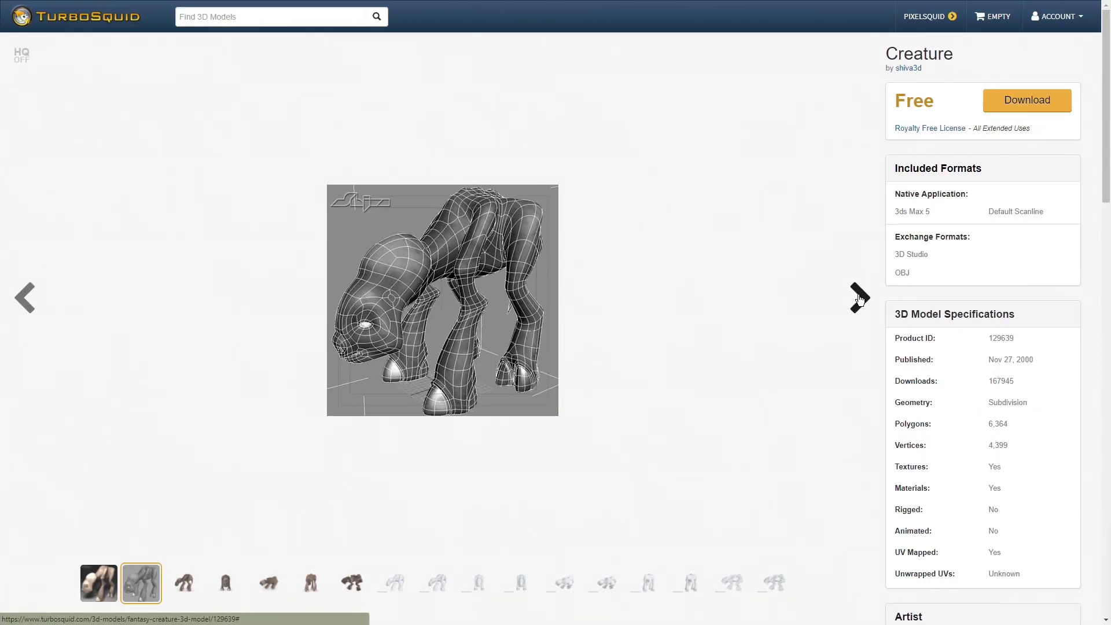
pyautogui.click(859, 298)
pyautogui.click(860, 298)
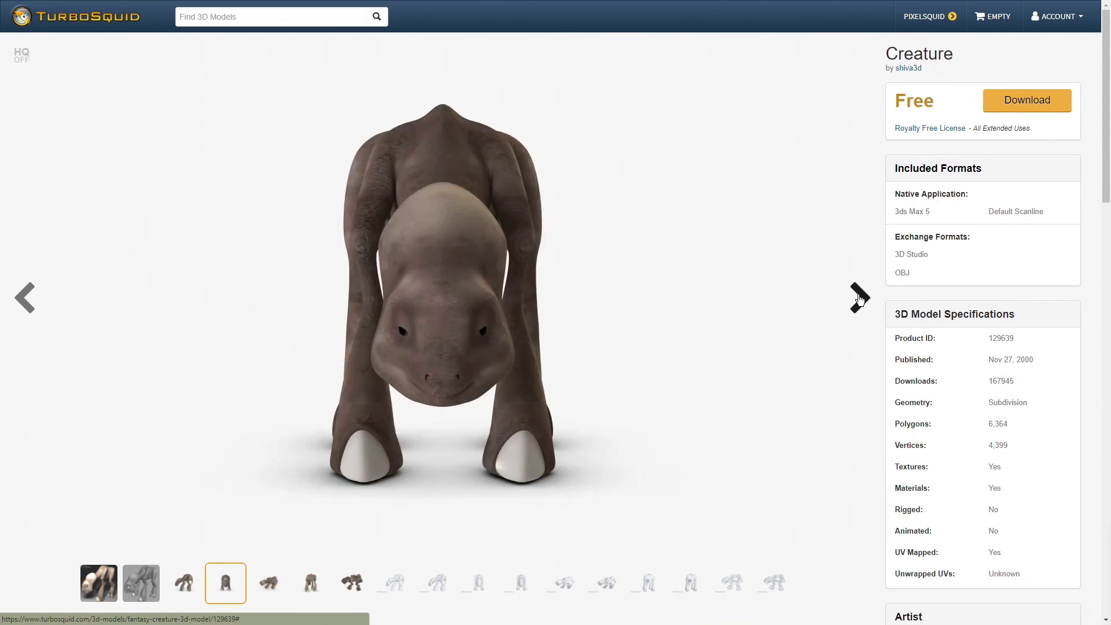
pyautogui.click(859, 298)
pyautogui.click(859, 298)
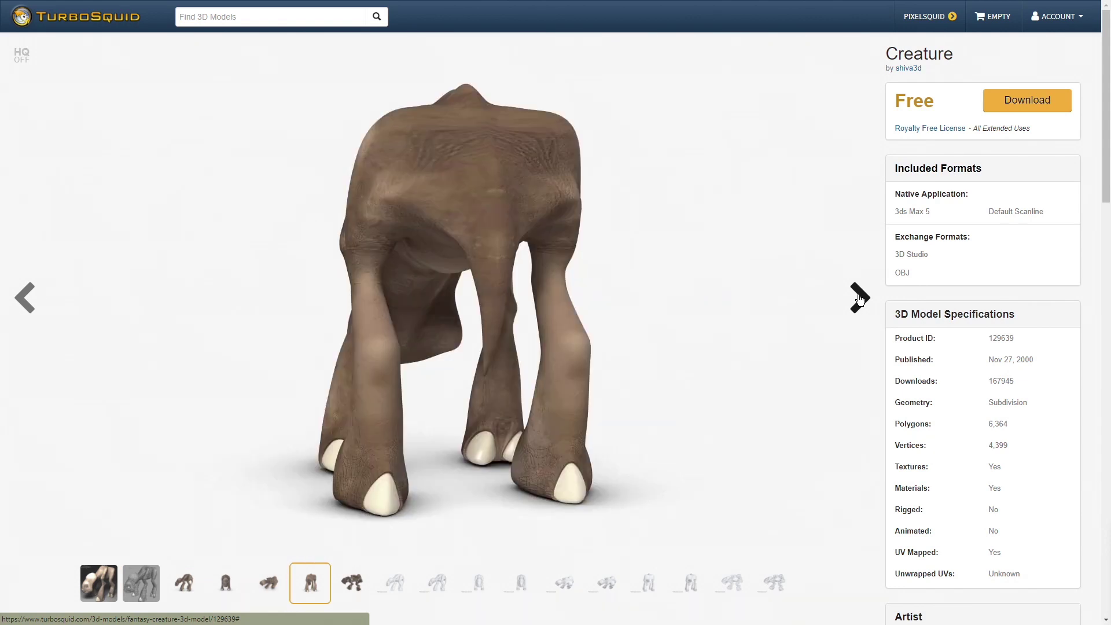
pyautogui.click(860, 298)
pyautogui.click(860, 298)
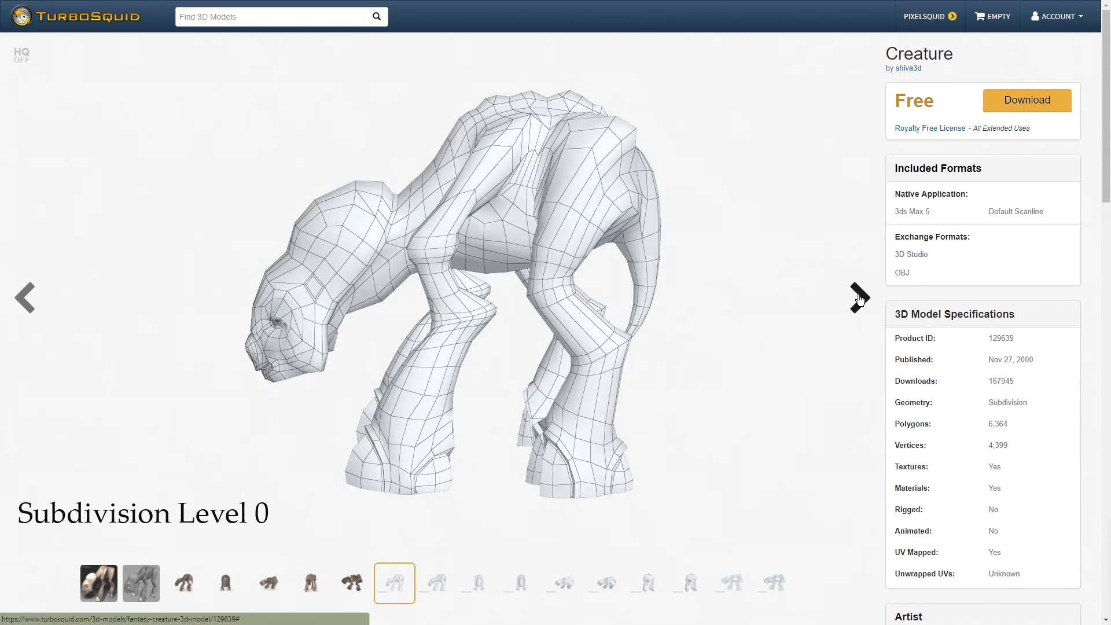
pyautogui.click(859, 298)
pyautogui.click(859, 298)
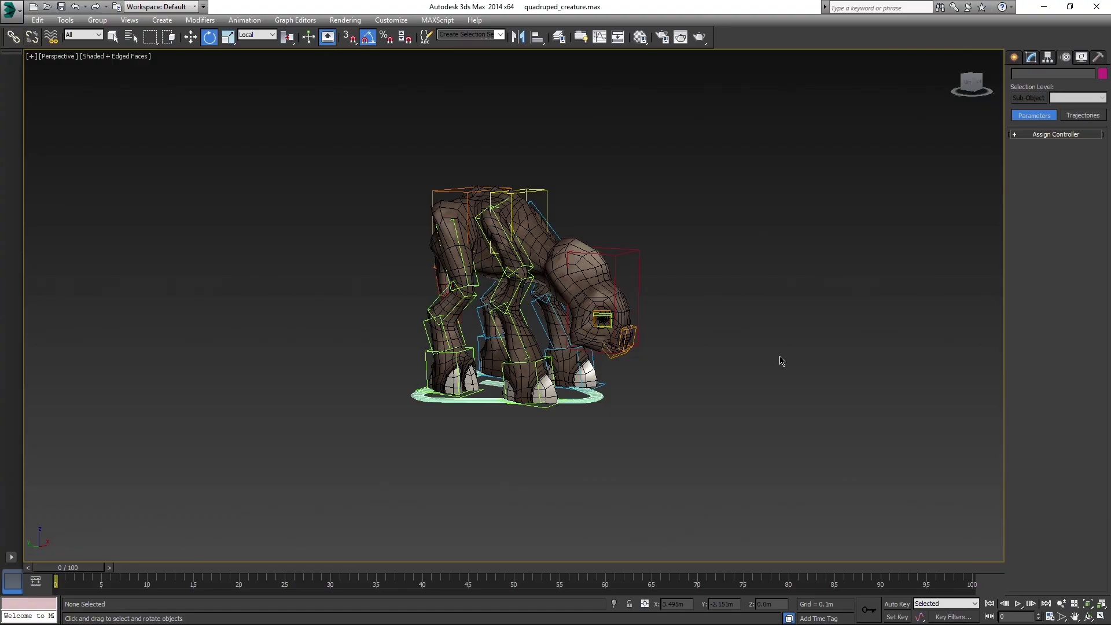
# Apply a Skin modifier to the creature's body mesh
pyautogui.click(509, 272)
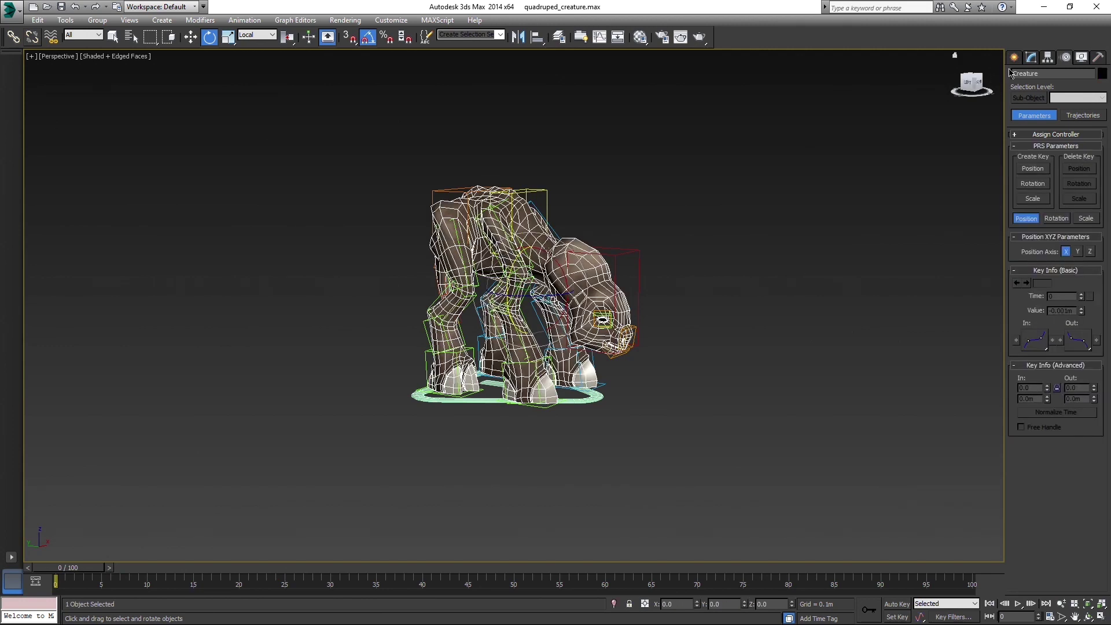
pyautogui.click(1031, 57)
pyautogui.rightClick(1042, 105)
pyautogui.click(1047, 129)
pyautogui.click(1060, 90)
pyautogui.press('s')
pyautogui.press('k')
pyautogui.click(1056, 270)
pyautogui.keyDown('alt'); pyautogui.moveTo(879, 227); pyautogui.dragTo(797, 229, button='middle'); pyautogui.keyUp('alt')
pyautogui.scroll(2, 797, 229)
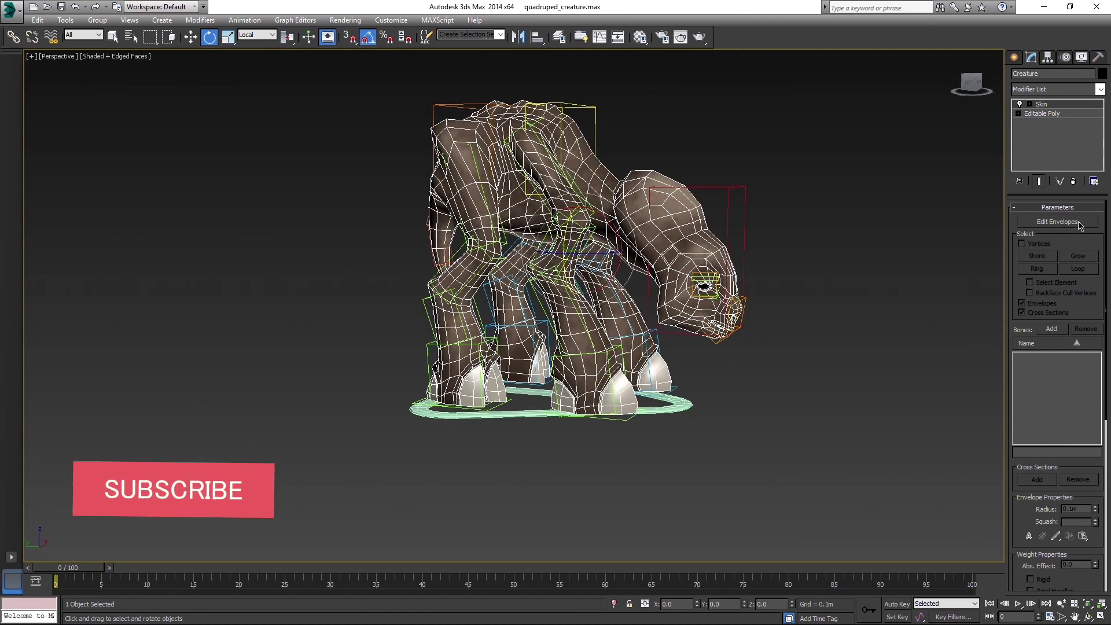
# Add all CATRig bones except the four leg platforms to the body's Skin modifier
pyautogui.click(1051, 328)
pyautogui.scroll(-10, 890, 266)
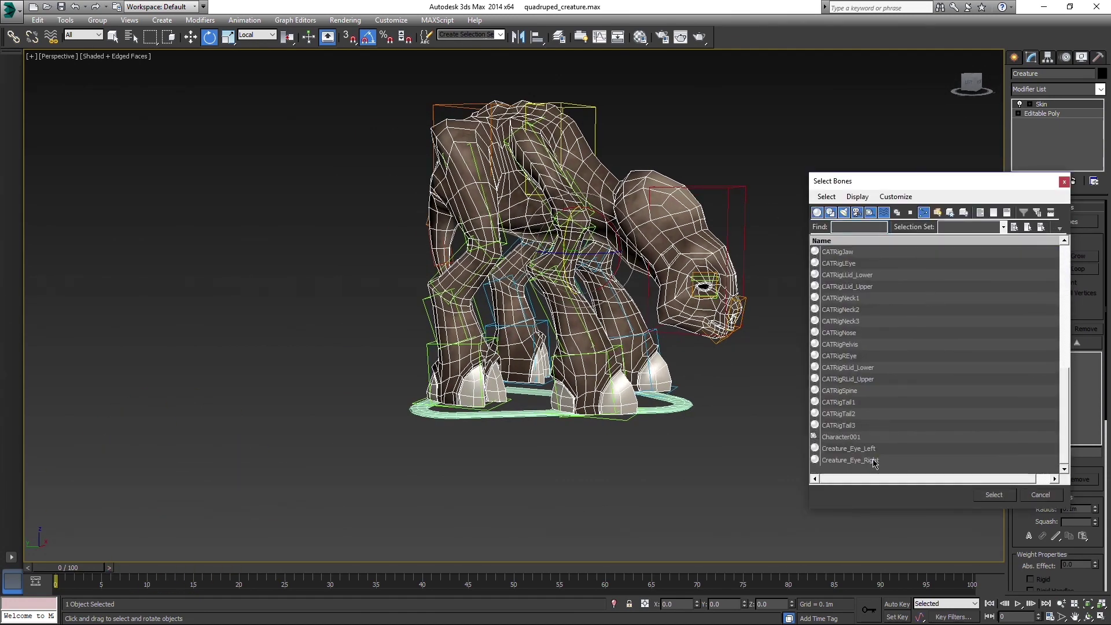
pyautogui.keyDown('shift'); pyautogui.click(875, 425); pyautogui.keyUp('shift')
pyautogui.scroll(1, 875, 429)
pyautogui.scroll(-1, 886, 347)
pyautogui.scroll(3, 891, 358)
pyautogui.keyDown('ctrl'); pyautogui.click(888, 322); pyautogui.keyUp('ctrl')
pyautogui.scroll(1, 888, 323)
pyautogui.keyDown('ctrl'); pyautogui.click(883, 299); pyautogui.keyUp('ctrl')
pyautogui.scroll(1, 938, 315)
pyautogui.scroll(-3, 937, 315)
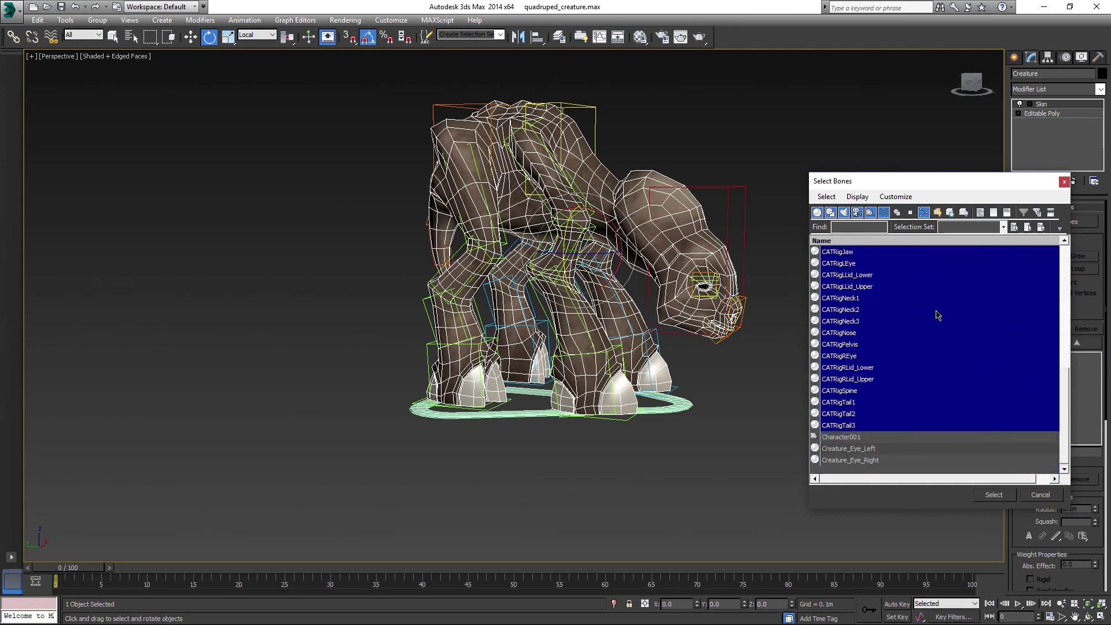
pyautogui.scroll(8, 938, 316)
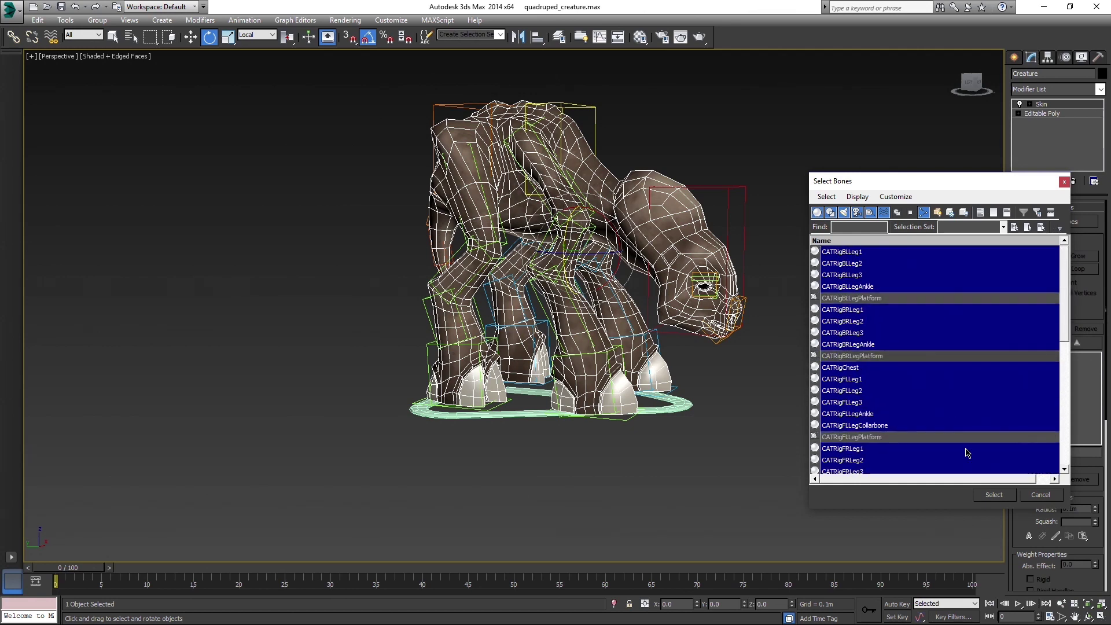
pyautogui.click(995, 495)
# Add a CATMotion layer to the creature's CAT rig and scrub the timeline to check how the skinned body moves
pyautogui.click(682, 405)
pyautogui.click(1065, 57)
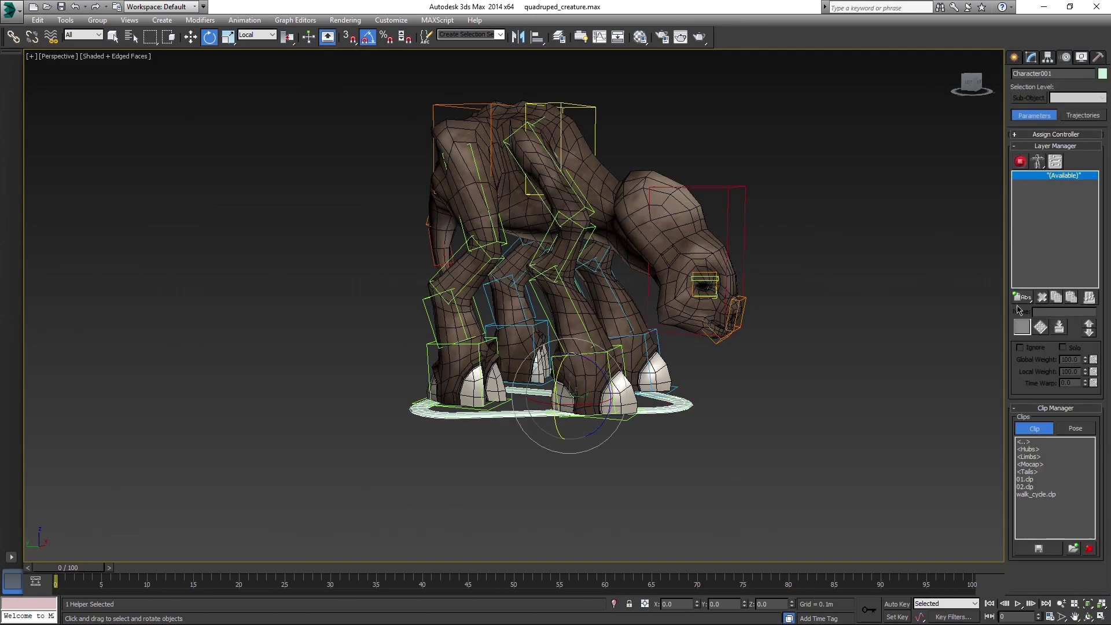
pyautogui.click(1029, 357)
pyautogui.moveTo(85, 568); pyautogui.dragTo(732, 573)
pyautogui.press('Home')
pyautogui.press('e')
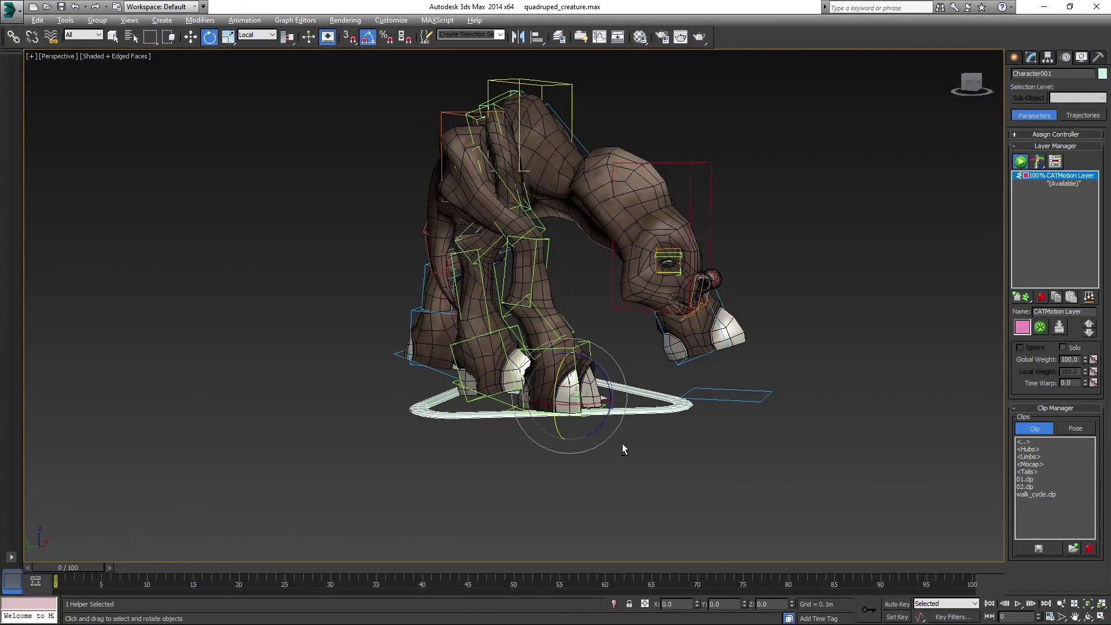
pyautogui.keyDown('alt'); pyautogui.moveTo(744, 402); pyautogui.dragTo(707, 401, button='middle'); pyautogui.keyUp('alt')
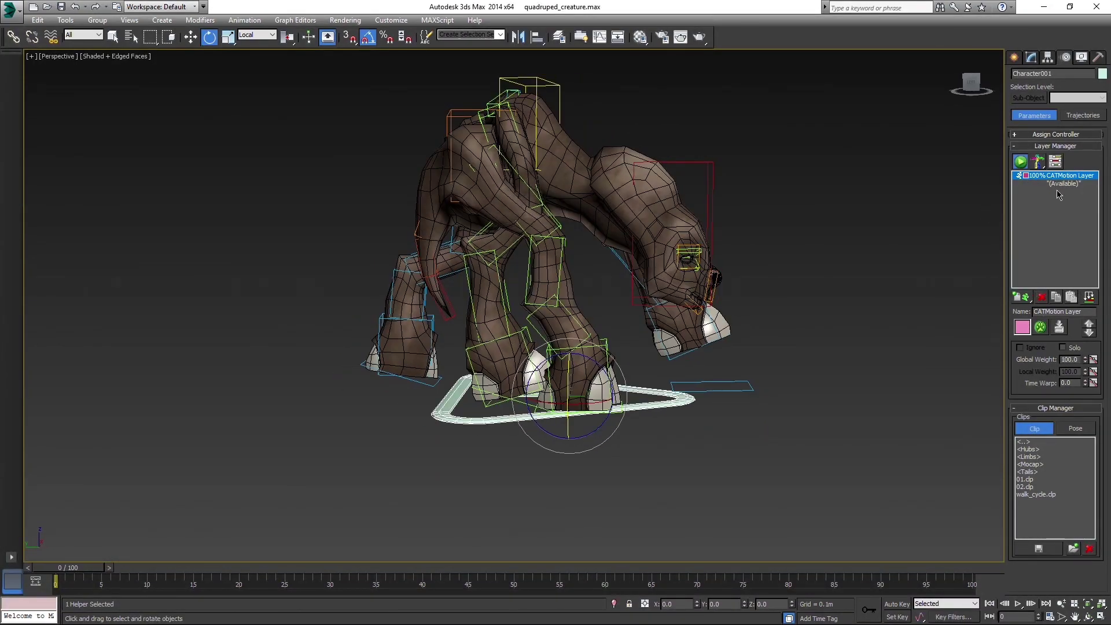
pyautogui.click(1020, 161)
# Apply a Skin modifier to the creature's right eyeball
pyautogui.scroll(5, 776, 261)
pyautogui.click(637, 264)
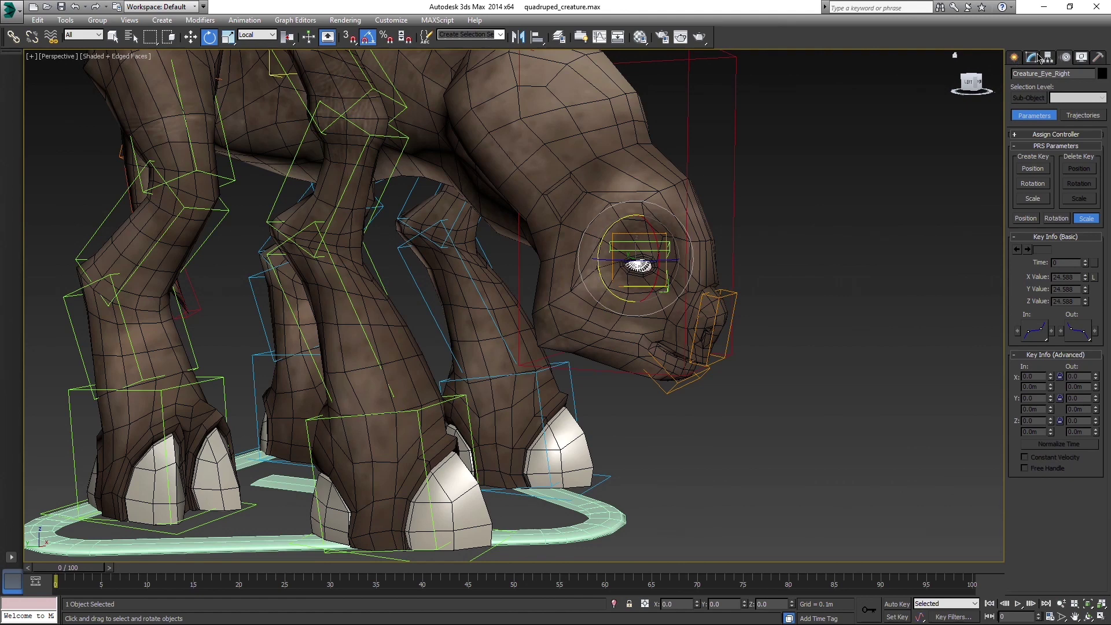
pyautogui.click(1038, 57)
pyautogui.rightClick(1065, 101)
pyautogui.click(1054, 88)
pyautogui.scroll(-10, 1063, 276)
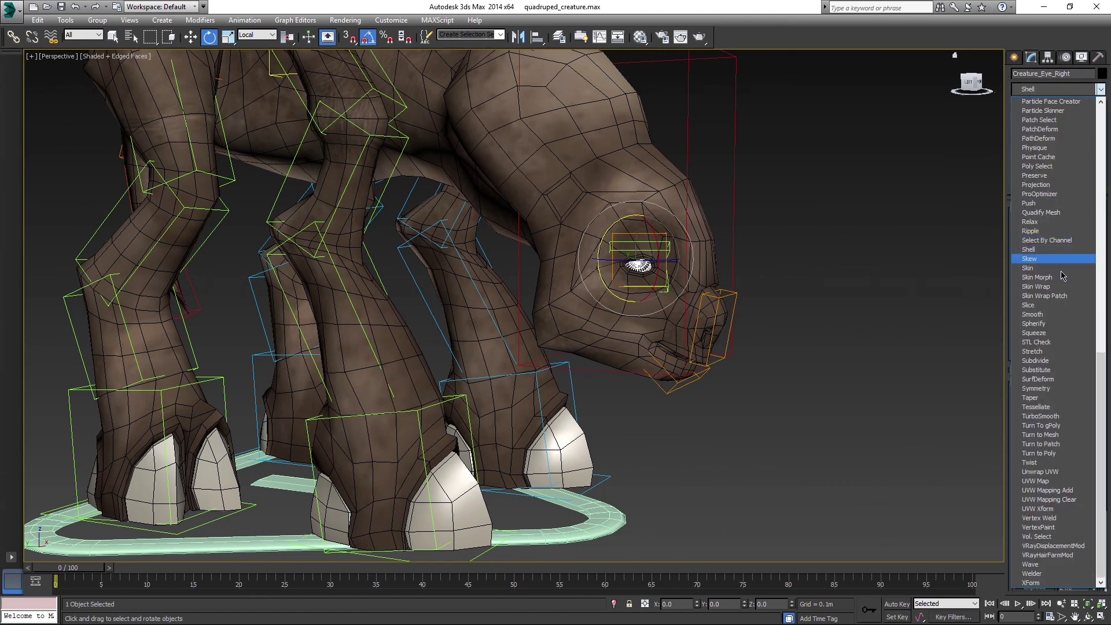
pyautogui.click(1061, 270)
# Add the rig's right eye bone to the right eyeball's Skin modifier
pyautogui.click(1051, 328)
pyautogui.click(880, 332)
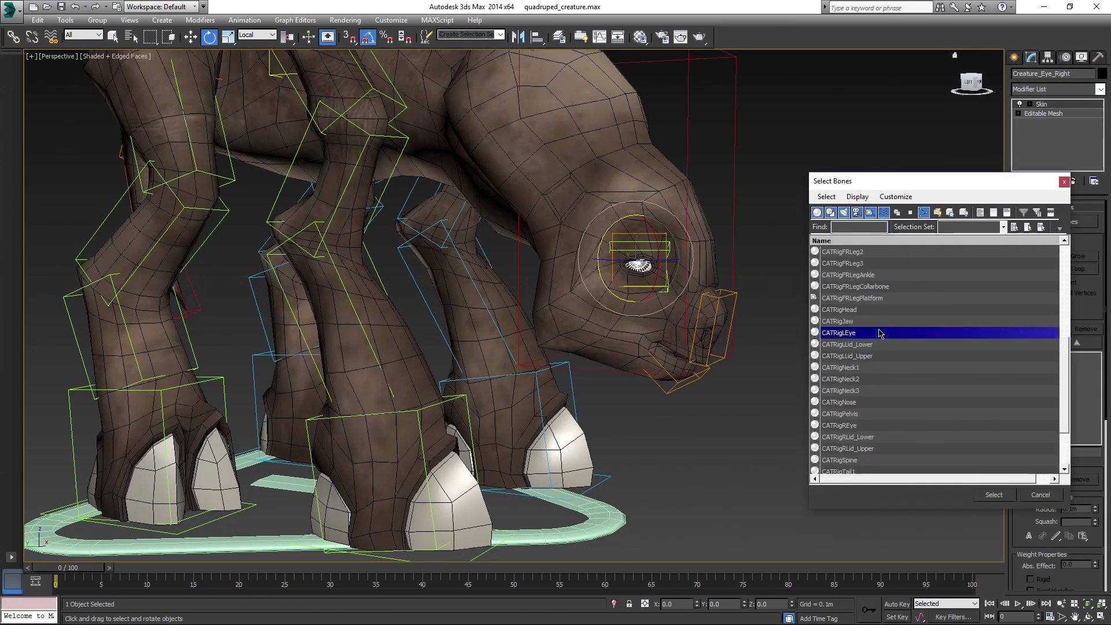
pyautogui.scroll(-1, 876, 347)
pyautogui.click(876, 402)
pyautogui.scroll(-2, 876, 347)
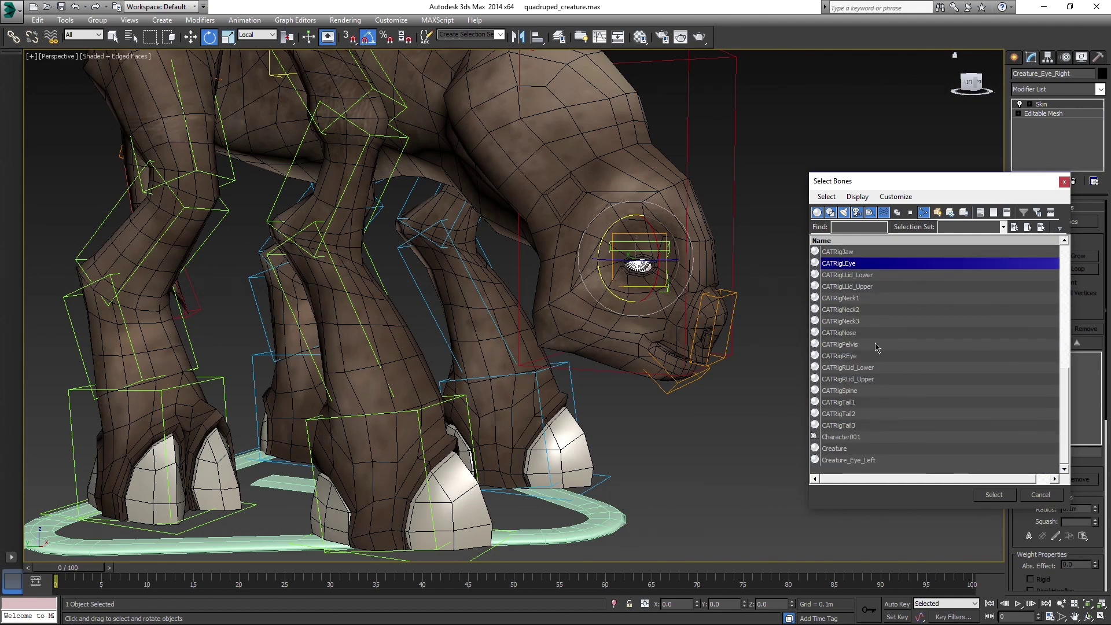
pyautogui.click(993, 495)
# Apply a Skin modifier to the creature's left eyeball
pyautogui.keyDown('alt'); pyautogui.moveTo(793, 340); pyautogui.dragTo(662, 318, button='middle'); pyautogui.keyUp('alt')
pyautogui.click(703, 267)
pyautogui.rightClick(1057, 109)
pyautogui.click(1058, 123)
pyautogui.click(1099, 89)
pyautogui.scroll(-10, 1062, 243)
pyautogui.click(1061, 268)
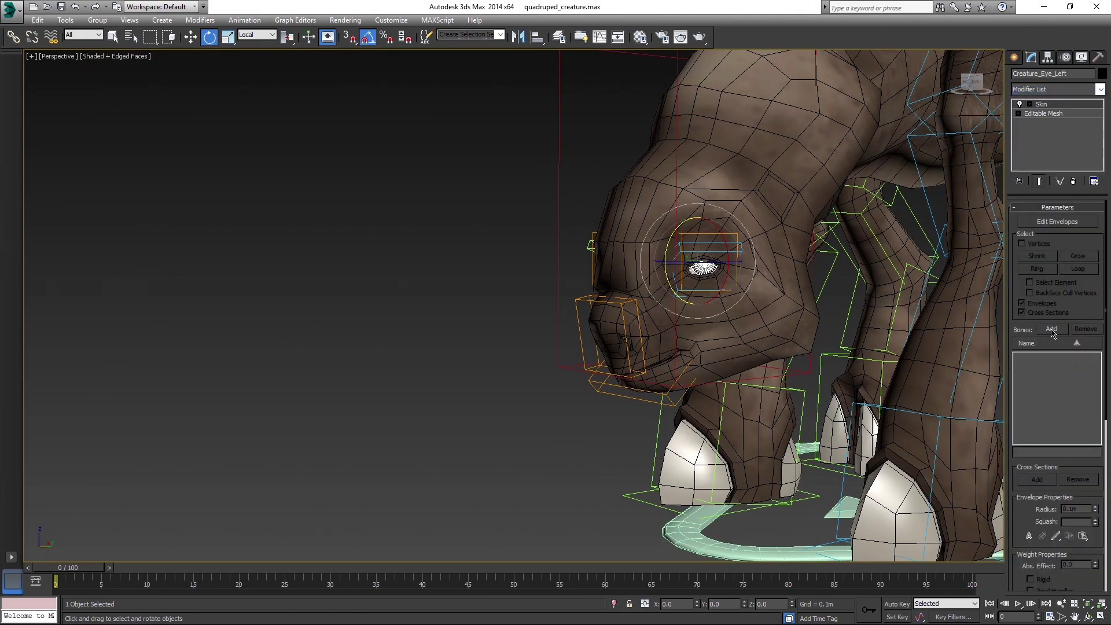
# Add the CATRigLEye bone to the left eyeball's Skin modifier
pyautogui.click(1050, 329)
pyautogui.scroll(3, 911, 345)
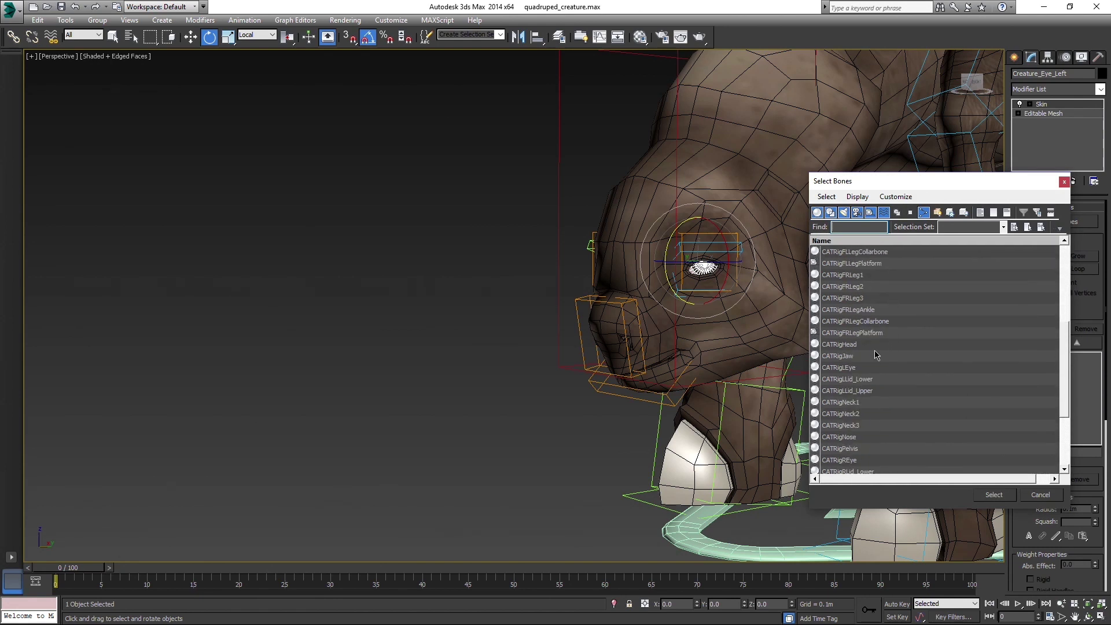
pyautogui.click(838, 367)
pyautogui.click(993, 495)
# Rotate the left eye bone 60 degrees about its Z axis and inspect the eyeball in wireframe display
pyautogui.click(705, 219)
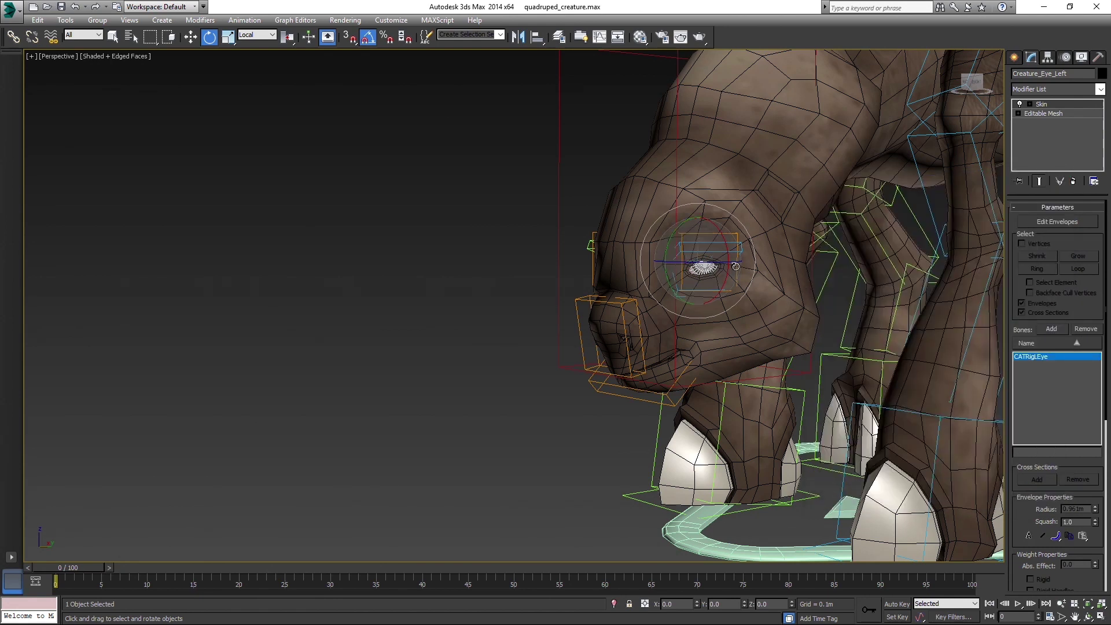
pyautogui.moveTo(705, 219); pyautogui.dragTo(691, 269)
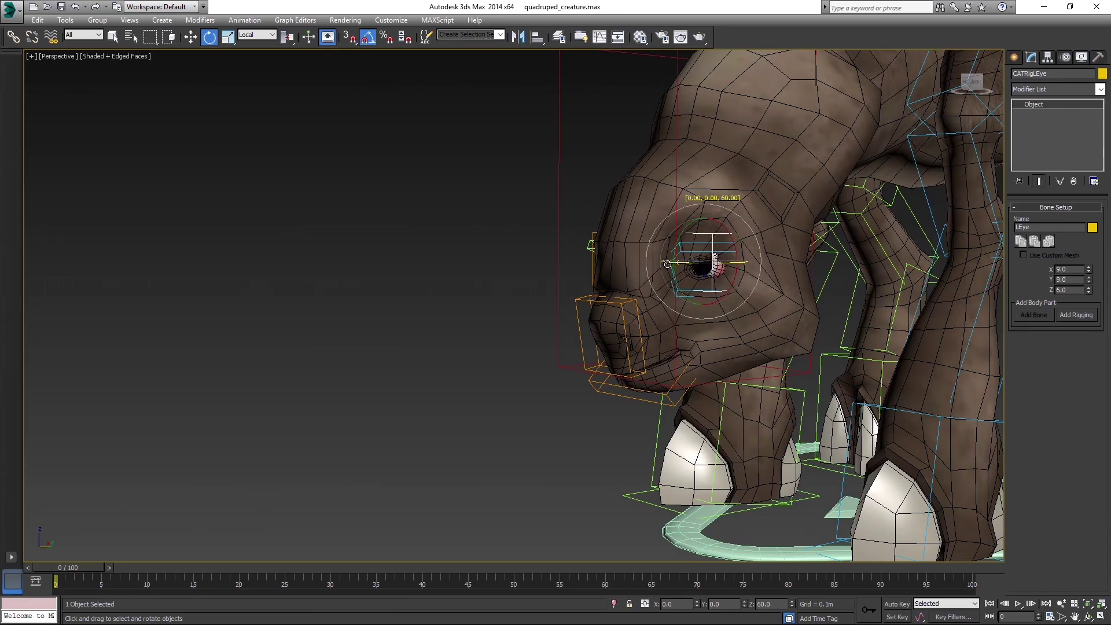
pyautogui.press('z')
pyautogui.press('F3')
pyautogui.moveTo(686, 275)
pyautogui.keyDown('alt'); pyautogui.mouseDown(button='middle')
pyautogui.moveTo(718, 301)
pyautogui.moveTo(727, 335)
pyautogui.moveTo(699, 227)
pyautogui.moveTo(764, 249)
pyautogui.moveTo(684, 268)
pyautogui.moveTo(707, 290)
pyautogui.moveTo(658, 284)
pyautogui.moveTo(614, 253)
pyautogui.mouseUp(button='middle'); pyautogui.keyUp('alt')
pyautogui.press('F3')
# Link the upper and lower left eyelid bones to the left eye bone
pyautogui.click(1065, 57)
pyautogui.click(13, 36)
pyautogui.scroll(5, 613, 253)
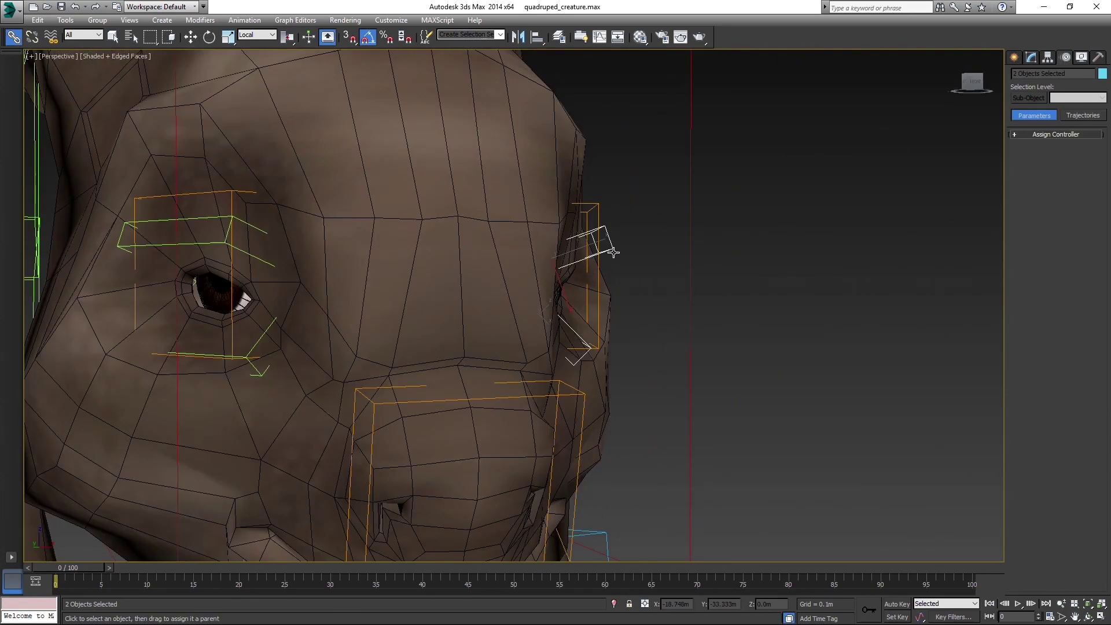
pyautogui.click(602, 216)
# Select the right eye bone and switch the CAT rig from setup to animation mode
pyautogui.press('e')
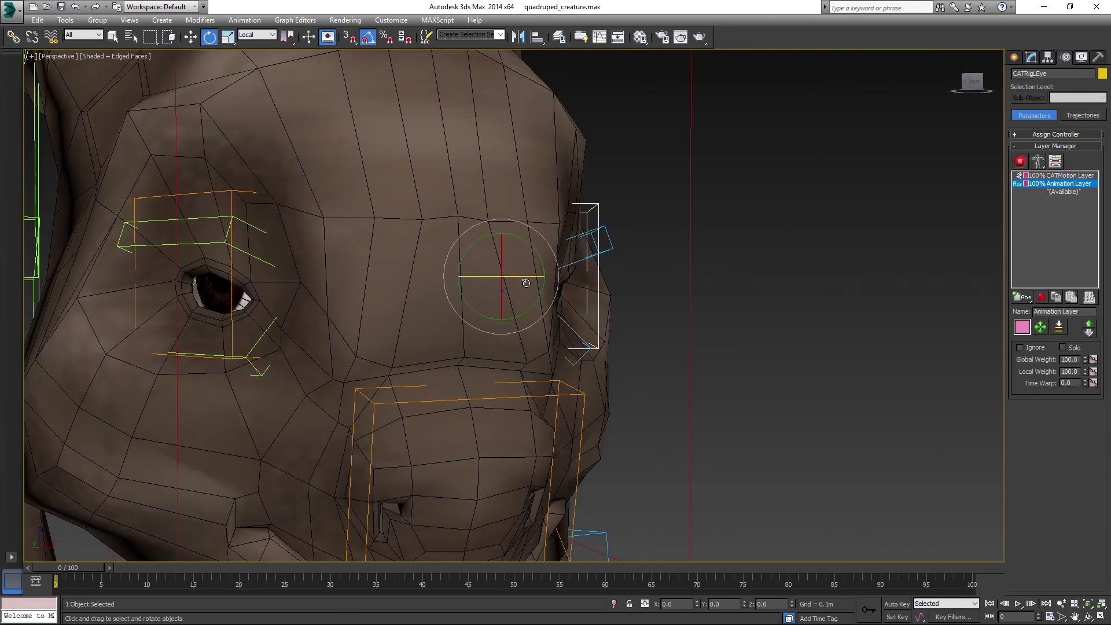
pyautogui.click(234, 241)
pyautogui.press('w')
pyautogui.click(1020, 161)
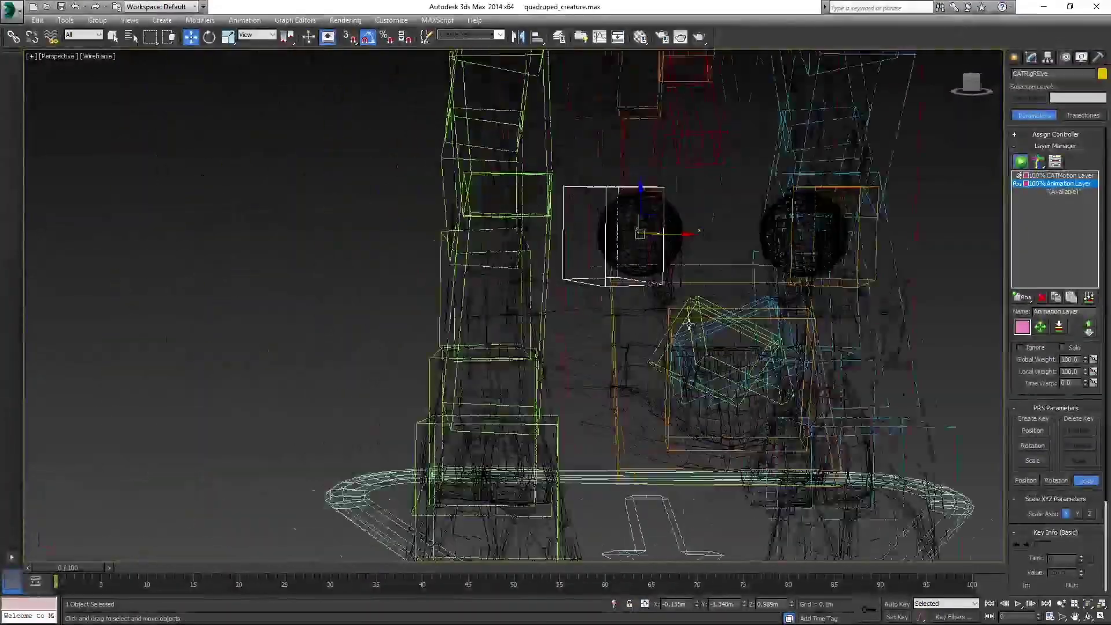
pyautogui.click(1021, 162)
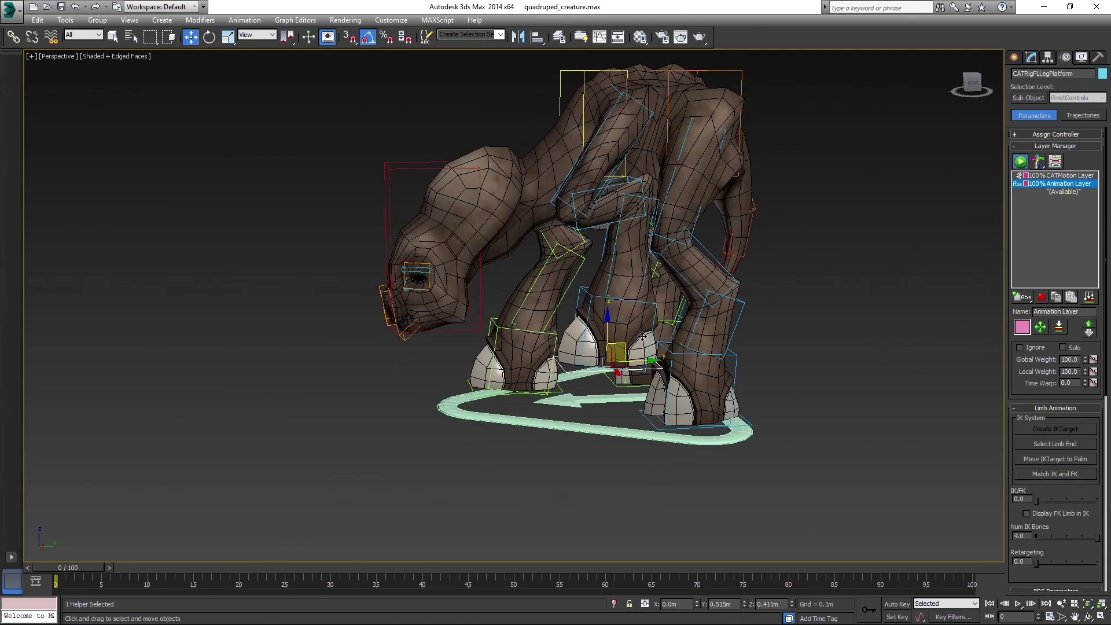
pyautogui.moveTo(442, 447); pyautogui.dragTo(555, 416)
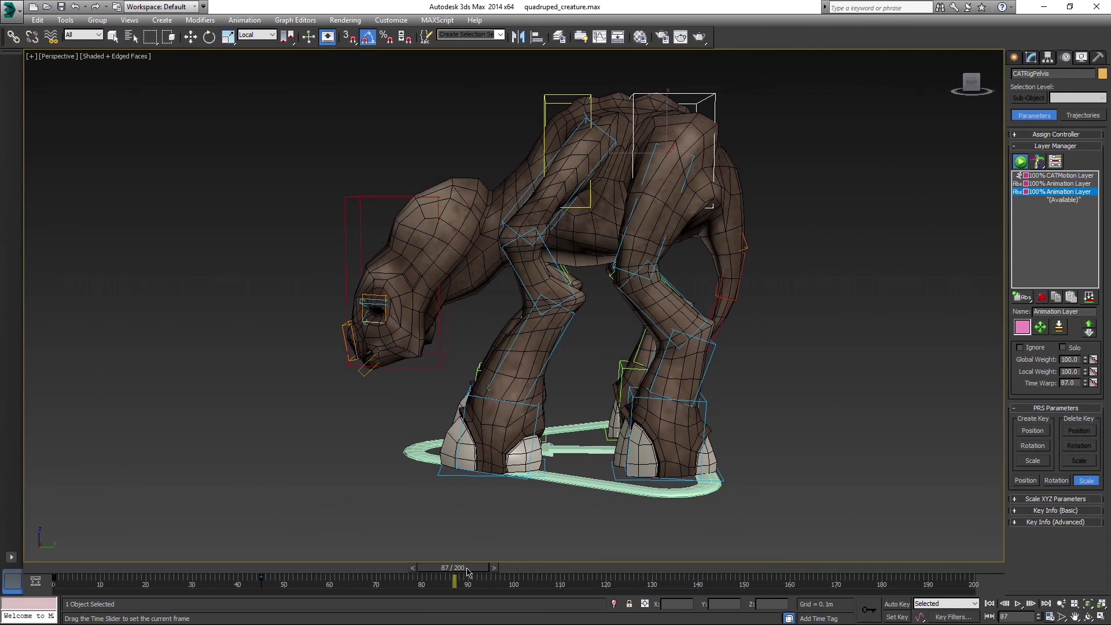
# Scrub through the 200-frame timeline to review the rig's animation, stopping at frame 49
pyautogui.moveTo(478, 570); pyautogui.dragTo(701, 565)
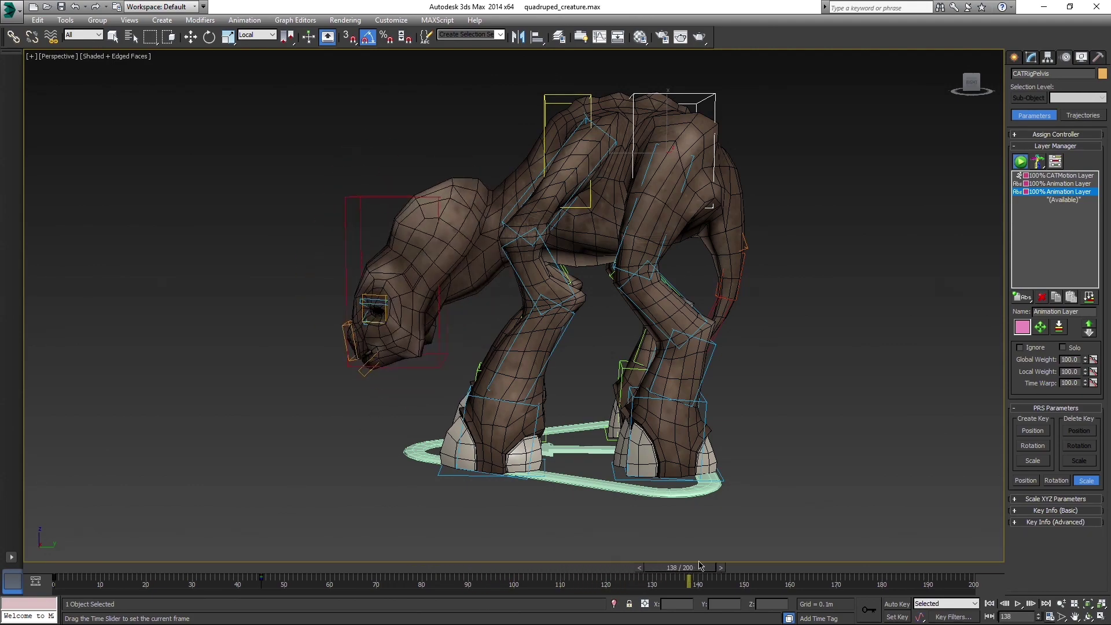
pyautogui.moveTo(842, 565); pyautogui.dragTo(299, 561)
pyautogui.press('e')
# Set the Bone Affect Limit to 4 in the advanced parameters of the creature body's Skin modifier
pyautogui.click(583, 213)
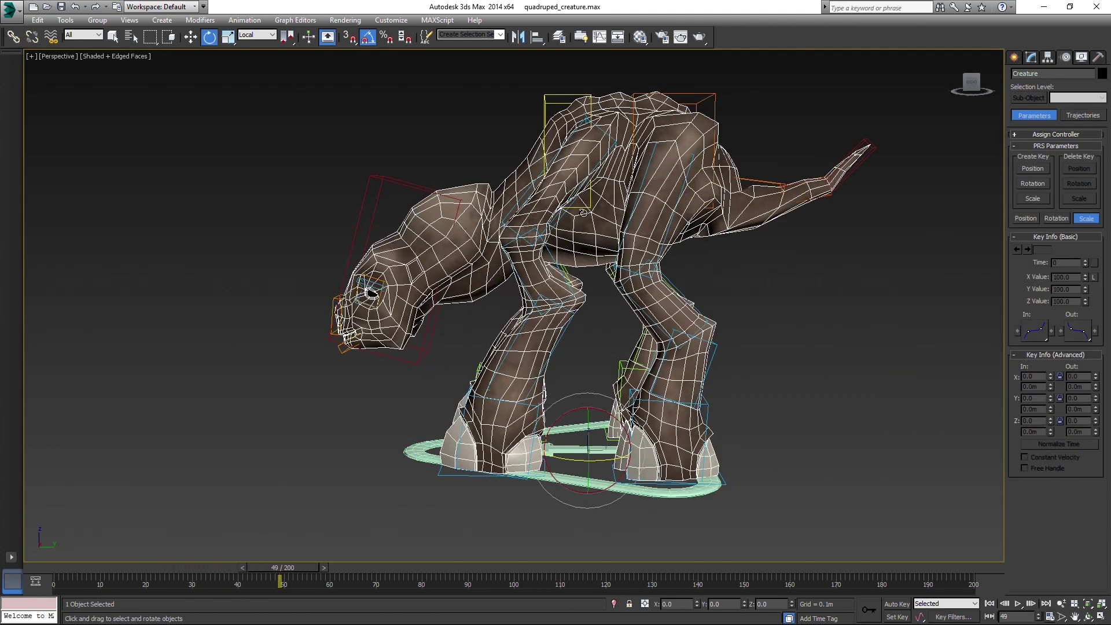
pyautogui.click(1031, 57)
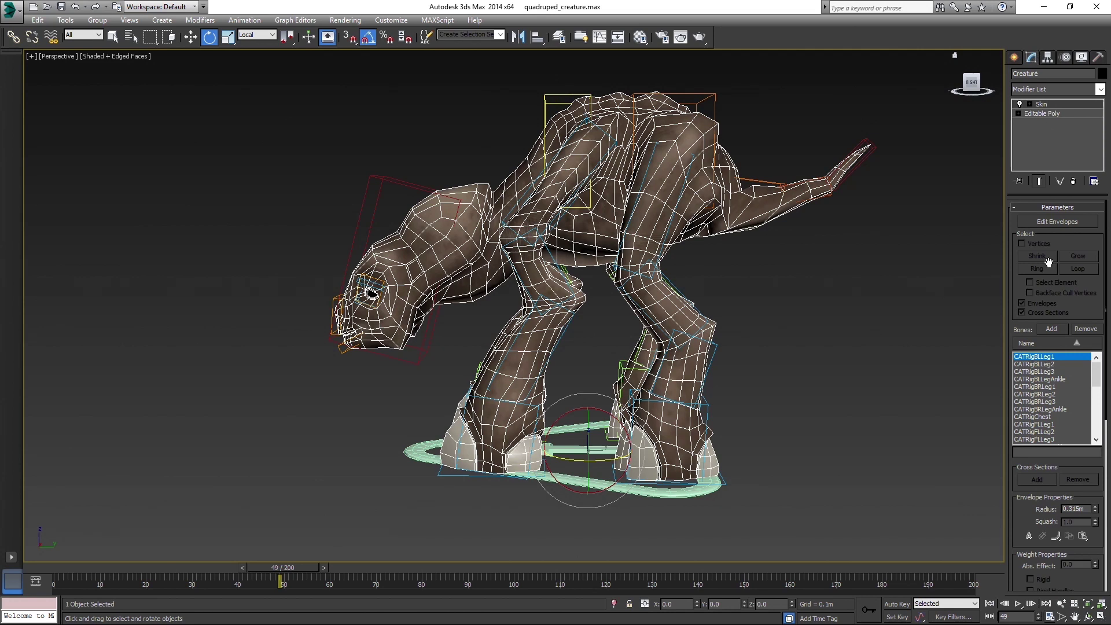
pyautogui.scroll(-5, 1013, 314)
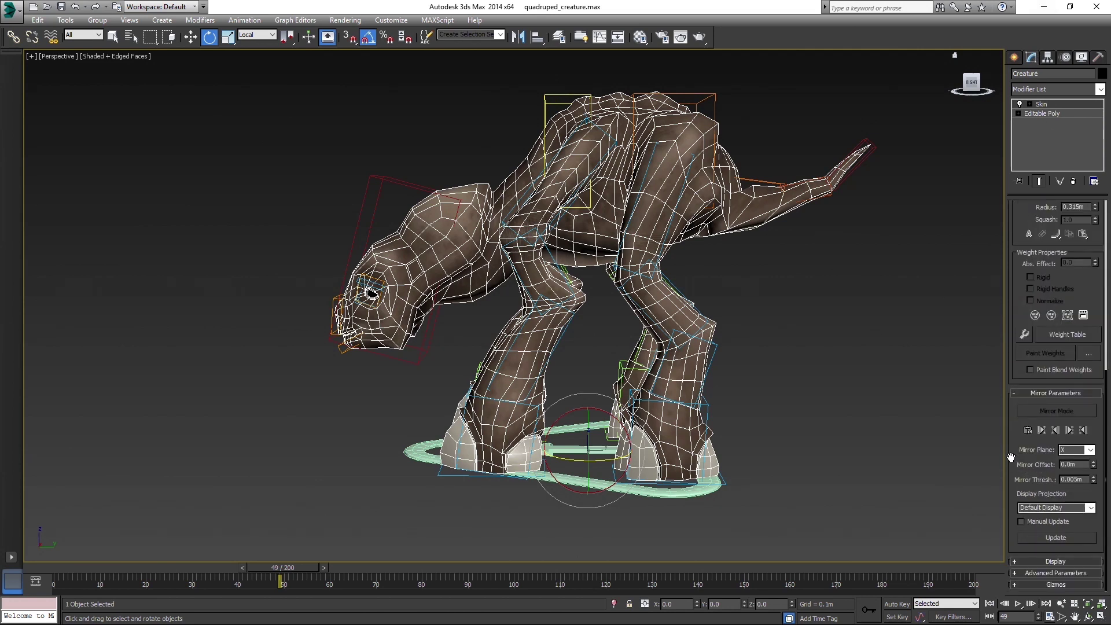
pyautogui.click(1057, 573)
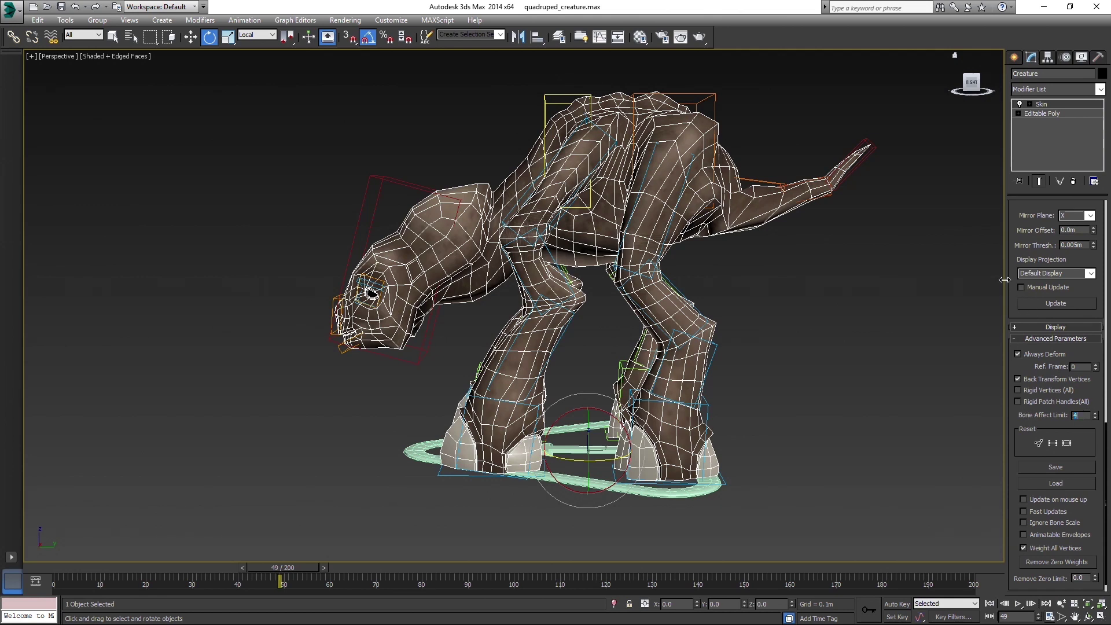
# Remove the CATRigLEye and CATRigREye bones from the creature body's Skin modifier, then deselect the mesh
pyautogui.moveTo(1010, 249); pyautogui.dragTo(998, 571)
pyautogui.moveTo(1013, 319); pyautogui.dragTo(1005, 555)
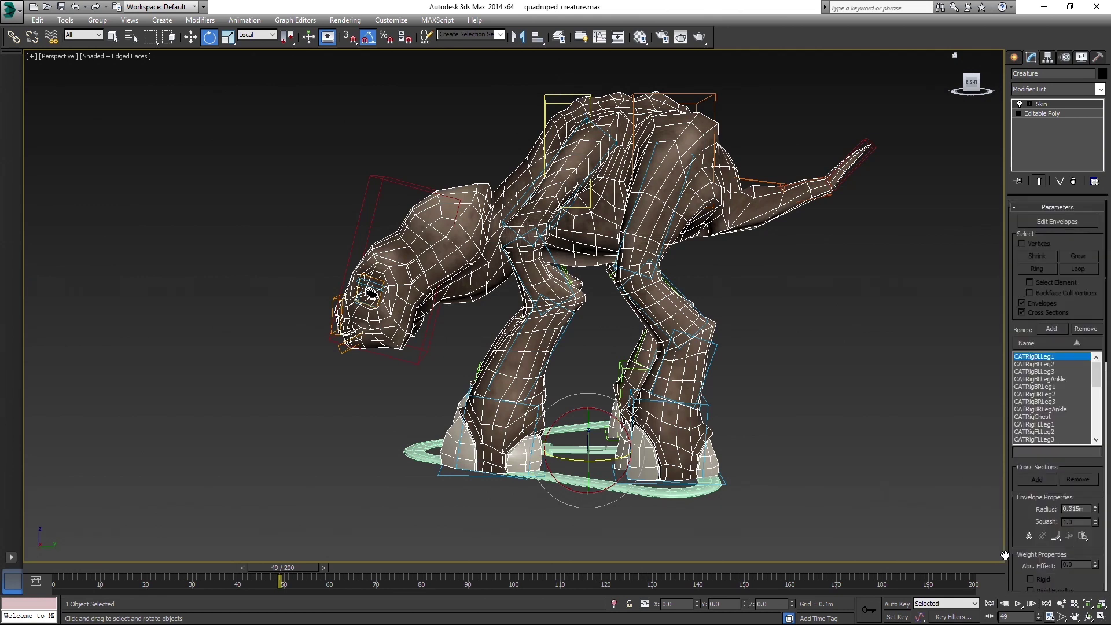
pyautogui.moveTo(1096, 374); pyautogui.dragTo(1095, 400)
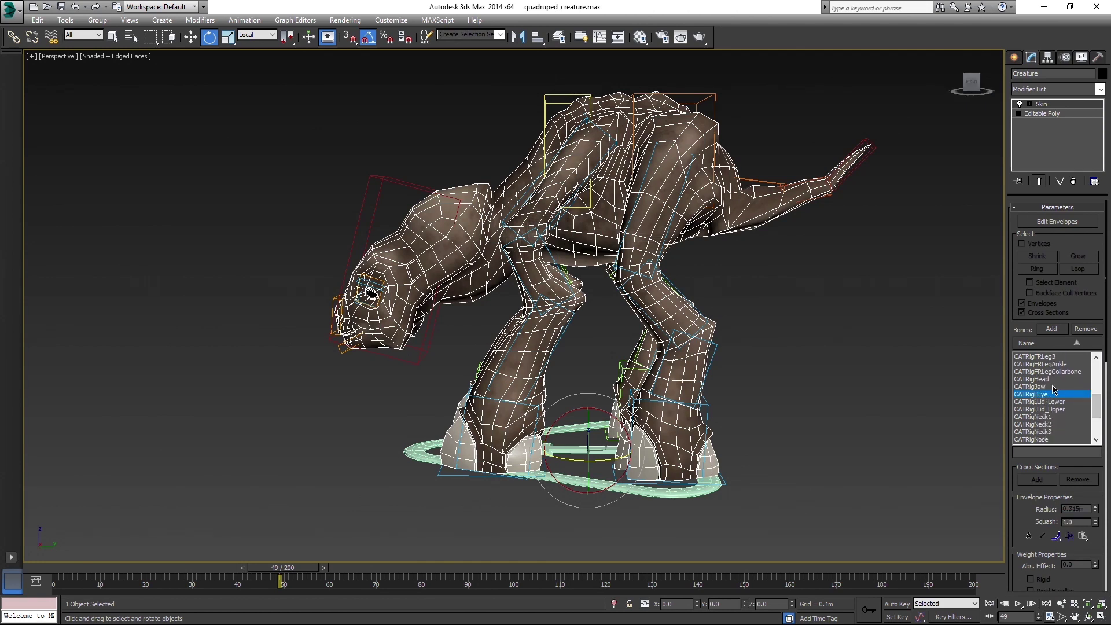
pyautogui.moveTo(1098, 411); pyautogui.dragTo(1097, 431)
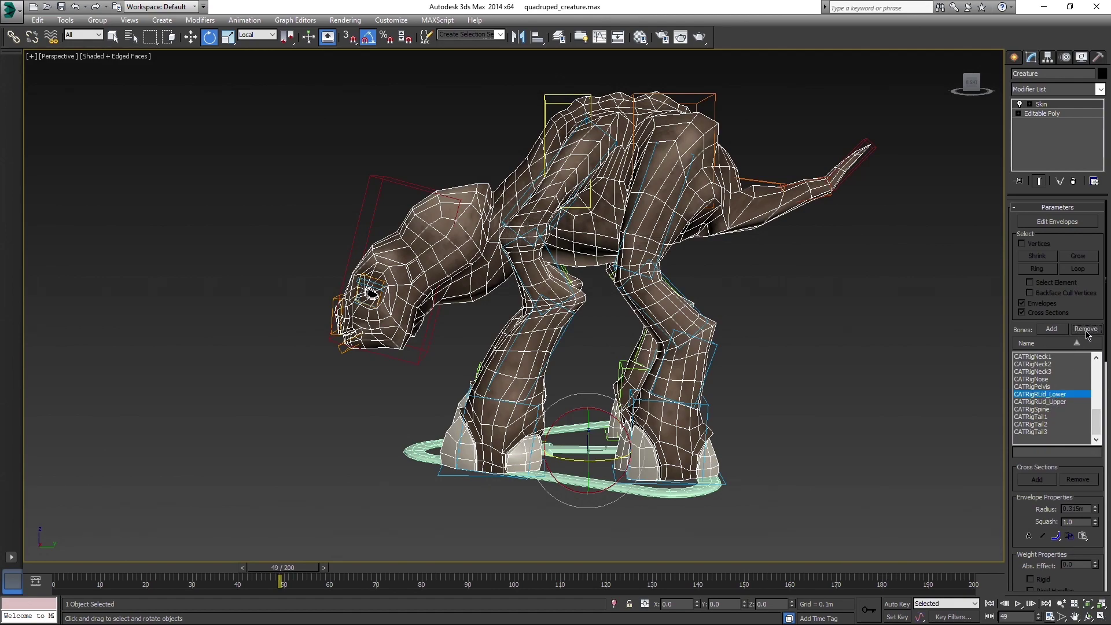
pyautogui.click(725, 343)
pyautogui.moveTo(581, 276)
pyautogui.keyDown('alt'); pyautogui.mouseDown(button='middle')
pyautogui.moveTo(640, 283)
pyautogui.moveTo(590, 272)
pyautogui.moveTo(599, 266)
pyautogui.mouseUp(button='middle'); pyautogui.keyUp('alt')
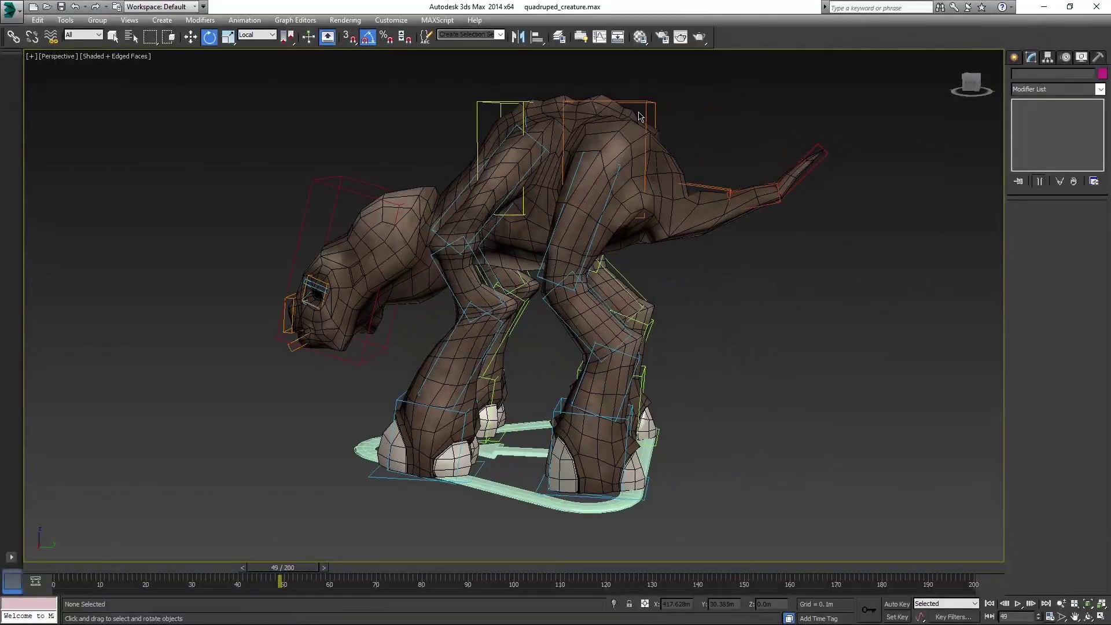
# Select the creature's body, look at its Skin envelopes and replace the brown material with a plain grey one
pyautogui.click(625, 128)
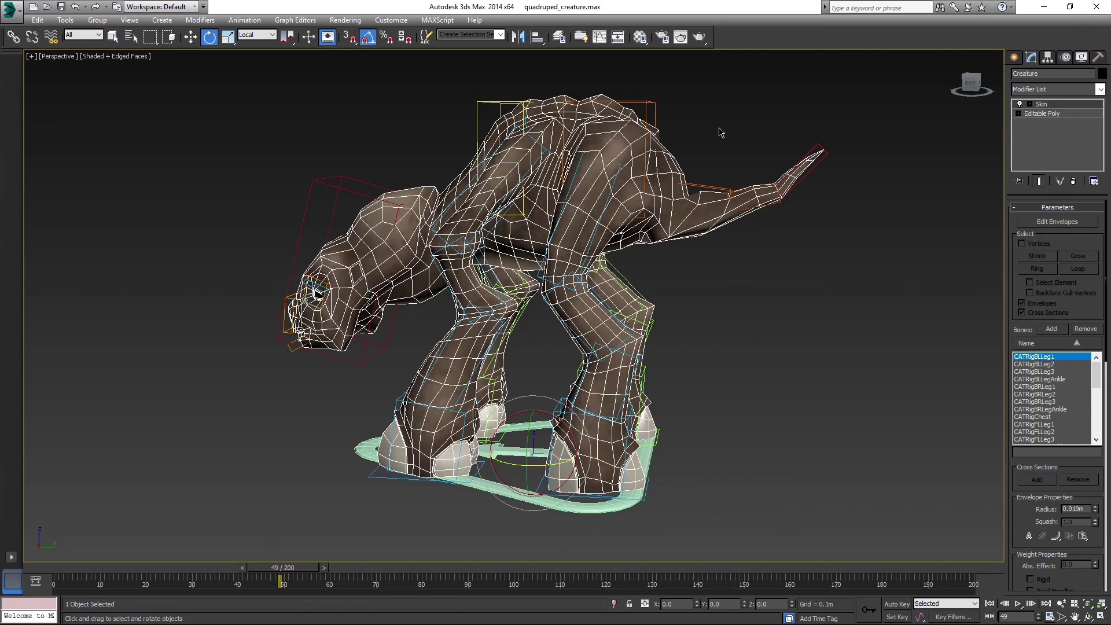
pyautogui.click(1042, 105)
pyautogui.keyDown('alt'); pyautogui.moveTo(921, 273); pyautogui.dragTo(825, 258, button='middle'); pyautogui.keyUp('alt')
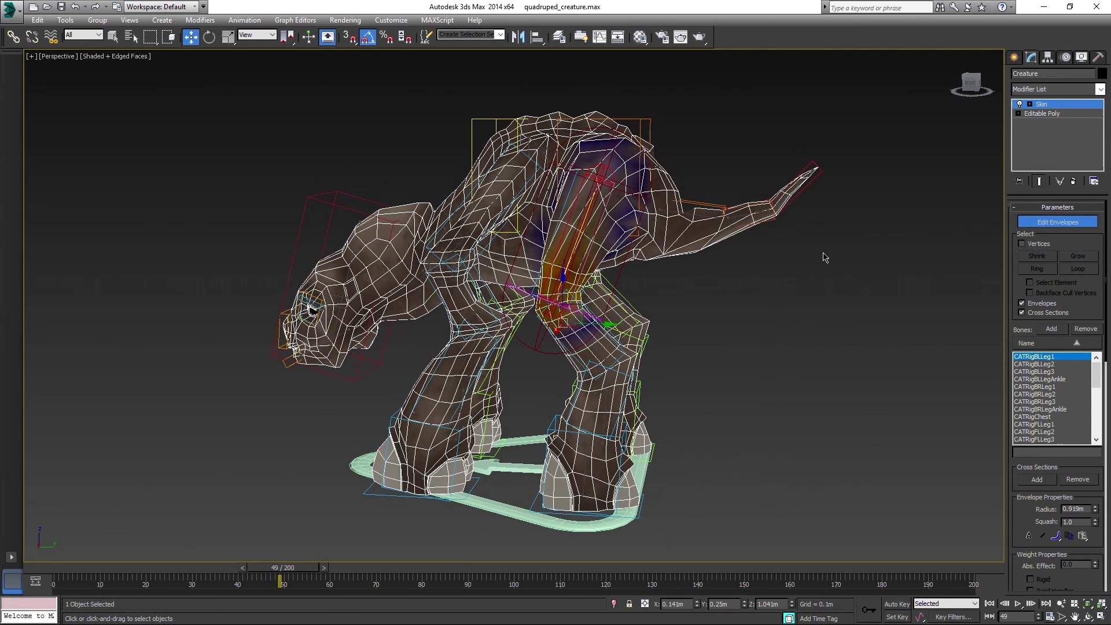
pyautogui.click(1078, 108)
pyautogui.keyDown('alt'); pyautogui.moveTo(959, 188); pyautogui.dragTo(842, 265, button='middle'); pyautogui.keyUp('alt')
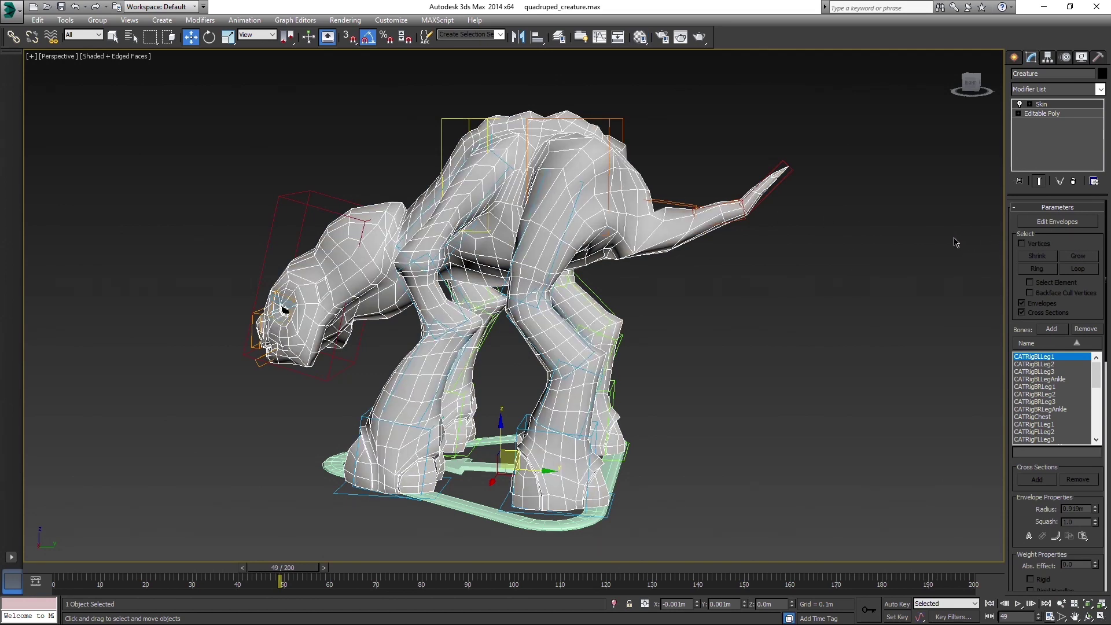
pyautogui.click(930, 242)
pyautogui.keyDown('alt'); pyautogui.moveTo(930, 242); pyautogui.dragTo(849, 269, button='middle'); pyautogui.keyUp('alt')
pyautogui.hotkey('ctrl', 'z')
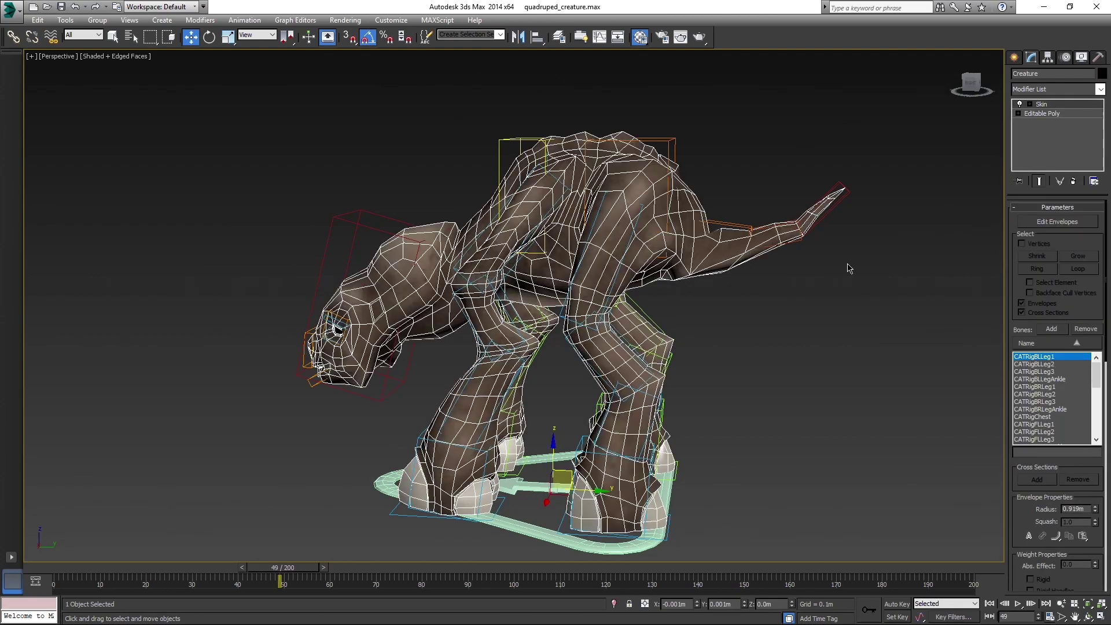
# In the Skin modifier's envelope editing, select the CATRigBLLegAnkle bone and the vertices of the back left foot
pyautogui.press('1')
pyautogui.keyDown('alt'); pyautogui.moveTo(688, 217); pyautogui.dragTo(734, 283, button='middle'); pyautogui.keyUp('alt')
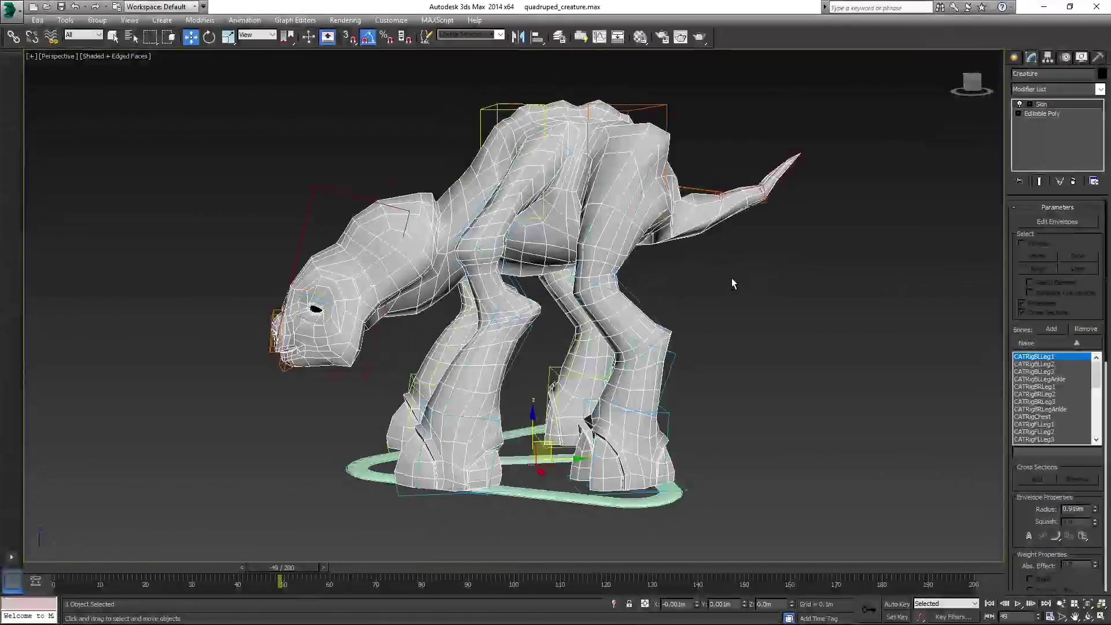
pyautogui.scroll(8, 660, 305)
pyautogui.scroll(-8, 660, 305)
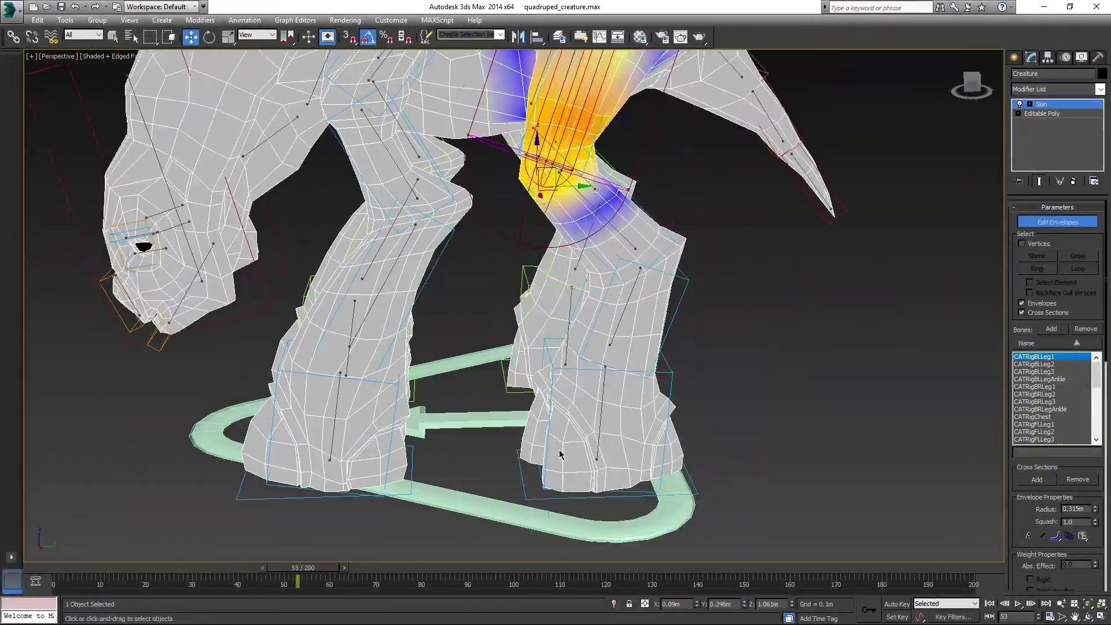
pyautogui.click(1040, 379)
pyautogui.keyDown('alt'); pyautogui.moveTo(801, 326); pyautogui.dragTo(752, 301, button='middle'); pyautogui.keyUp('alt')
pyautogui.press('F3')
pyautogui.scroll(4, 800, 326)
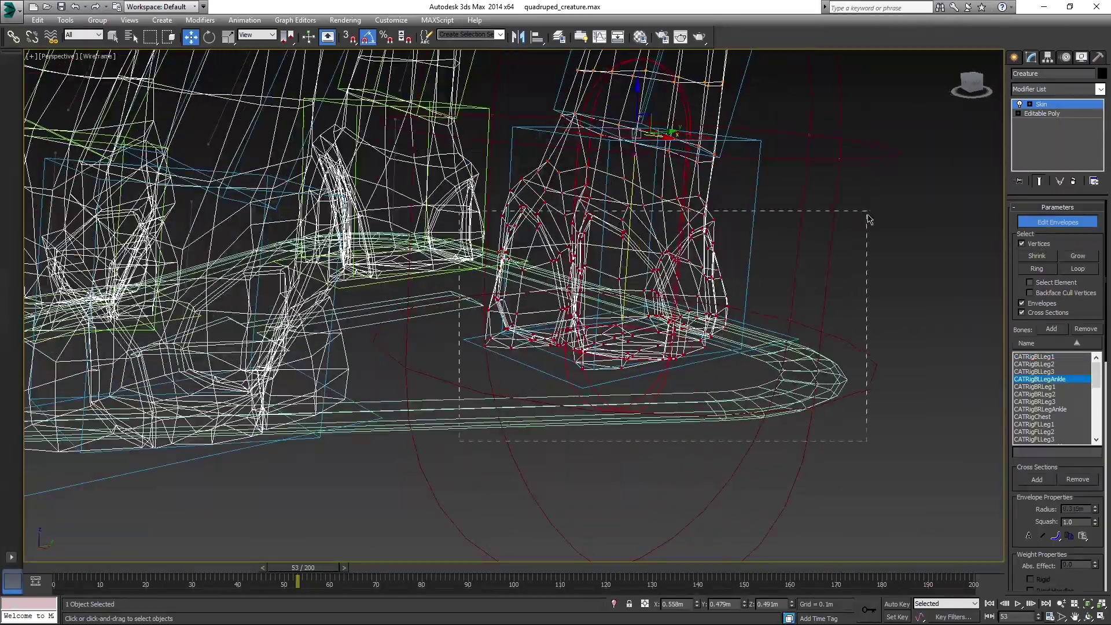
pyautogui.moveTo(434, 207); pyautogui.dragTo(740, 323)
# Open the Weight Tool for the selected foot vertices and place it beside the leg
pyautogui.keyDown('alt'); pyautogui.moveTo(444, 325); pyautogui.dragTo(723, 278, button='middle'); pyautogui.keyUp('alt')
pyautogui.scroll(-5, 1042, 463)
pyautogui.click(1025, 426)
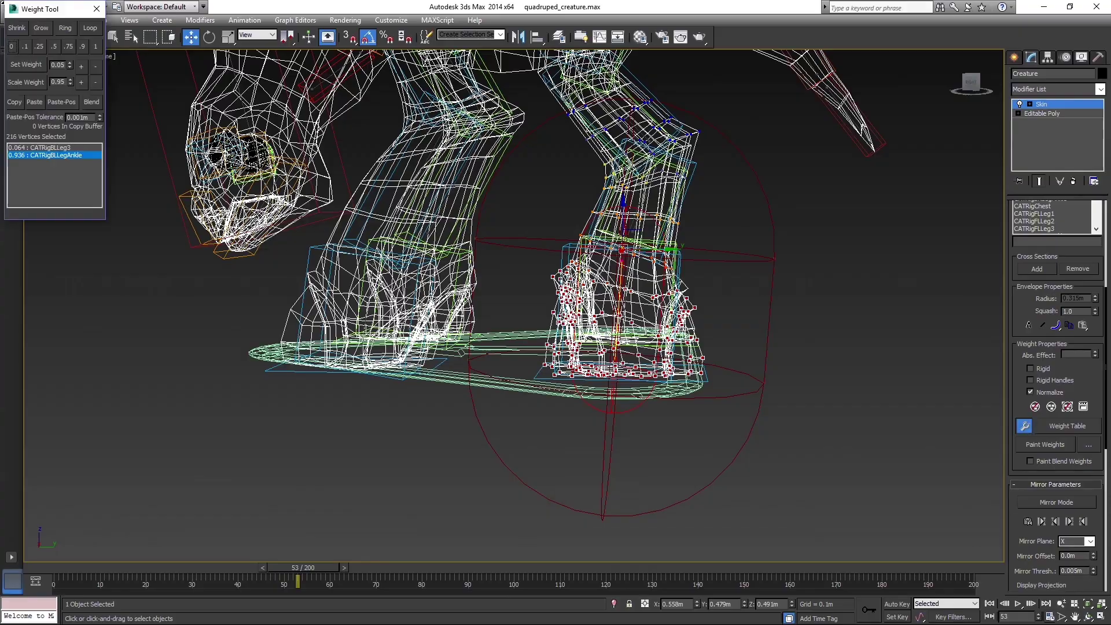
pyautogui.moveTo(46, 61); pyautogui.dragTo(312, 284)
# Weight the vertex loops around the back left ankle: 0.1 for CATRigBLLeg3 below the joint and 0.1 for CATRigBLLegAnkle above it
pyautogui.scroll(5, 523, 225)
pyautogui.keyDown('alt'); pyautogui.moveTo(523, 225); pyautogui.dragTo(637, 312, button='middle'); pyautogui.keyUp('alt')
pyautogui.click(550, 347)
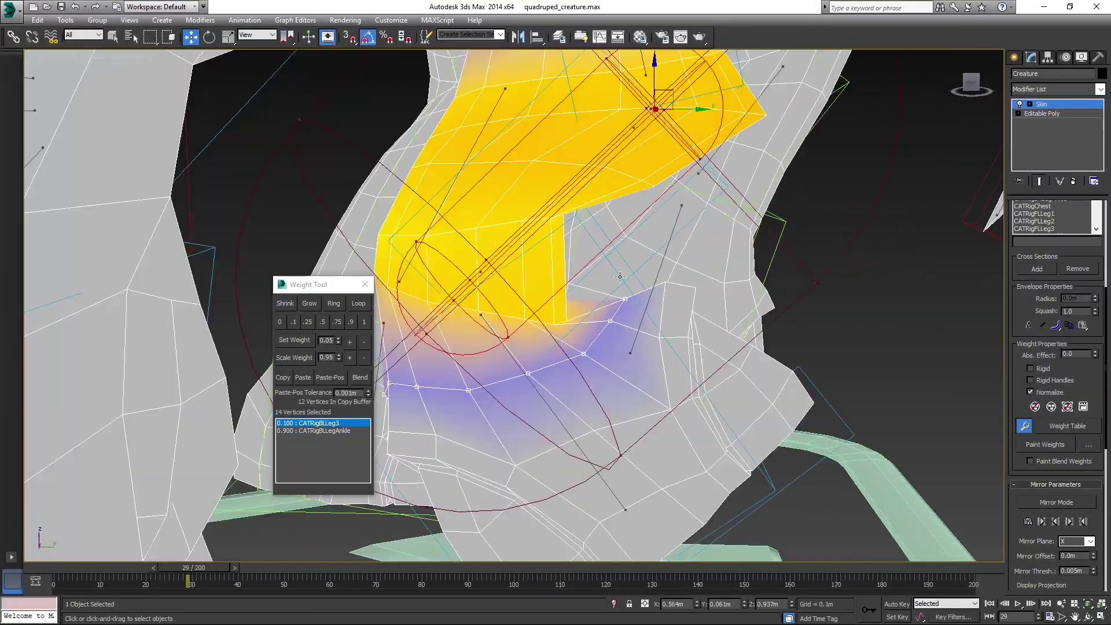
pyautogui.click(293, 322)
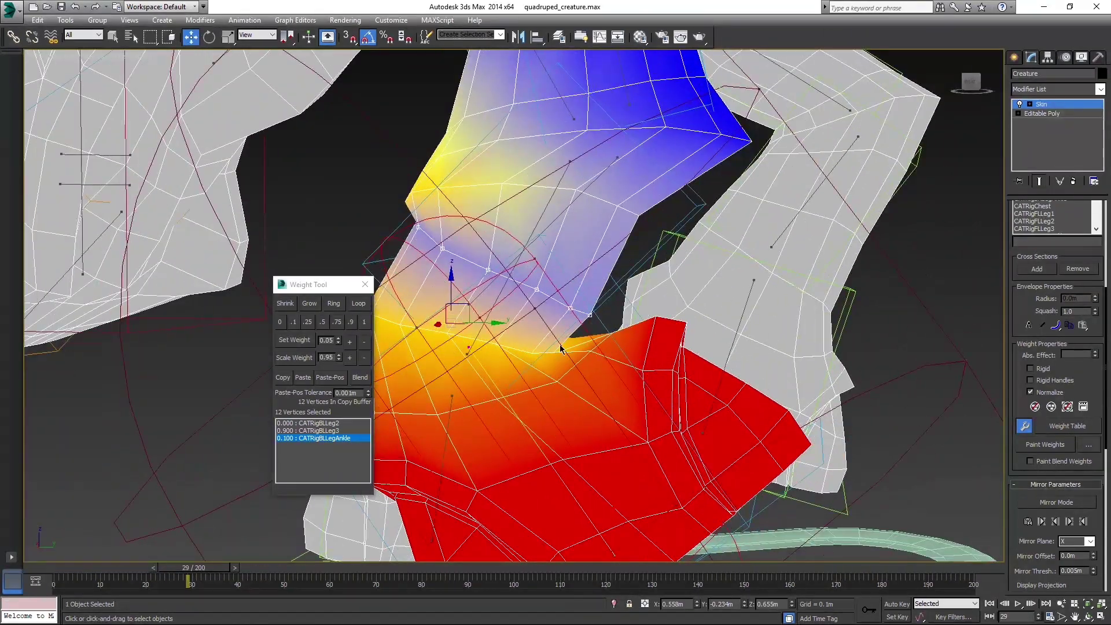
pyautogui.click(561, 348)
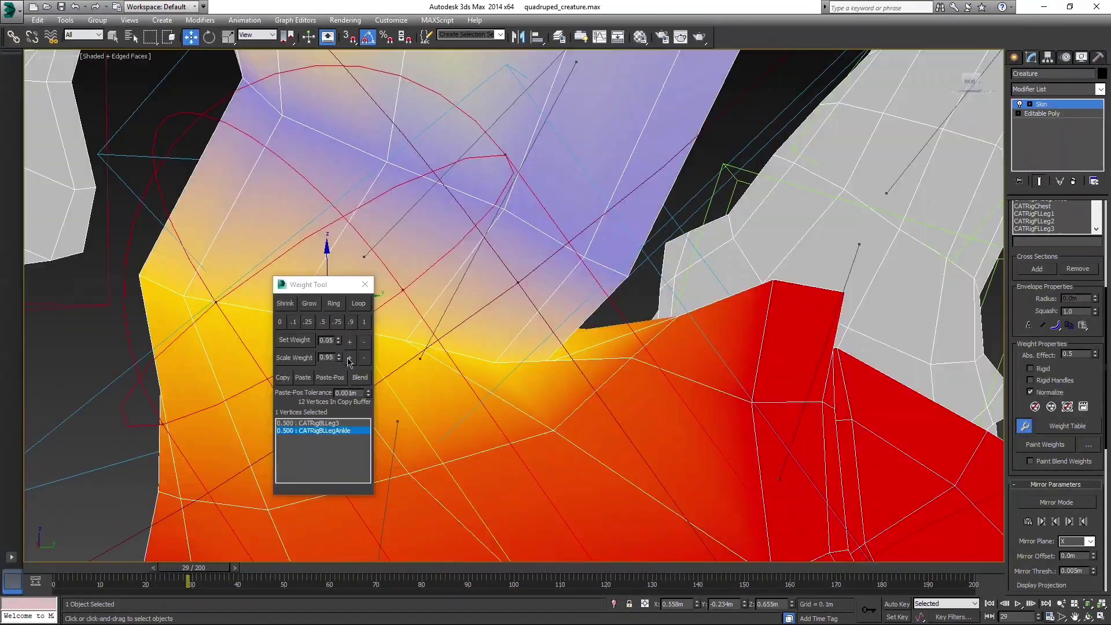
pyautogui.keyDown('alt'); pyautogui.moveTo(495, 362); pyautogui.dragTo(625, 396, button='middle'); pyautogui.keyUp('alt')
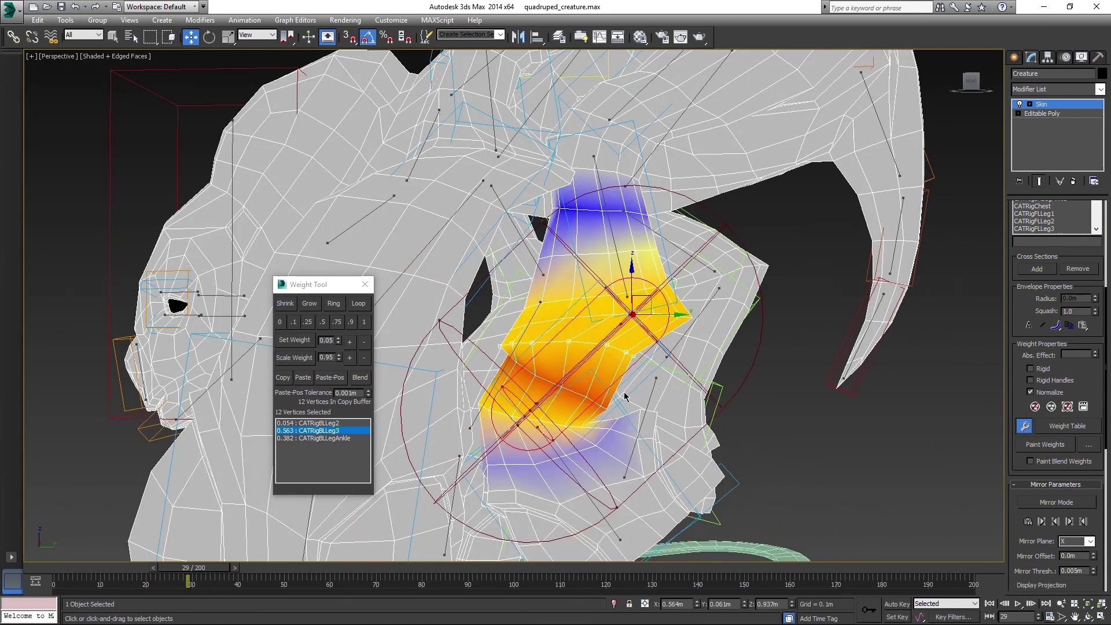
# Weight the back left hock's vertex loops: CATRigBLLeg2 at 0.5 on the joint and CATRigBLLeg3 at 0.1 just above it
pyautogui.click(662, 335)
pyautogui.keyDown('alt'); pyautogui.moveTo(662, 335); pyautogui.dragTo(619, 345, button='middle'); pyautogui.keyUp('alt')
pyautogui.keyDown('alt'); pyautogui.moveTo(406, 335); pyautogui.dragTo(521, 333, button='middle'); pyautogui.keyUp('alt')
pyautogui.click(307, 423)
pyautogui.click(322, 322)
pyautogui.click(560, 315)
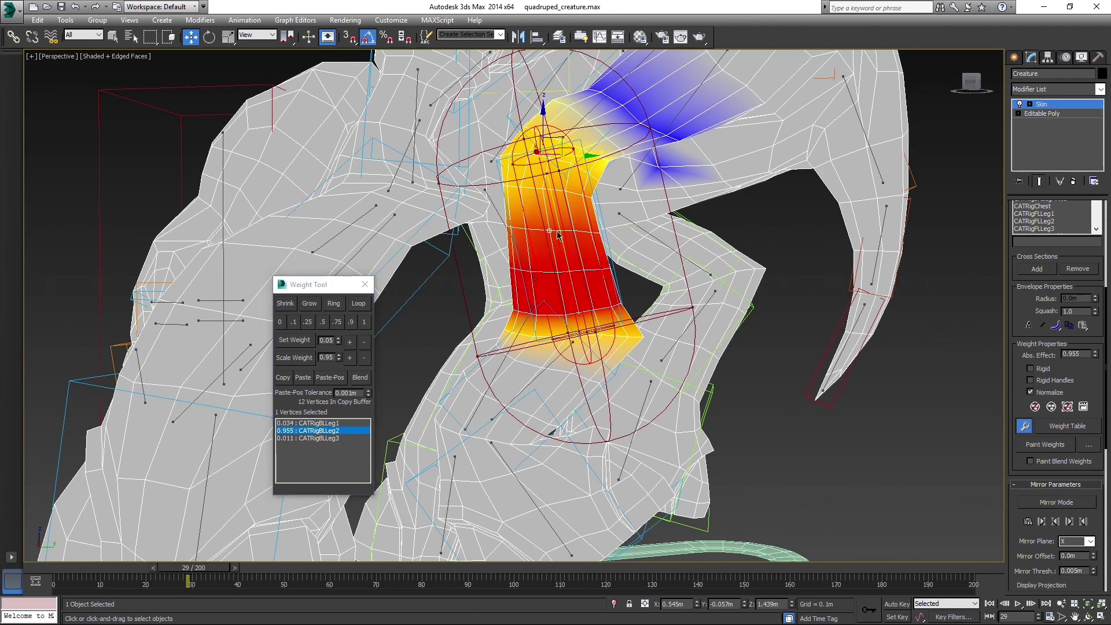
pyautogui.click(308, 431)
pyautogui.click(293, 322)
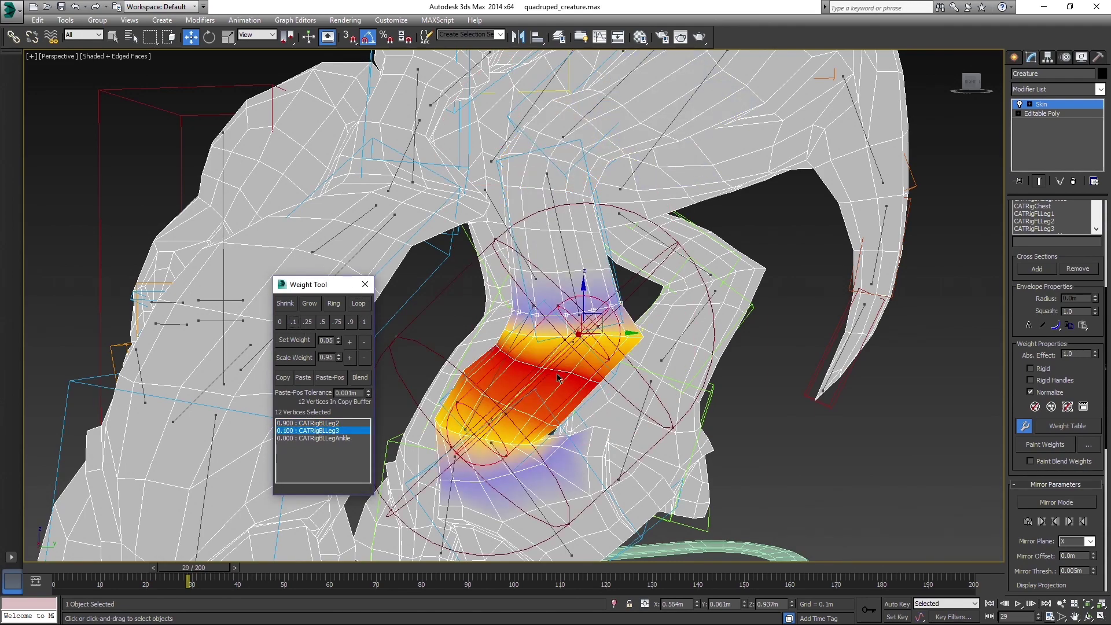
# Go to frame 36 and paste the copied weights onto the vertex loop just below the back left knee
pyautogui.moveTo(220, 569); pyautogui.dragTo(254, 570)
pyautogui.press('w')
pyautogui.scroll(6, 793, 389)
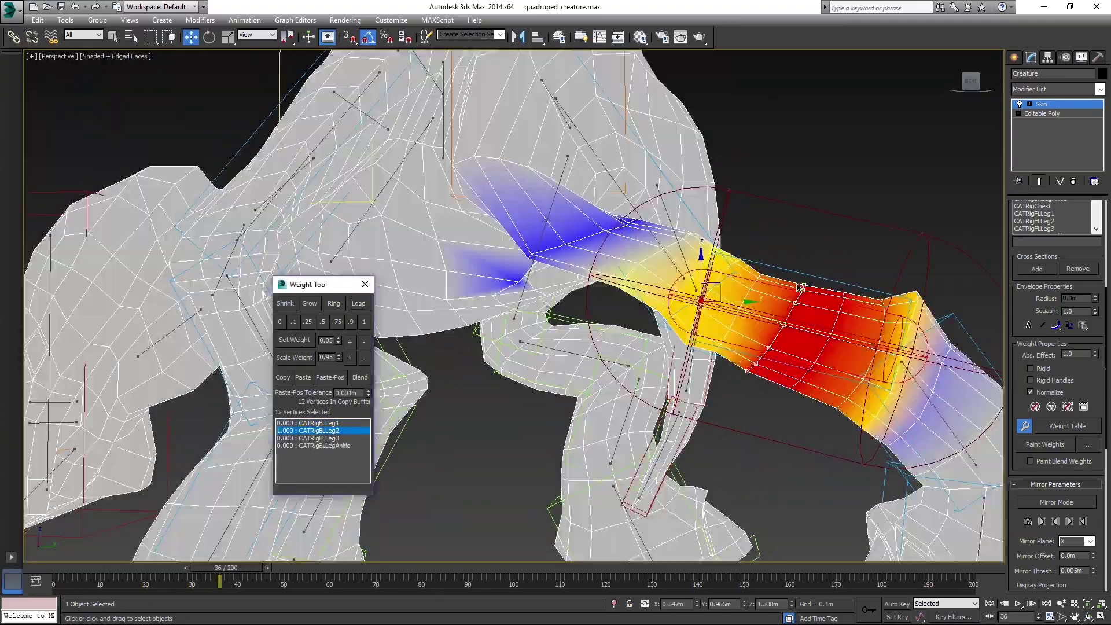
pyautogui.keyDown('alt'); pyautogui.moveTo(758, 301); pyautogui.dragTo(460, 301, button='middle'); pyautogui.keyUp('alt')
pyautogui.press('F3')
pyautogui.press('F3')
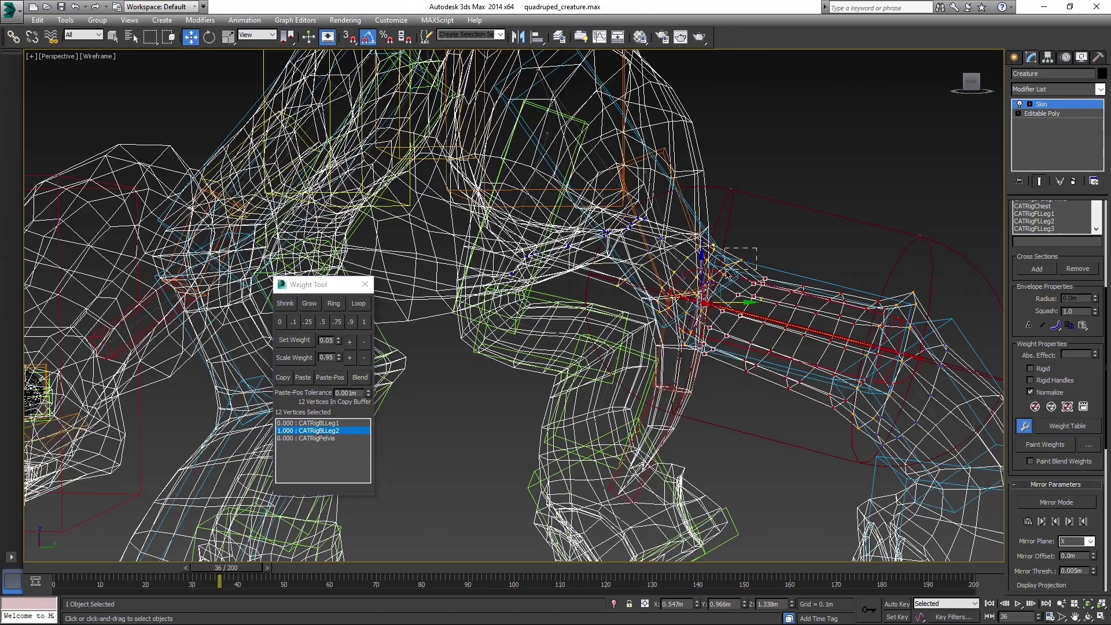
pyautogui.click(302, 378)
pyautogui.press('F3')
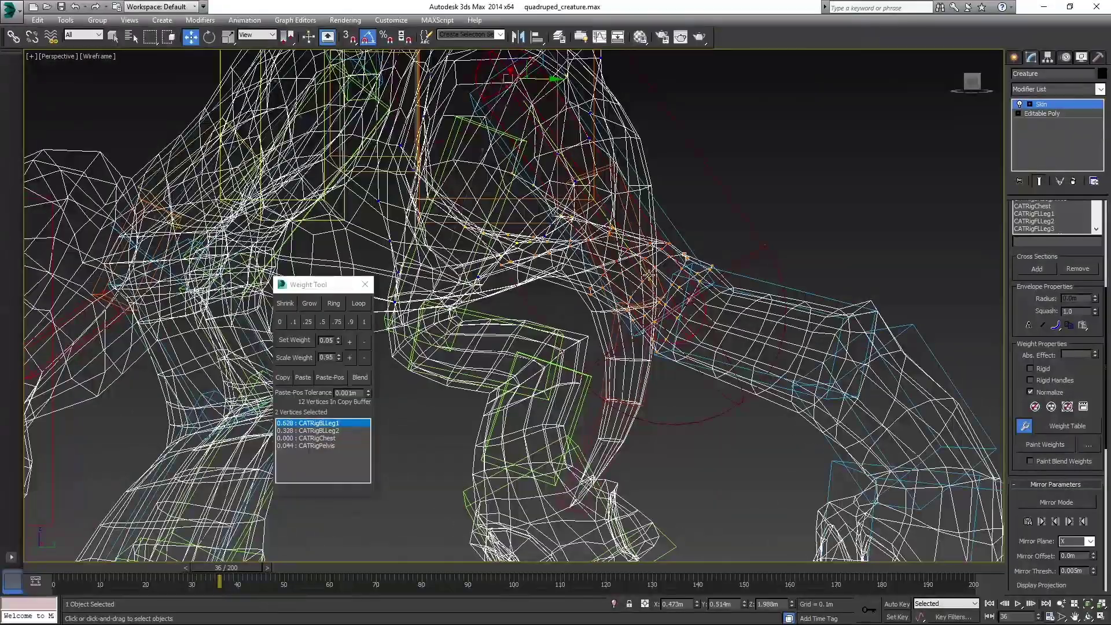
# Set the CATRigBLLeg2 weight to 0.9 on the 12-vertex loop just below the back left knee
pyautogui.press('F3')
pyautogui.click(361, 379)
pyautogui.press('F3')
pyautogui.press('F3')
pyautogui.click(331, 431)
pyautogui.click(351, 322)
pyautogui.press('F3')
pyautogui.click(657, 213)
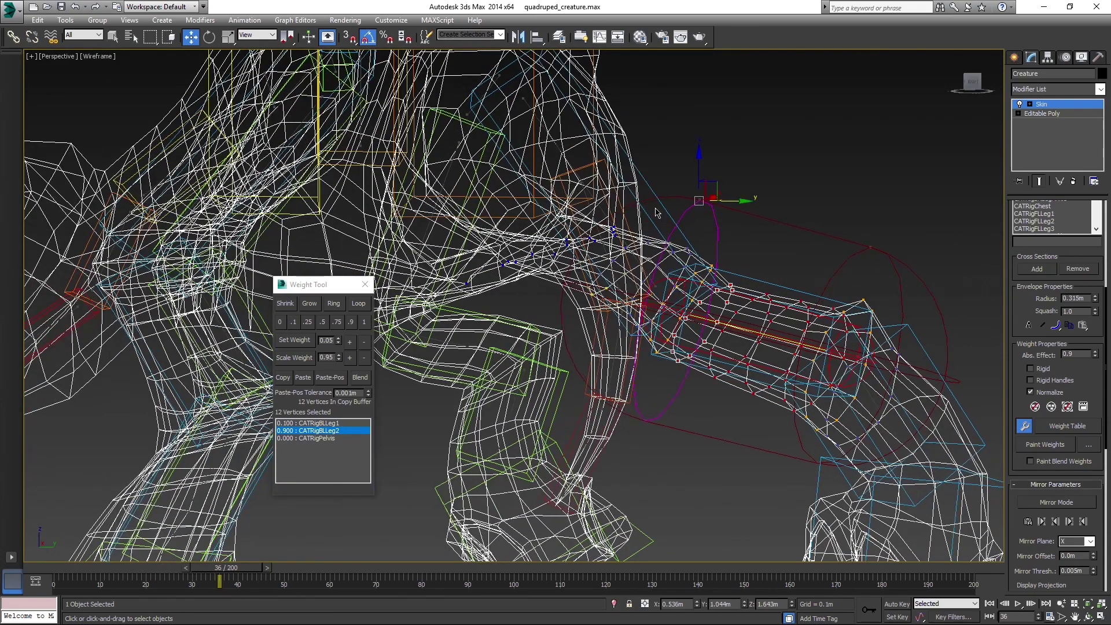
# Remove the CATRigPelvis influence from the vertex loop above the back left knee, giving CATRigBLLeg1 a weight of 1
pyautogui.press('F3')
pyautogui.click(326, 438)
pyautogui.hotkey('ctrl', 'z')
pyautogui.hotkey('ctrl', 'z')
pyautogui.hotkey('ctrl', 'z')
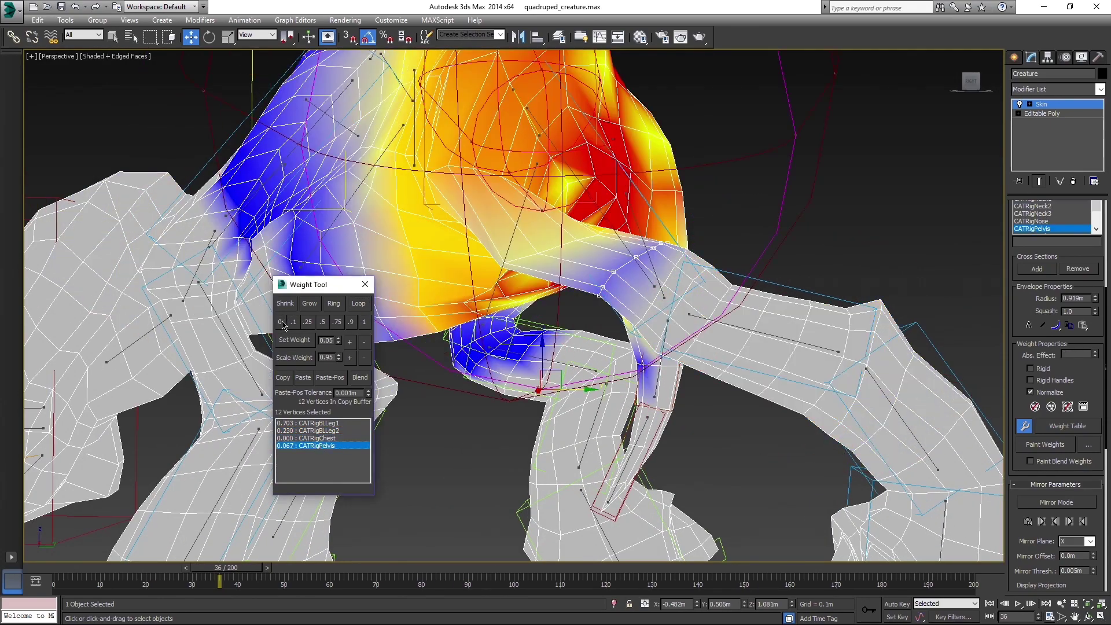
pyautogui.hotkey('shift', 'z')
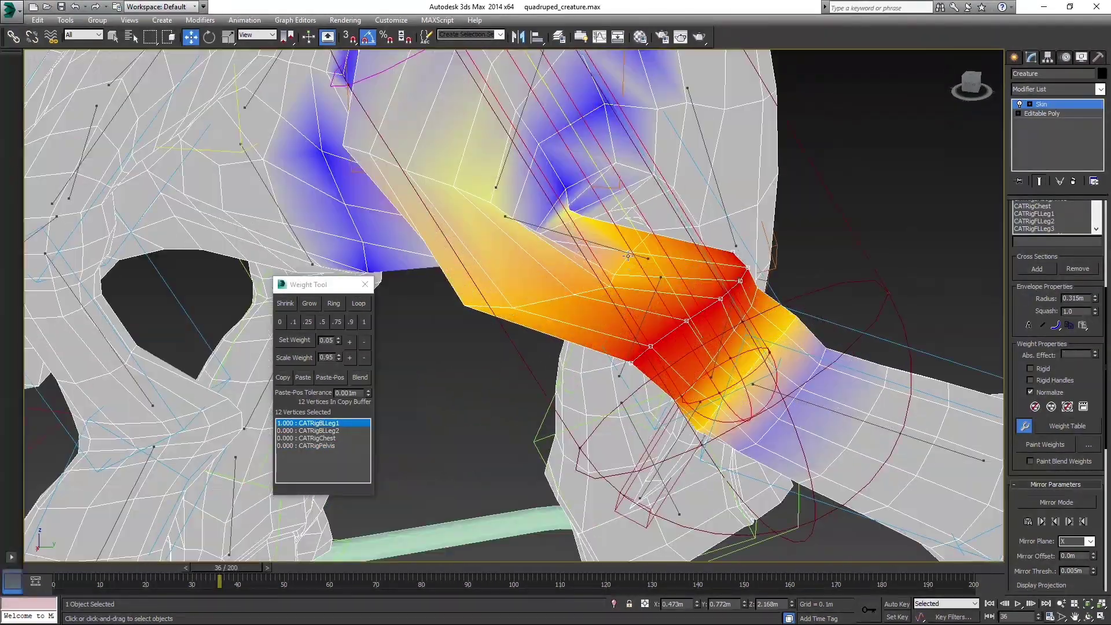
# Give CATRigBLLeg1 a weight of 1 on the remaining vertex loops of the back left thigh up to the hip
pyautogui.click(359, 303)
pyautogui.hotkey('shift', 'z')
pyautogui.hotkey('shift', 'z')
pyautogui.hotkey('shift', 'z')
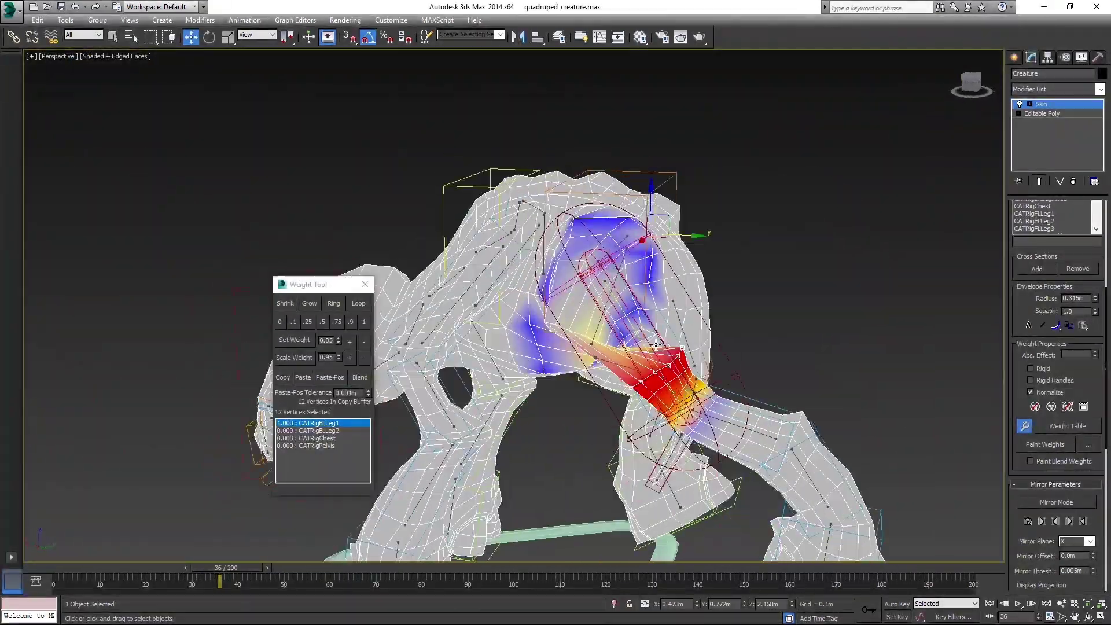
pyautogui.hotkey('shift', 'z')
pyautogui.click(537, 389)
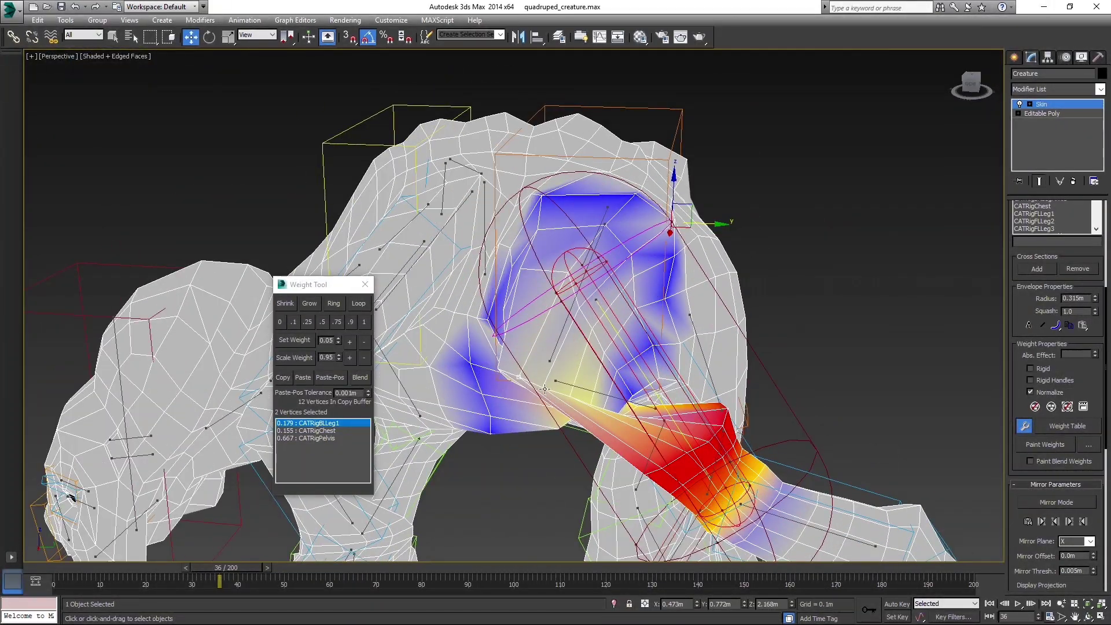
pyautogui.hotkey('ctrl', 'z')
pyautogui.hotkey('shift', 'z')
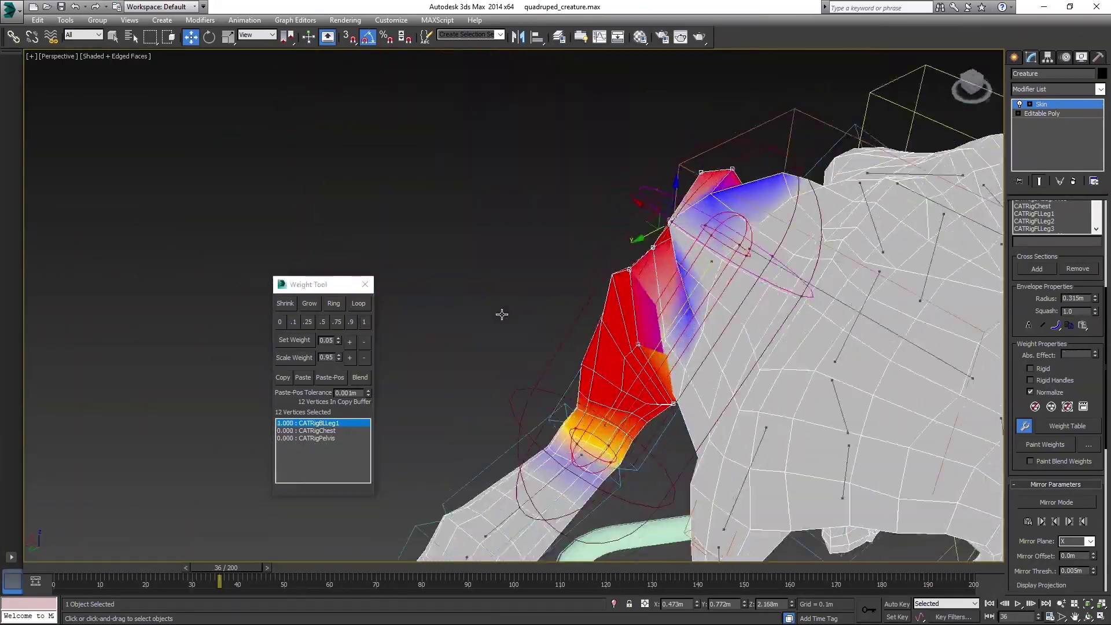
# Go to frame 31 and set the CATRigPelvis weight to 0.5 on the thigh's outermost vertex loop at the hip
pyautogui.moveTo(223, 567); pyautogui.dragTo(207, 570)
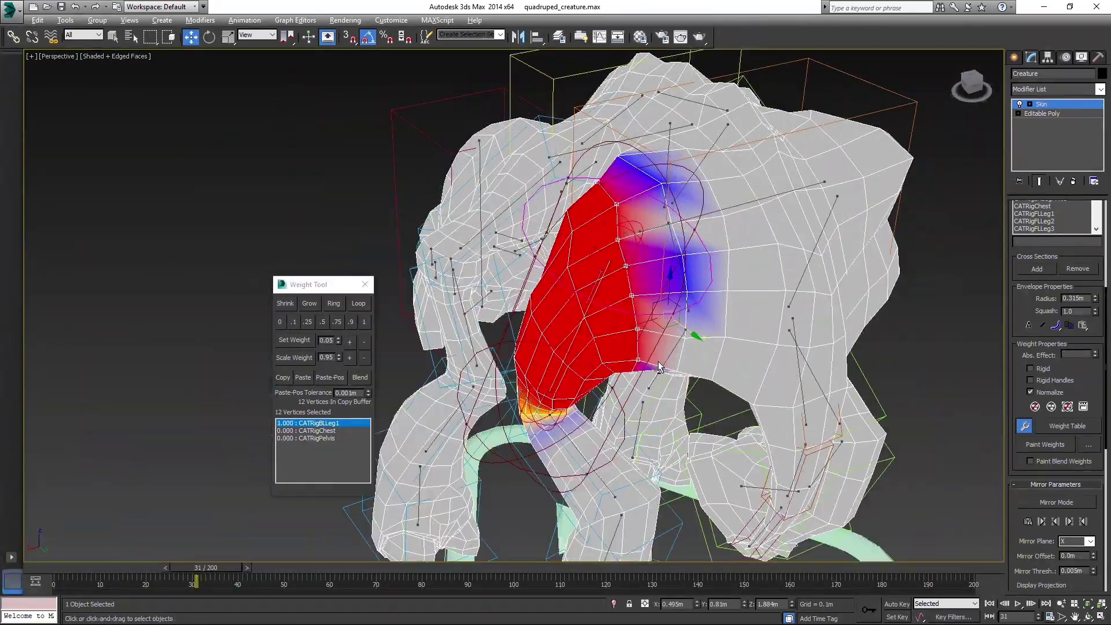
pyautogui.keyDown('alt'); pyautogui.moveTo(687, 361); pyautogui.dragTo(833, 289, button='middle'); pyautogui.keyUp('alt')
pyautogui.keyDown('alt'); pyautogui.moveTo(716, 524); pyautogui.dragTo(650, 216, button='middle'); pyautogui.keyUp('alt')
pyautogui.keyDown('ctrl'); pyautogui.click(584, 279); pyautogui.keyUp('ctrl')
pyautogui.keyDown('alt'); pyautogui.moveTo(588, 288); pyautogui.dragTo(344, 429, button='middle'); pyautogui.keyUp('alt')
pyautogui.keyDown('alt'); pyautogui.moveTo(691, 327); pyautogui.dragTo(405, 370, button='middle'); pyautogui.keyUp('alt')
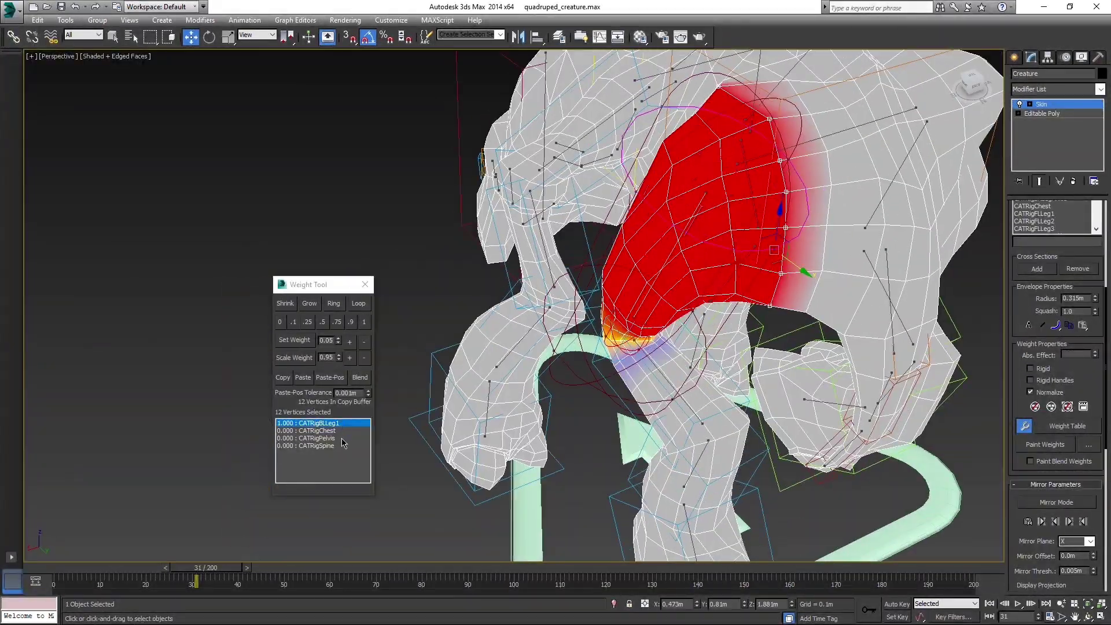
pyautogui.click(307, 438)
pyautogui.click(322, 322)
# Go to frame 33 and set the CATRigPelvis weight to 0.25 on the selected vertex loop of the back left hip
pyautogui.keyDown('alt'); pyautogui.moveTo(382, 324); pyautogui.dragTo(201, 570, button='middle'); pyautogui.keyUp('alt')
pyautogui.moveTo(201, 570); pyautogui.dragTo(206, 570)
pyautogui.keyDown('alt'); pyautogui.moveTo(463, 347); pyautogui.dragTo(558, 347, button='middle'); pyautogui.keyUp('alt')
pyautogui.press('w')
pyautogui.click(307, 322)
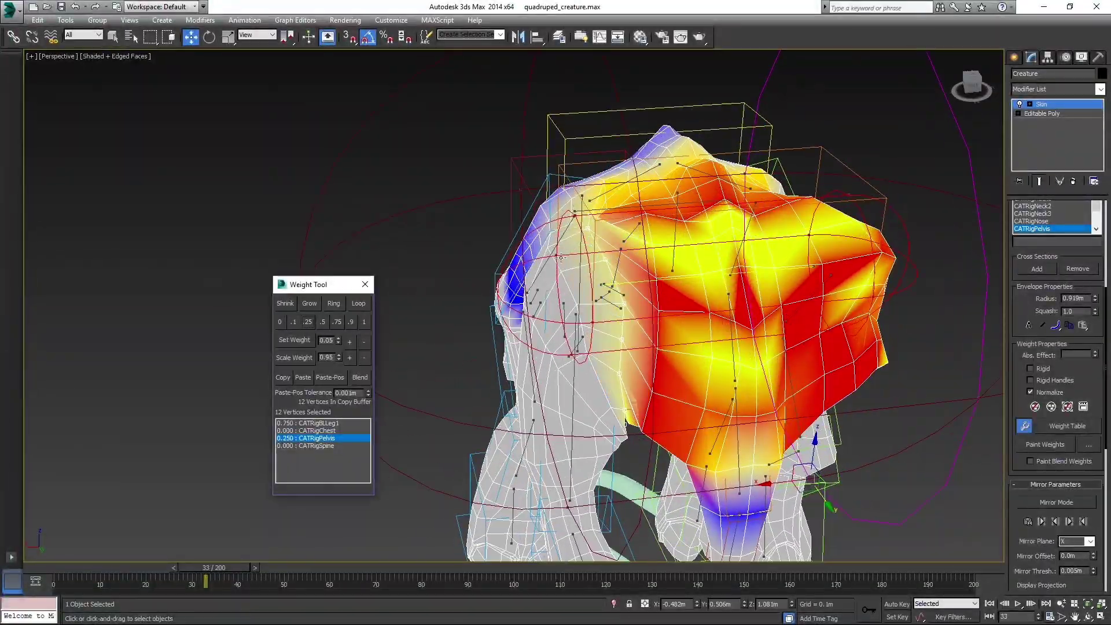
# Check each bone's influence on the upper thigh and set CATRigPelvis to 0.25 on the loop fully weighted to CATRigBLLeg1
pyautogui.click(324, 423)
pyautogui.click(324, 431)
pyautogui.click(324, 438)
pyautogui.keyDown('alt'); pyautogui.moveTo(578, 348); pyautogui.dragTo(573, 324, button='middle'); pyautogui.keyUp('alt')
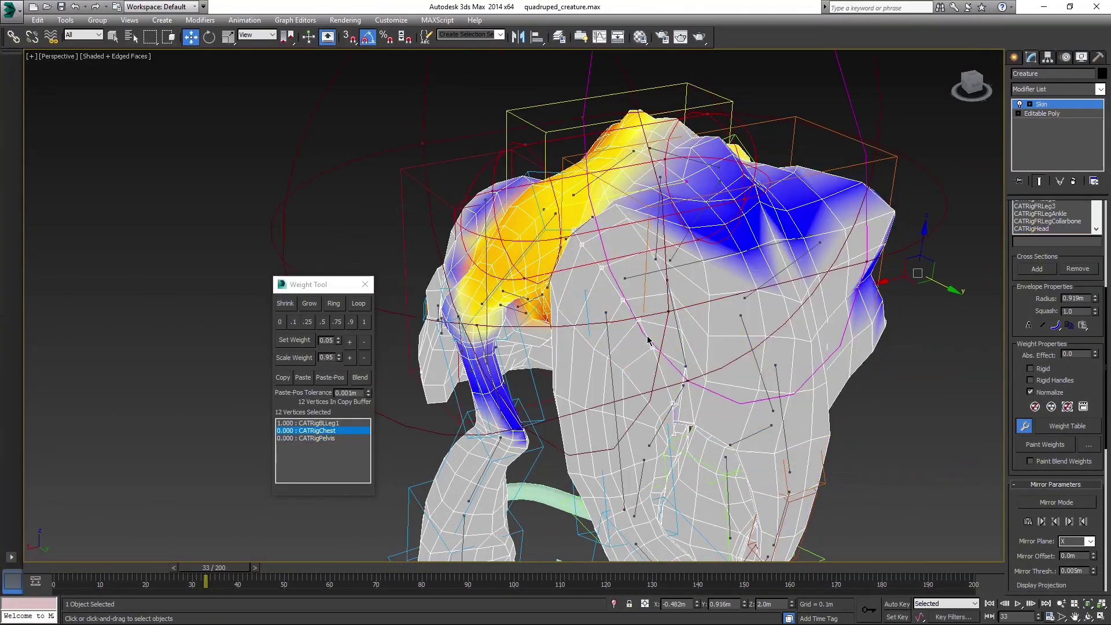
pyautogui.click(642, 335)
pyautogui.hotkey('ctrl', 'z')
pyautogui.click(327, 423)
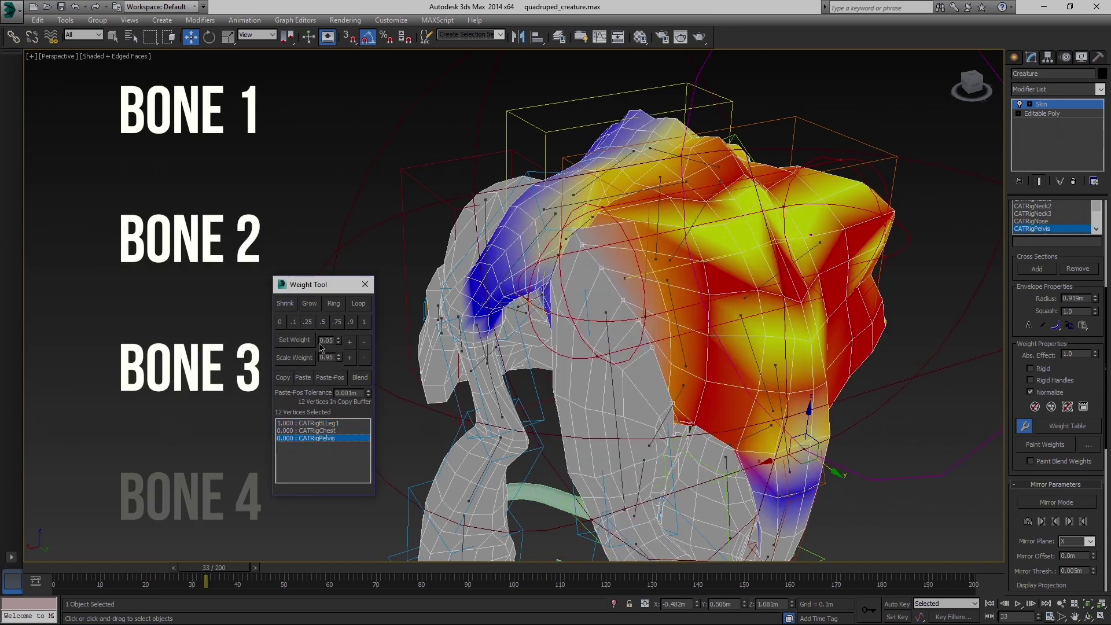
pyautogui.click(309, 322)
# Scrub the timeline around frame 32 to check how the back left hip deforms
pyautogui.moveTo(220, 568); pyautogui.dragTo(186, 572)
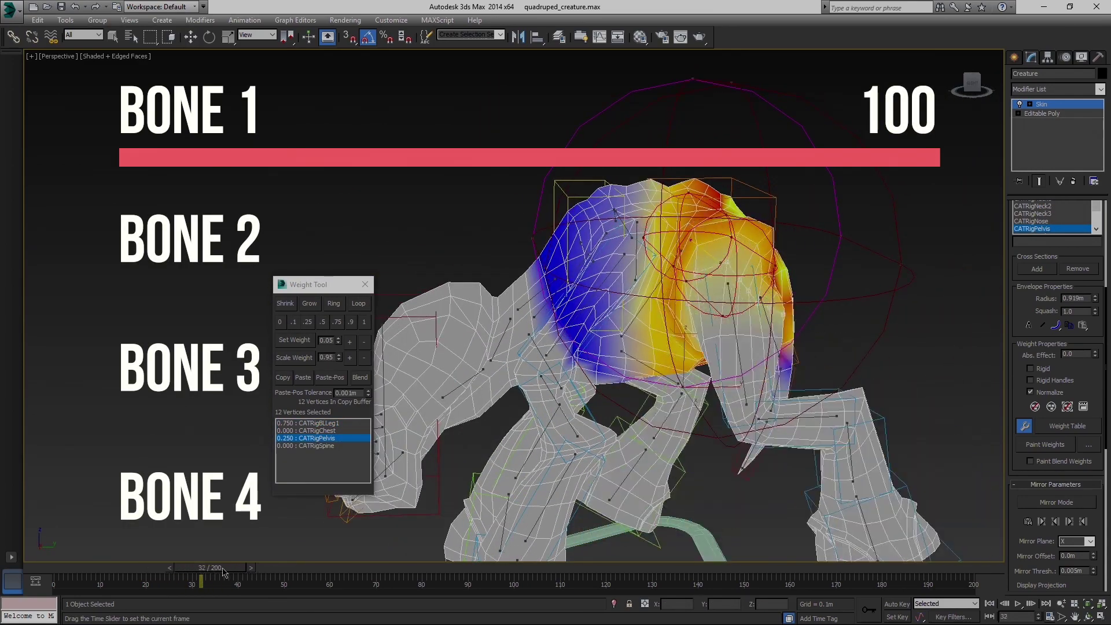
pyautogui.keyDown('alt'); pyautogui.moveTo(579, 290); pyautogui.dragTo(636, 285, button='middle'); pyautogui.keyUp('alt')
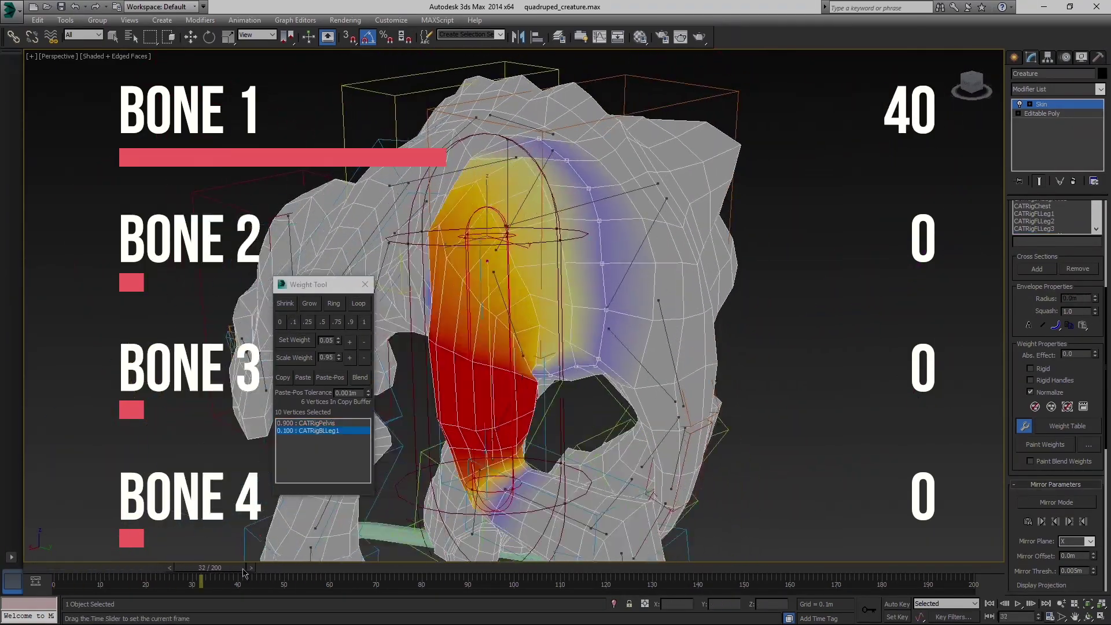
pyautogui.moveTo(245, 570); pyautogui.dragTo(255, 570)
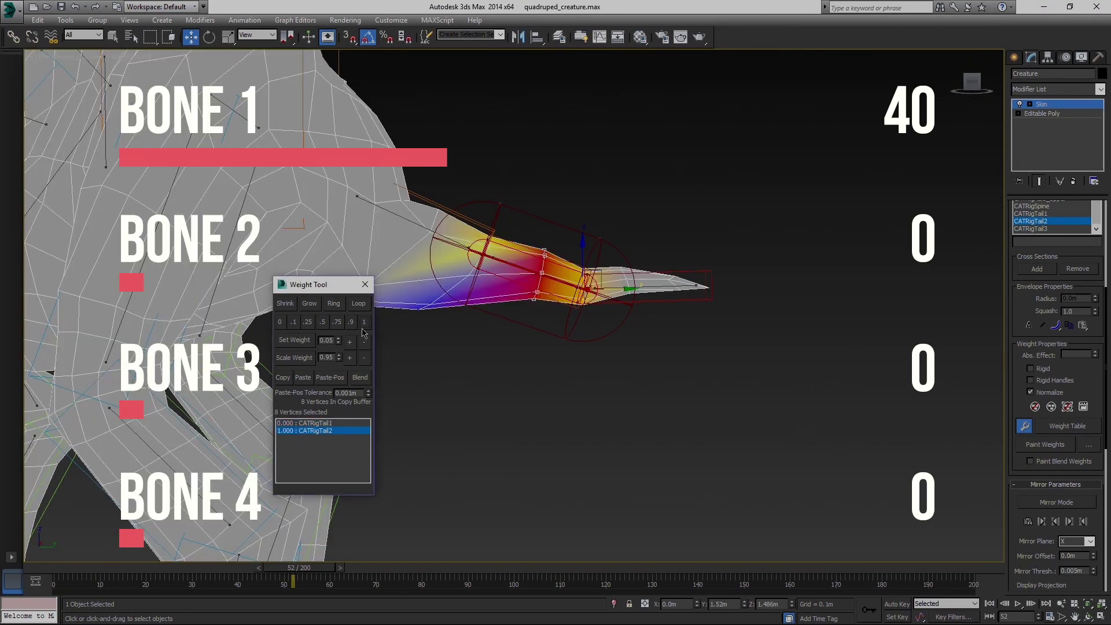
# Adjust the weights of the tail's vertex loops, using 0.75 for CATRigTail1 and 0.25 for CATRigTail2
pyautogui.moveTo(586, 180); pyautogui.dragTo(527, 291)
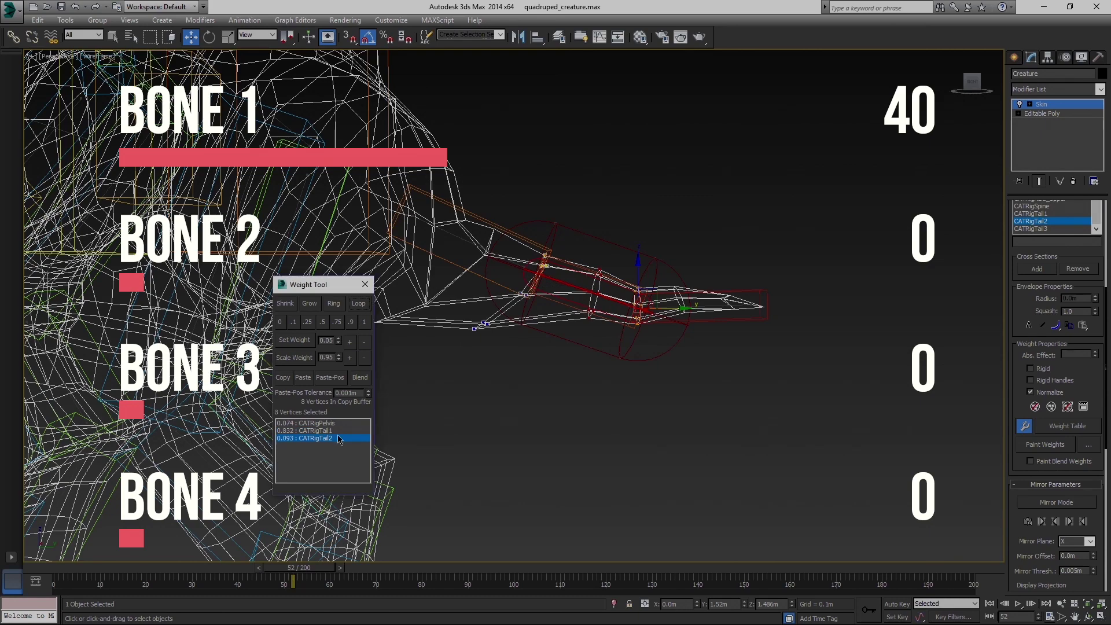
pyautogui.click(338, 431)
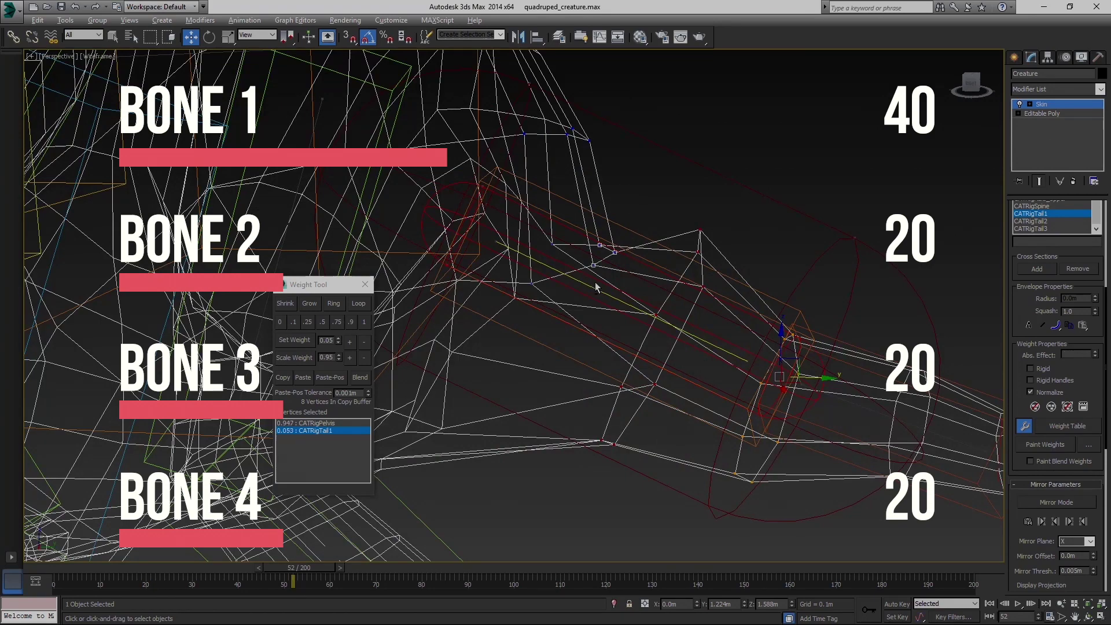
pyautogui.click(338, 322)
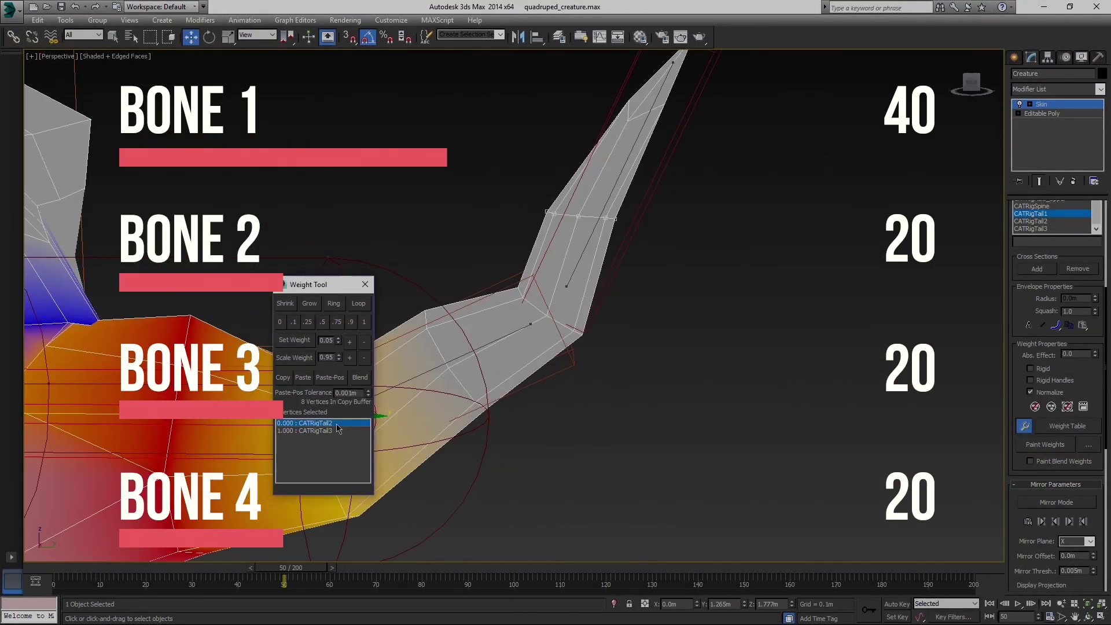
pyautogui.click(307, 322)
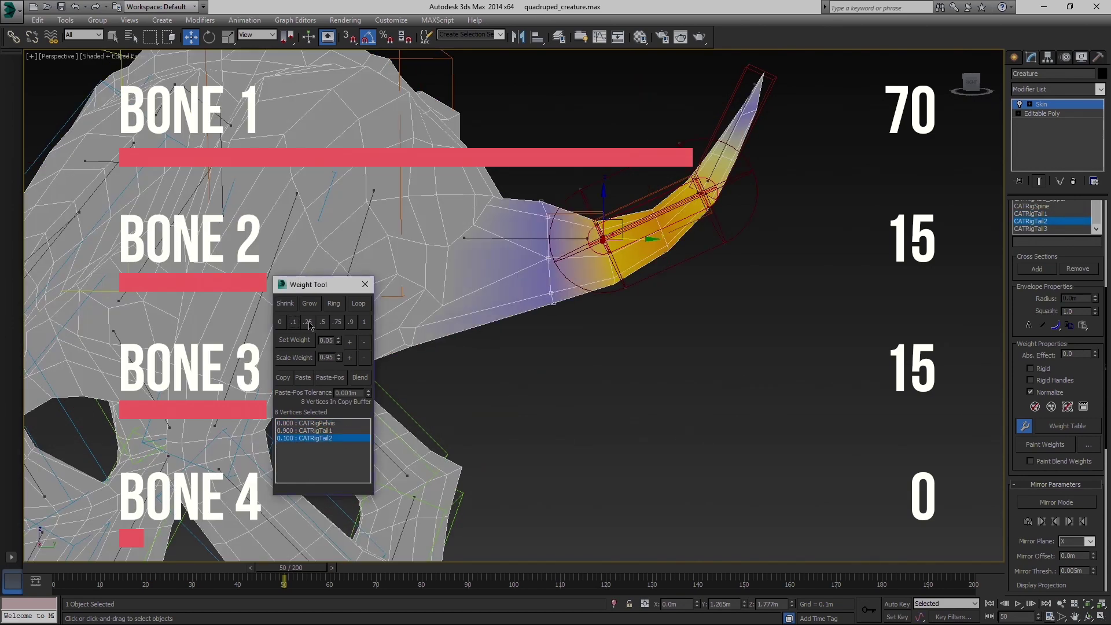
# Adjust the vertex weights at the base of the tail with a value of 0.1 and check the deformation around frame 49
pyautogui.click(305, 423)
pyautogui.click(297, 325)
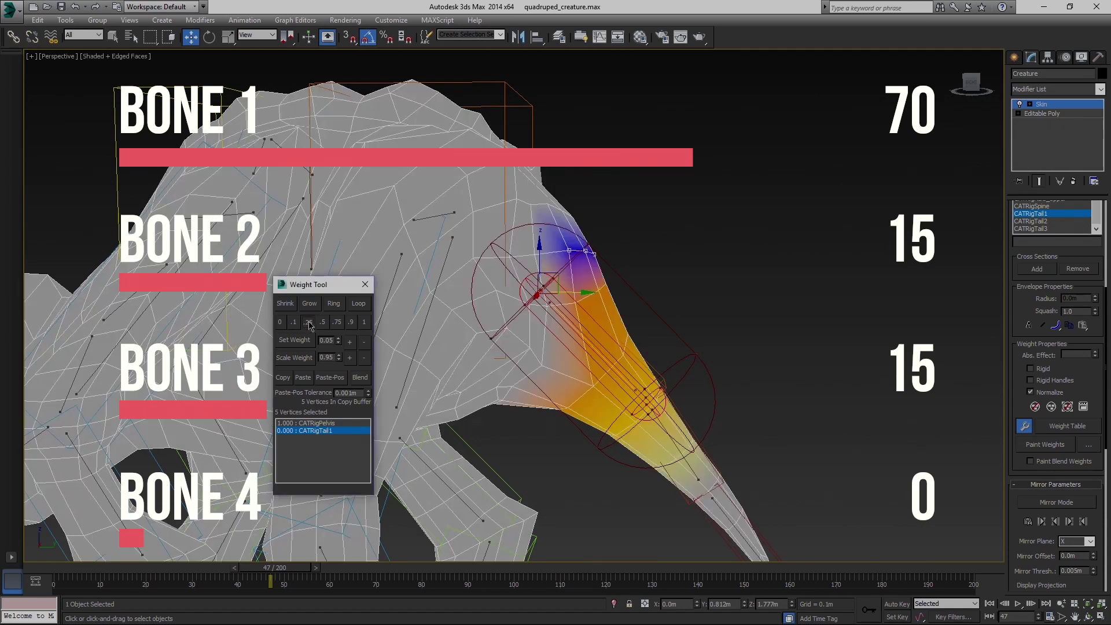
pyautogui.moveTo(302, 570); pyautogui.dragTo(315, 571)
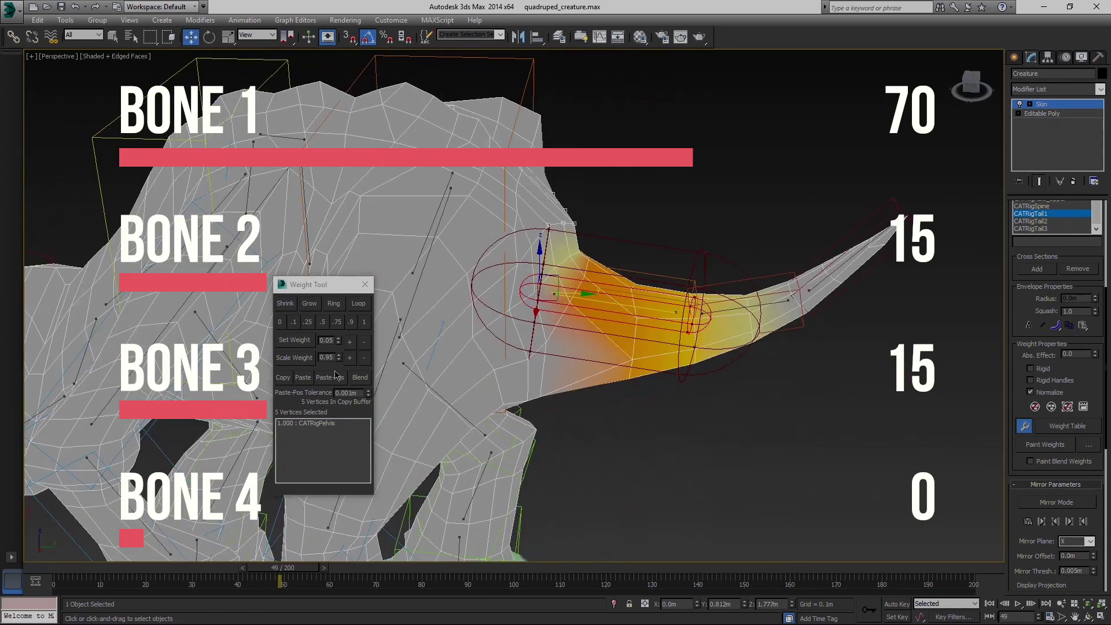
# Raise CATRigTail1's weight to 0.15 on the two vertices below the tail's base and scrub the animation to check it
pyautogui.keyDown('alt'); pyautogui.moveTo(291, 520); pyautogui.dragTo(359, 355, button='middle'); pyautogui.keyUp('alt')
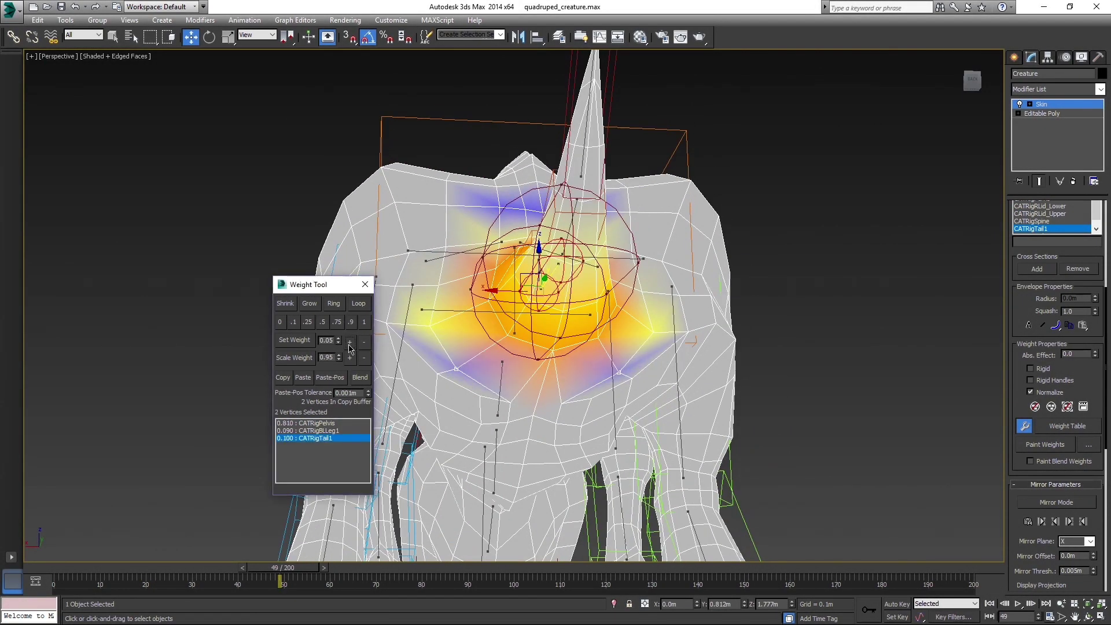
pyautogui.click(350, 341)
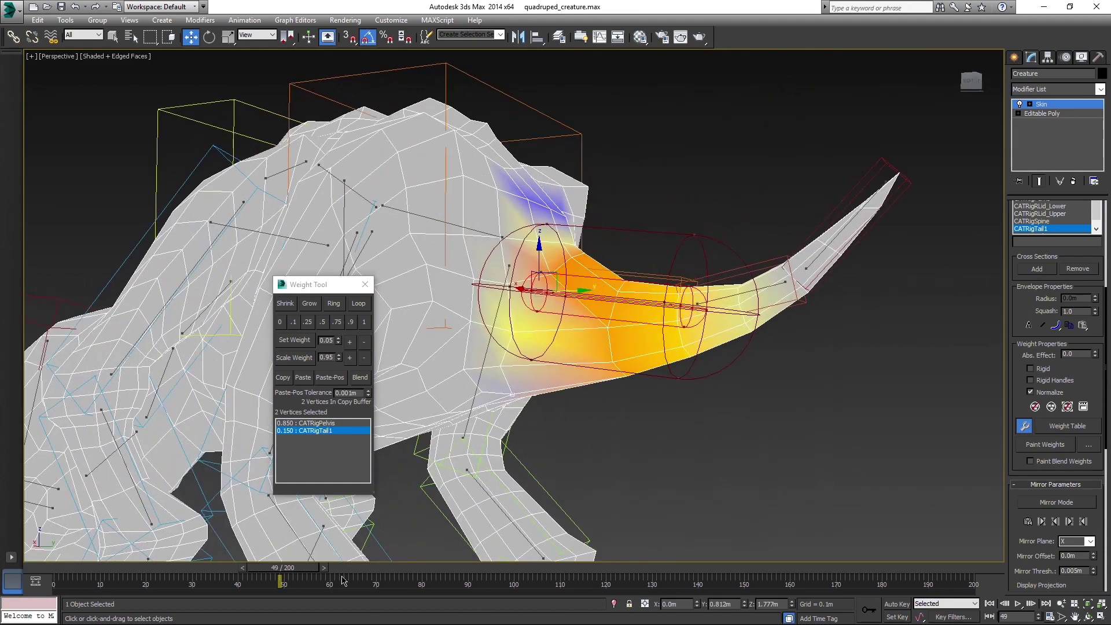
pyautogui.moveTo(295, 570); pyautogui.dragTo(327, 570)
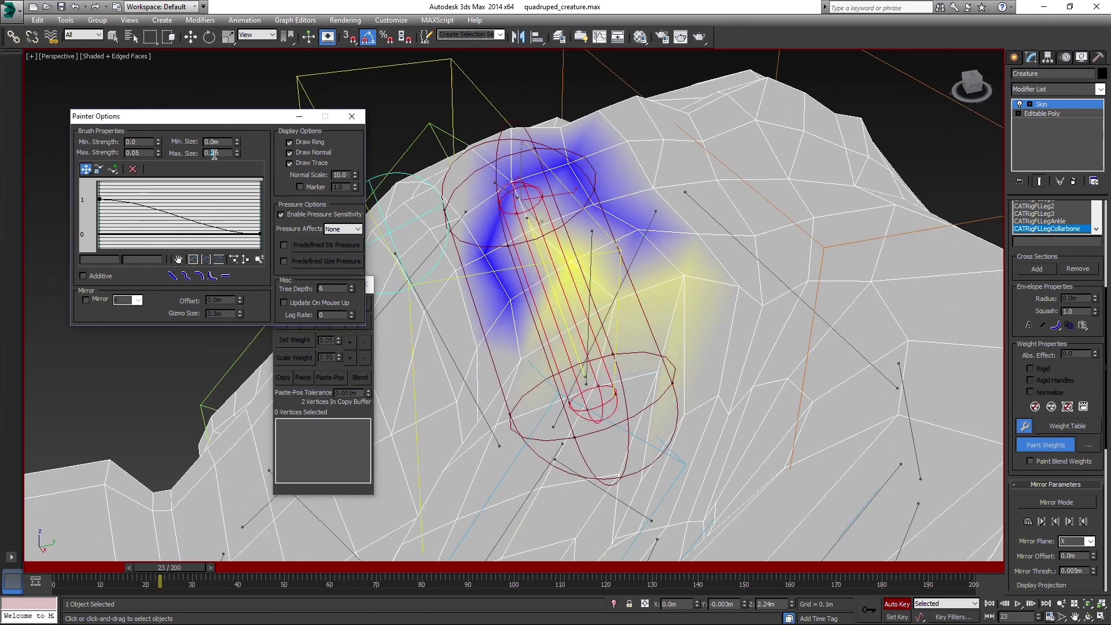
# Set the weight-painting brush's maximum size to 0.15 m for working on the front left collarbone
pyautogui.keyDown('alt'); pyautogui.moveTo(512, 292); pyautogui.dragTo(567, 287, button='middle'); pyautogui.keyUp('alt')
pyautogui.moveTo(1016, 418); pyautogui.dragTo(1015, 352)
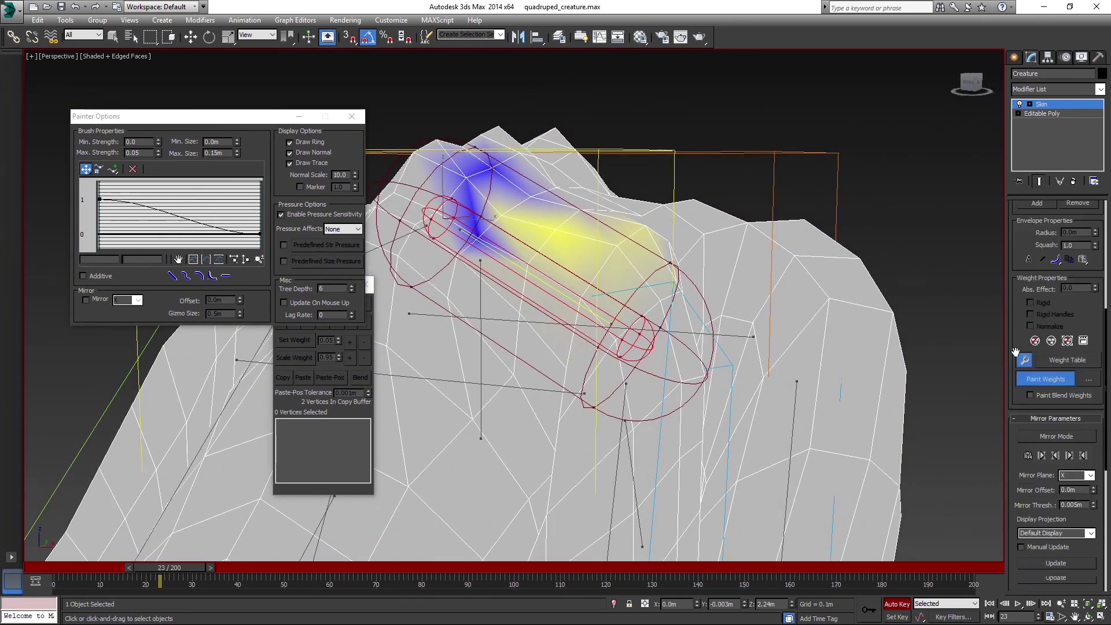
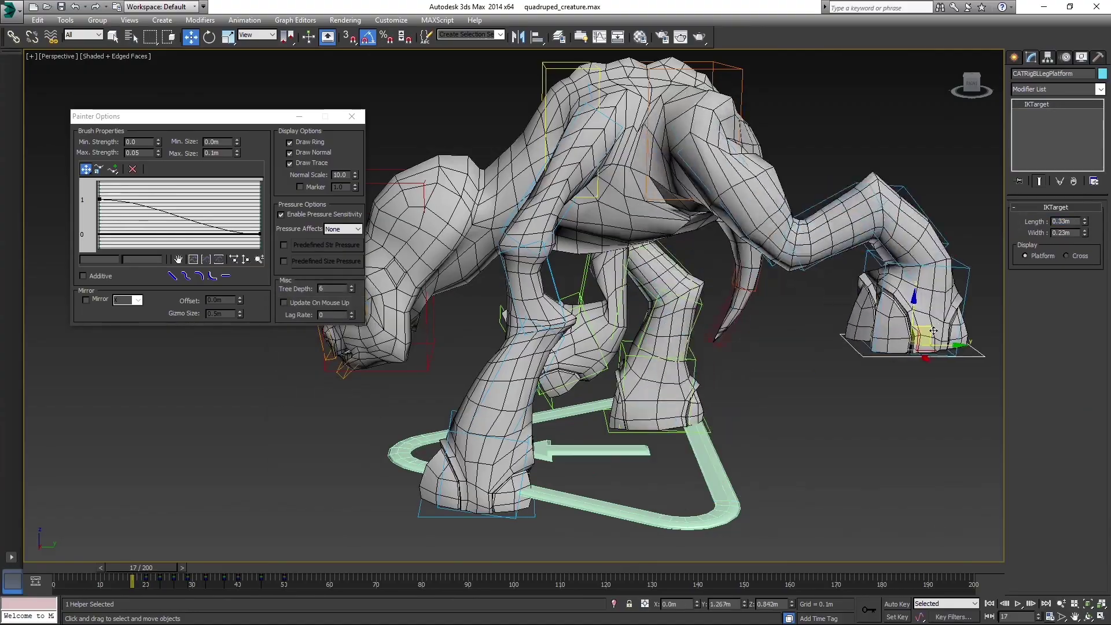
# Around frame 46, reduce CATRigBLLeg1's influence in 0.05 steps on the belly vertices ahead of the back left thigh and check the motion
pyautogui.moveTo(167, 570); pyautogui.dragTo(293, 576)
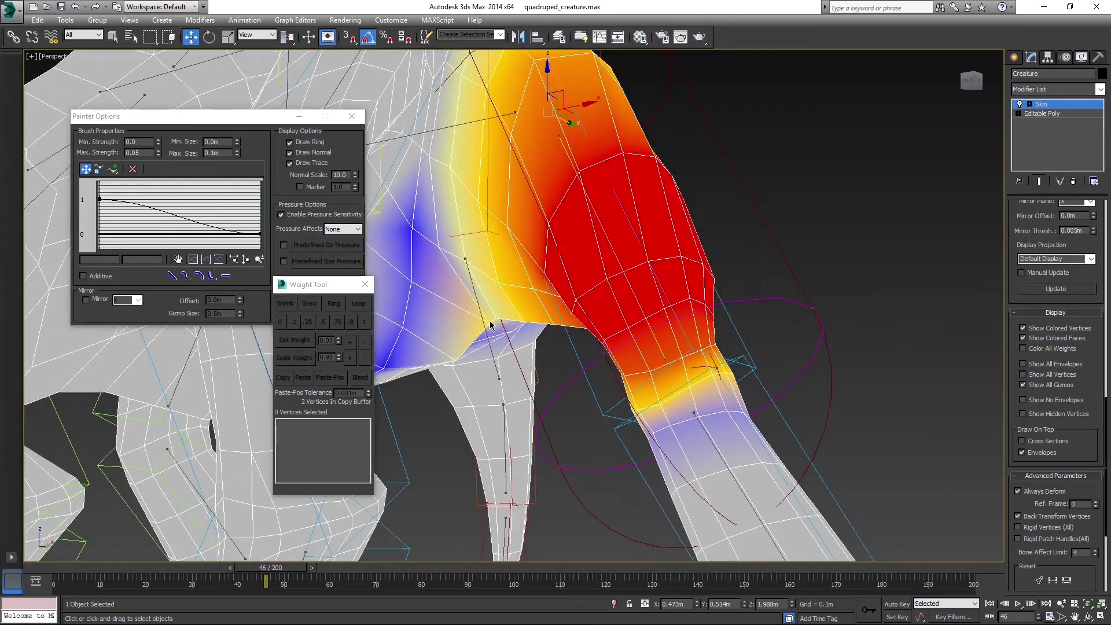
pyautogui.keyDown('alt'); pyautogui.moveTo(490, 324); pyautogui.dragTo(535, 307, button='middle'); pyautogui.keyUp('alt')
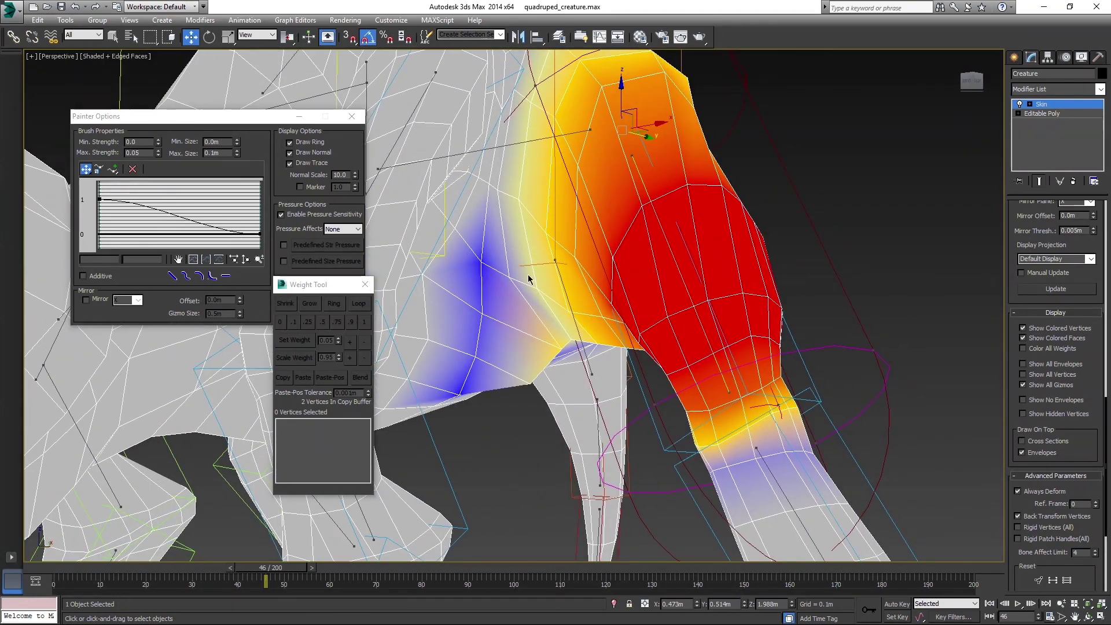
pyautogui.click(323, 438)
pyautogui.moveTo(347, 497)
pyautogui.keyDown('alt'); pyautogui.mouseDown(button='middle')
pyautogui.moveTo(370, 521)
pyautogui.moveTo(405, 509)
pyautogui.moveTo(325, 499)
pyautogui.mouseUp(button='middle'); pyautogui.keyUp('alt')
pyautogui.click(344, 423)
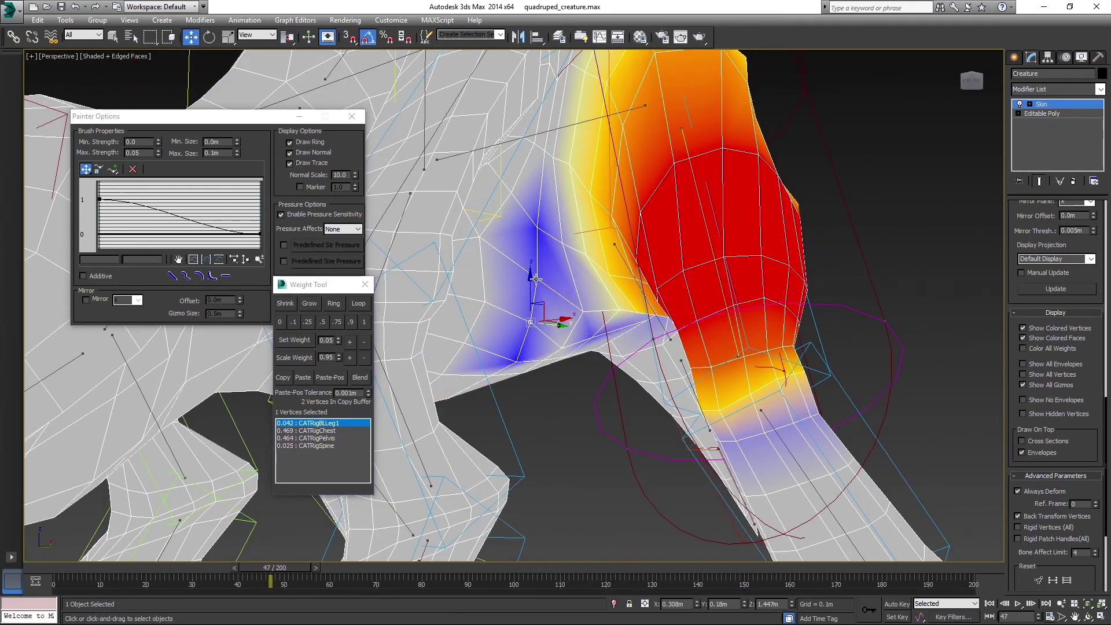
pyautogui.click(364, 341)
pyautogui.keyDown('alt'); pyautogui.moveTo(440, 342); pyautogui.dragTo(640, 348, button='middle'); pyautogui.keyUp('alt')
pyautogui.click(364, 341)
pyautogui.keyDown('alt'); pyautogui.moveTo(364, 348); pyautogui.dragTo(695, 347, button='middle'); pyautogui.keyUp('alt')
pyautogui.moveTo(282, 569); pyautogui.dragTo(232, 570)
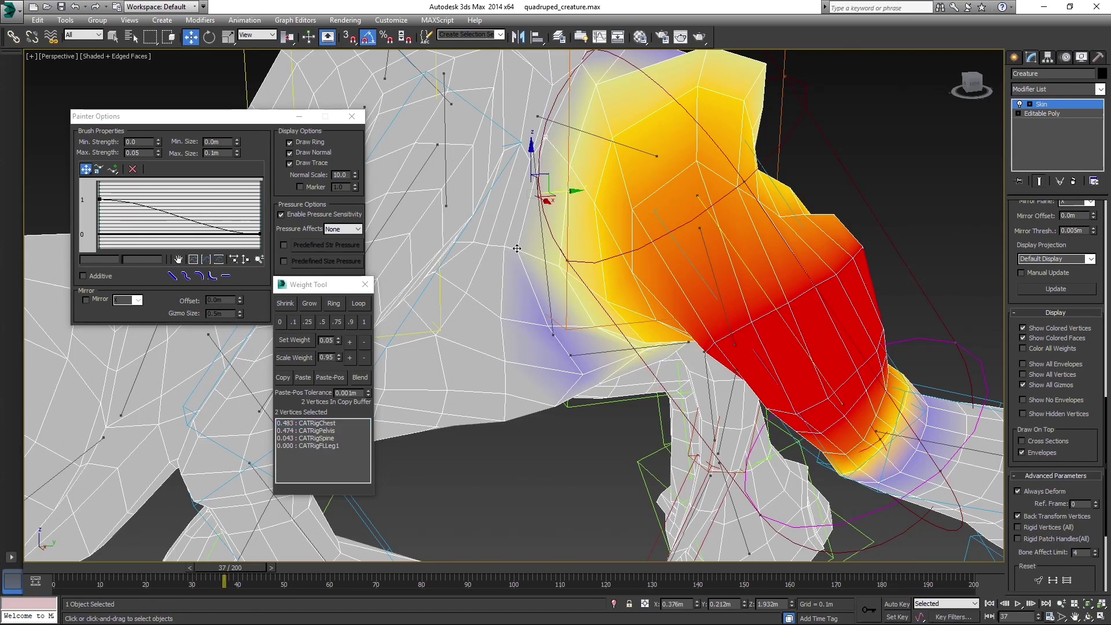
# Set the bone weight to 0.1 on the flank vertex ahead of the back left thigh
pyautogui.click(572, 189)
pyautogui.keyDown('alt'); pyautogui.moveTo(571, 189); pyautogui.dragTo(586, 181, button='middle'); pyautogui.keyUp('alt')
pyautogui.keyDown('alt'); pyautogui.moveTo(583, 349); pyautogui.dragTo(579, 324, button='middle'); pyautogui.keyUp('alt')
pyautogui.click(294, 322)
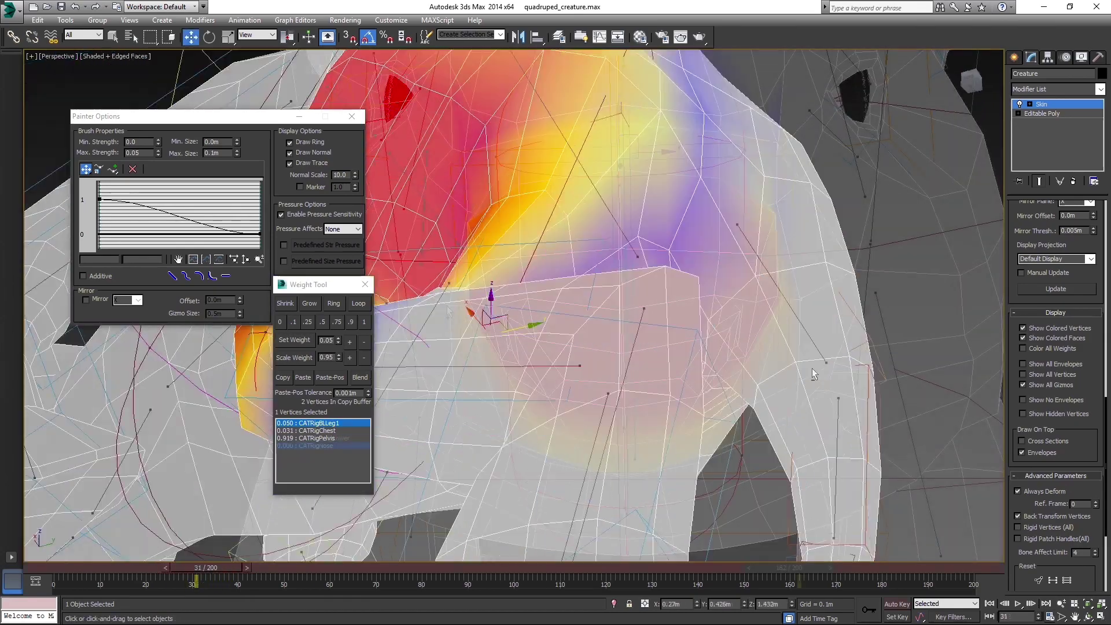
# Scrub the timeline around frame 161 to check how the nose deforms
pyautogui.moveTo(788, 569)
pyautogui.mouseDown()
pyautogui.moveTo(822, 569)
pyautogui.moveTo(779, 573)
pyautogui.mouseUp()
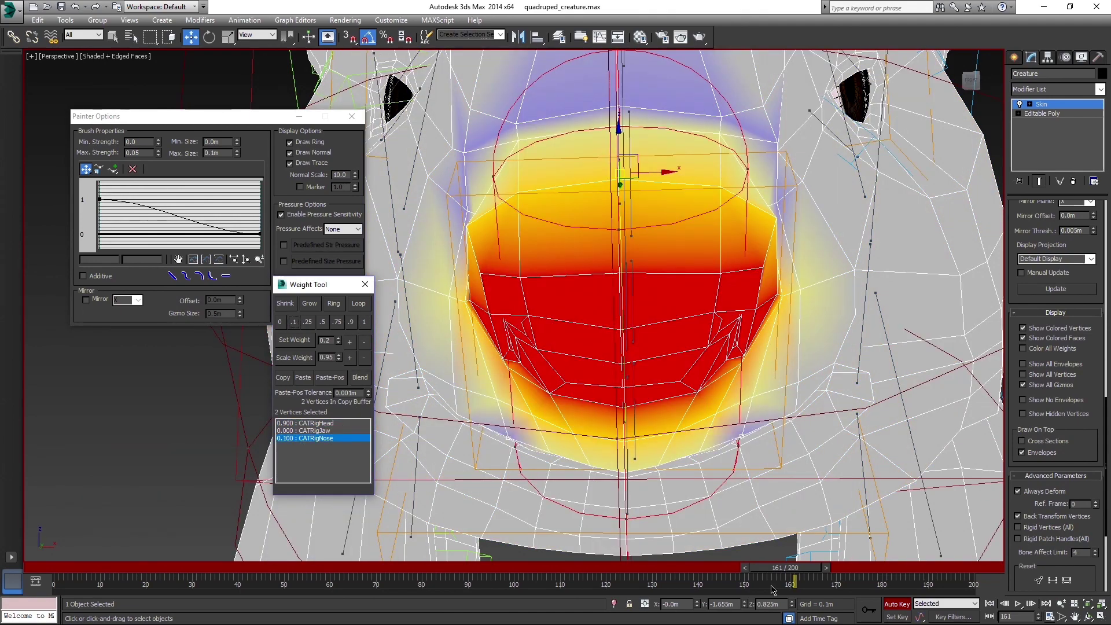
pyautogui.moveTo(791, 569); pyautogui.dragTo(815, 569)
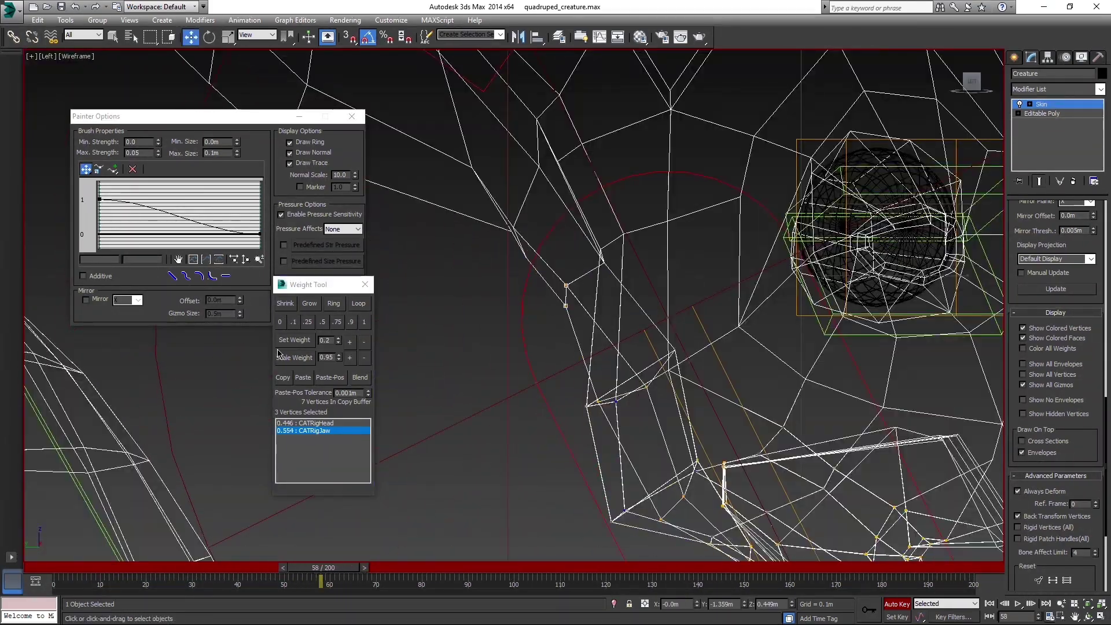
# At frame 58, set CATRigJaw's weight to 0 on the selected head vertices behind the jaw
pyautogui.moveTo(344, 567); pyautogui.dragTo(331, 569)
pyautogui.click(279, 322)
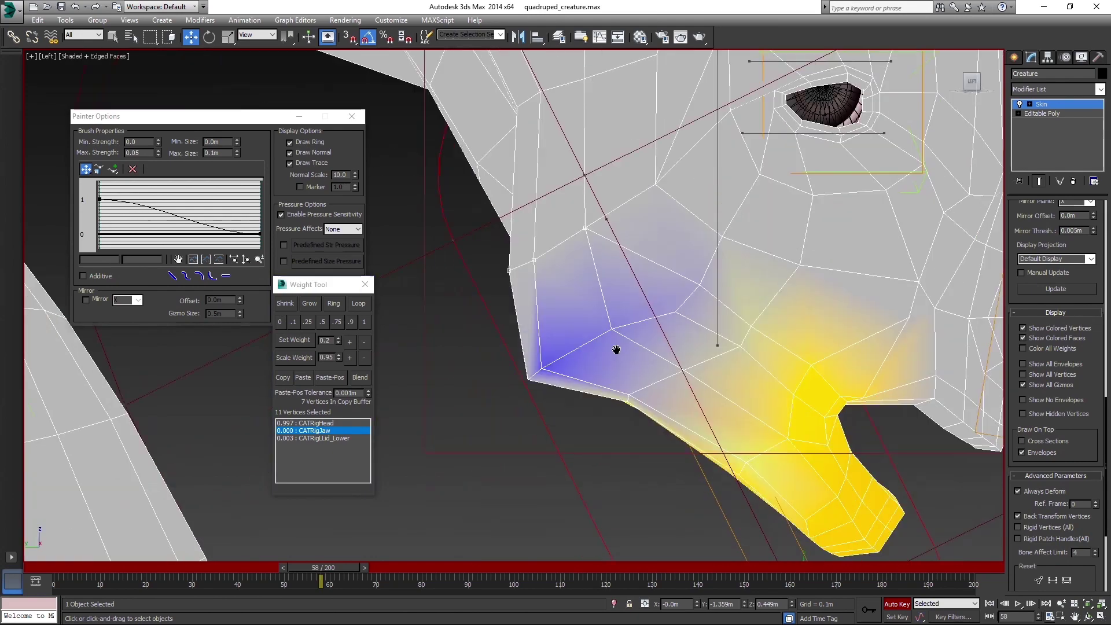
pyautogui.moveTo(616, 349); pyautogui.dragTo(512, 272, button='middle')
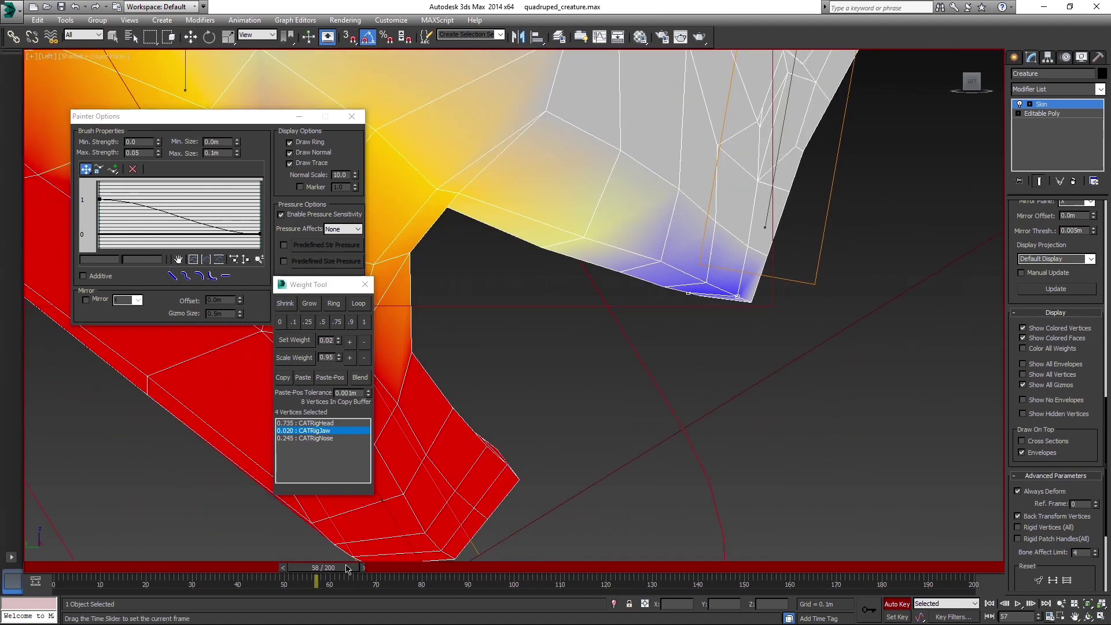
# Set CATRigHead's weight to 0.1 on four lower-lip tip vertices and CATRigJaw's weight to 0.65 on six vertices along the mouth edge
pyautogui.click(294, 322)
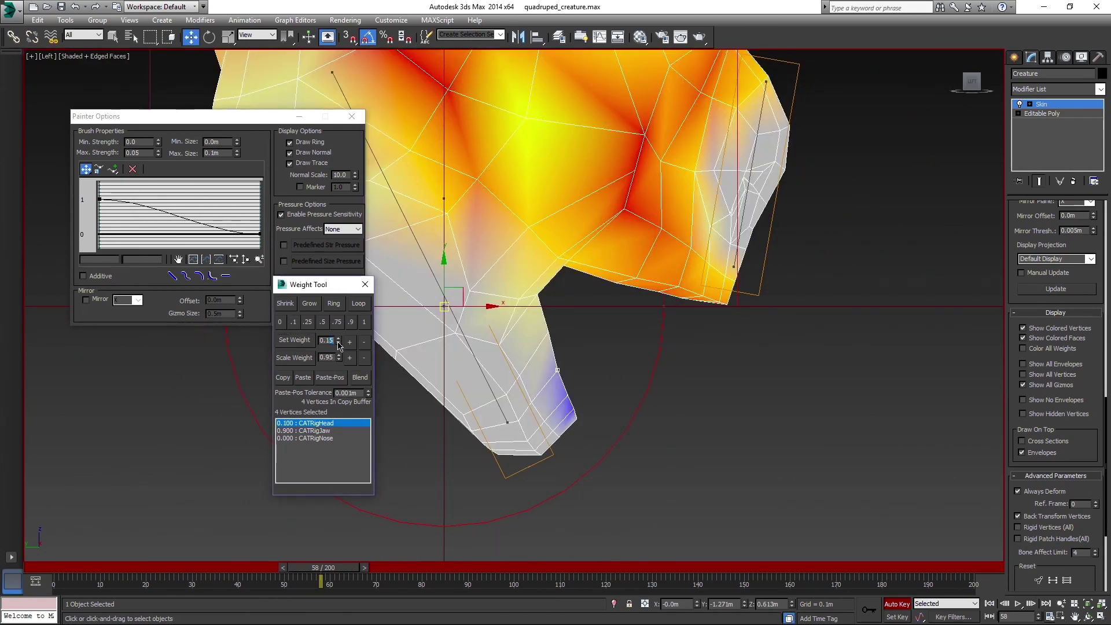
pyautogui.click(339, 343)
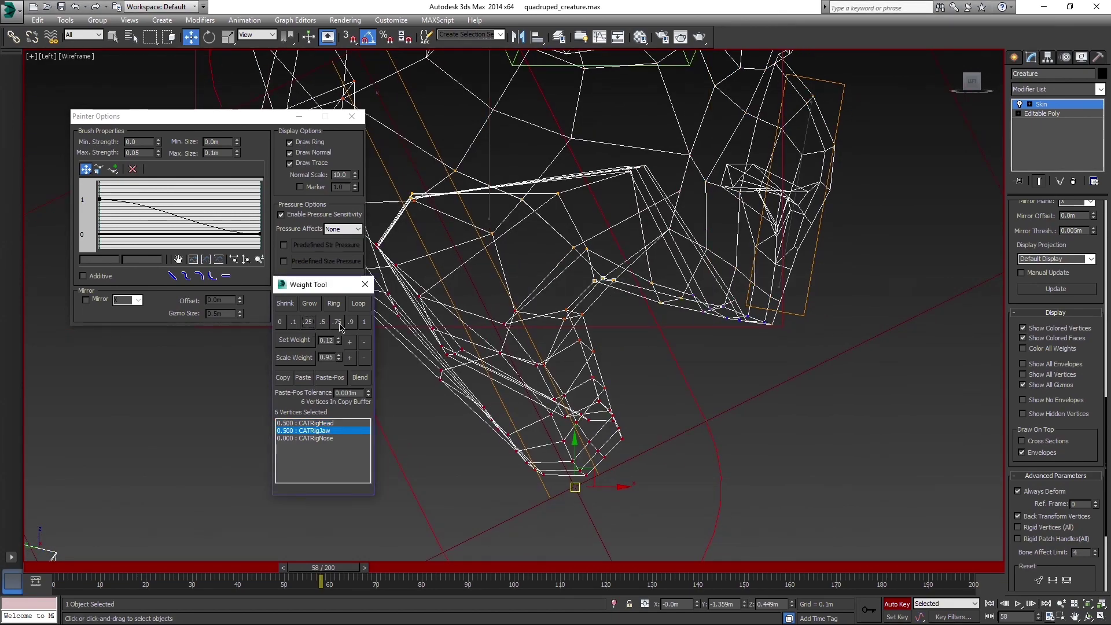
pyautogui.press('F3')
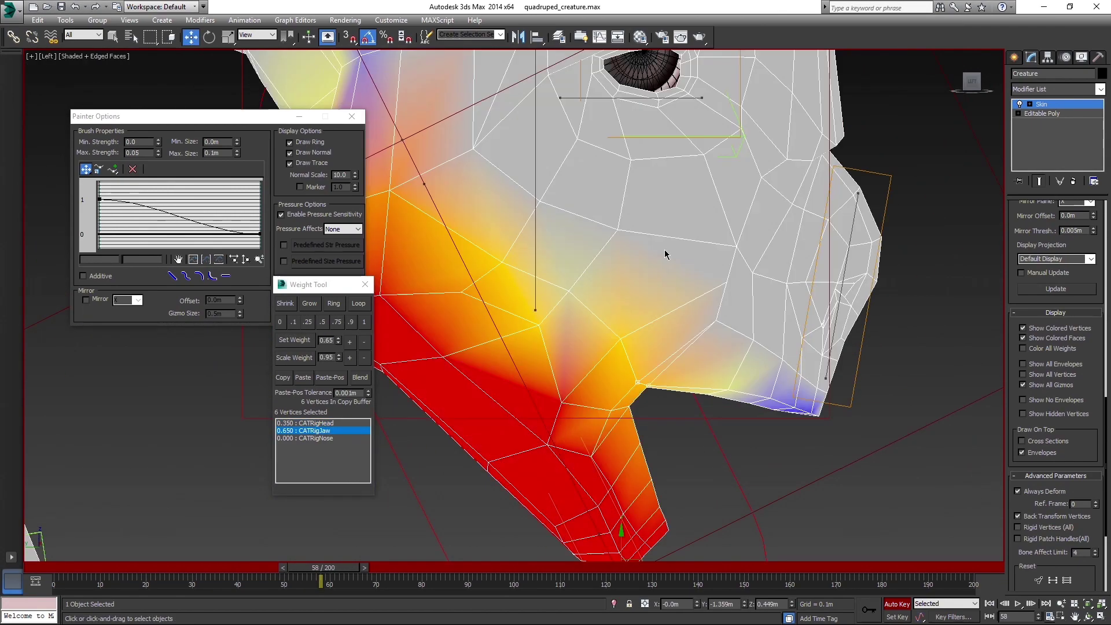
pyautogui.press('F3')
# Set CATRigJaw's weight to 0.35 on nine vertices along the inner mouth and to 0.75 on two vertices below them
pyautogui.click(308, 322)
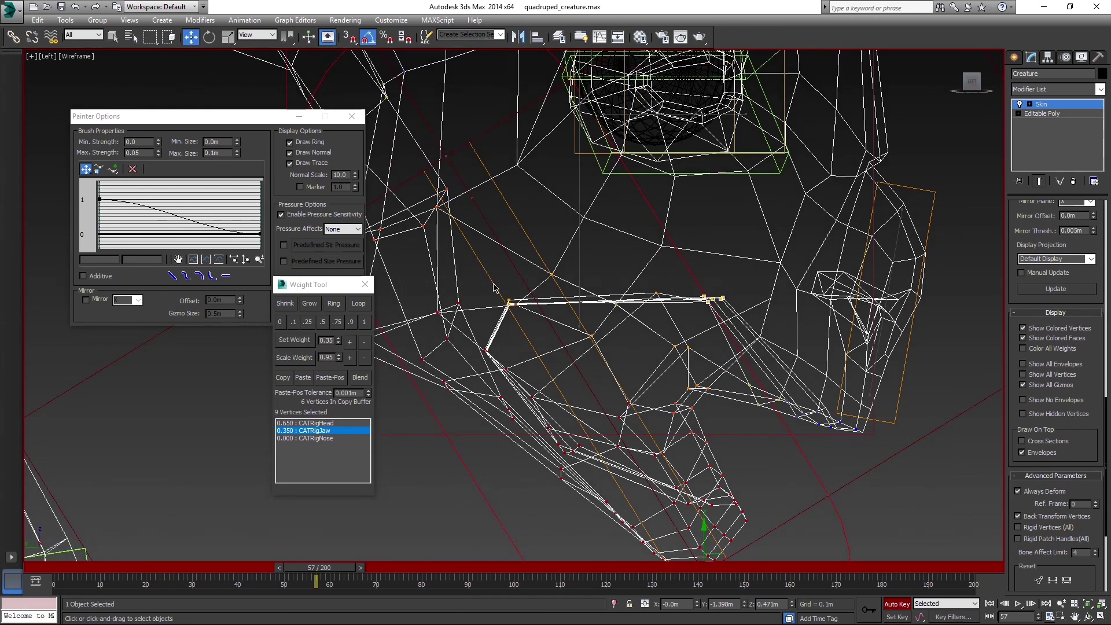
pyautogui.click(337, 323)
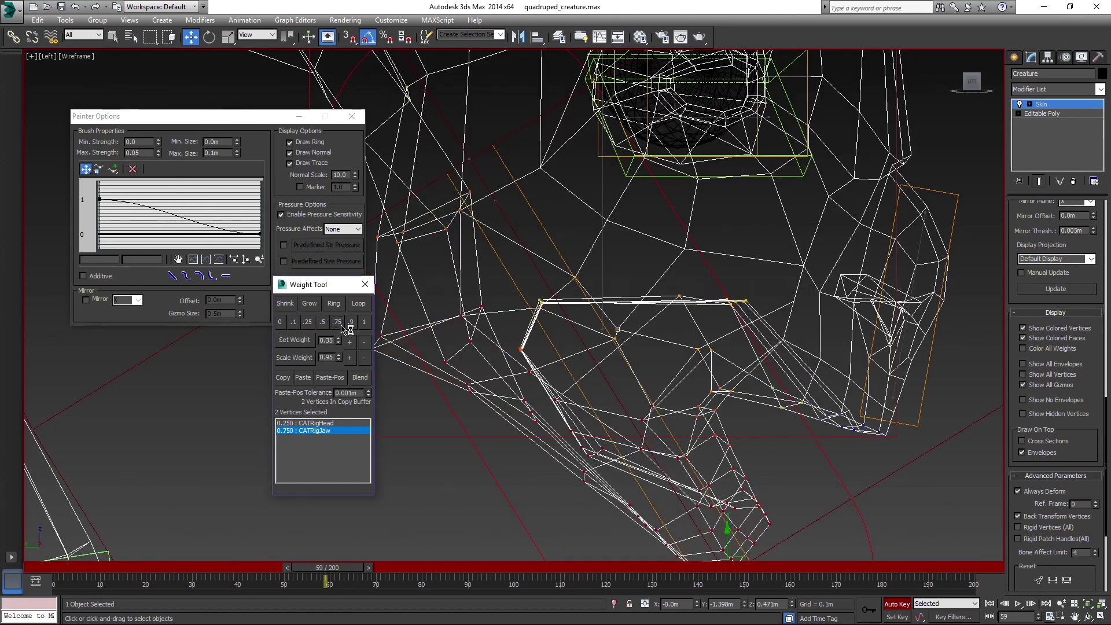
pyautogui.click(335, 424)
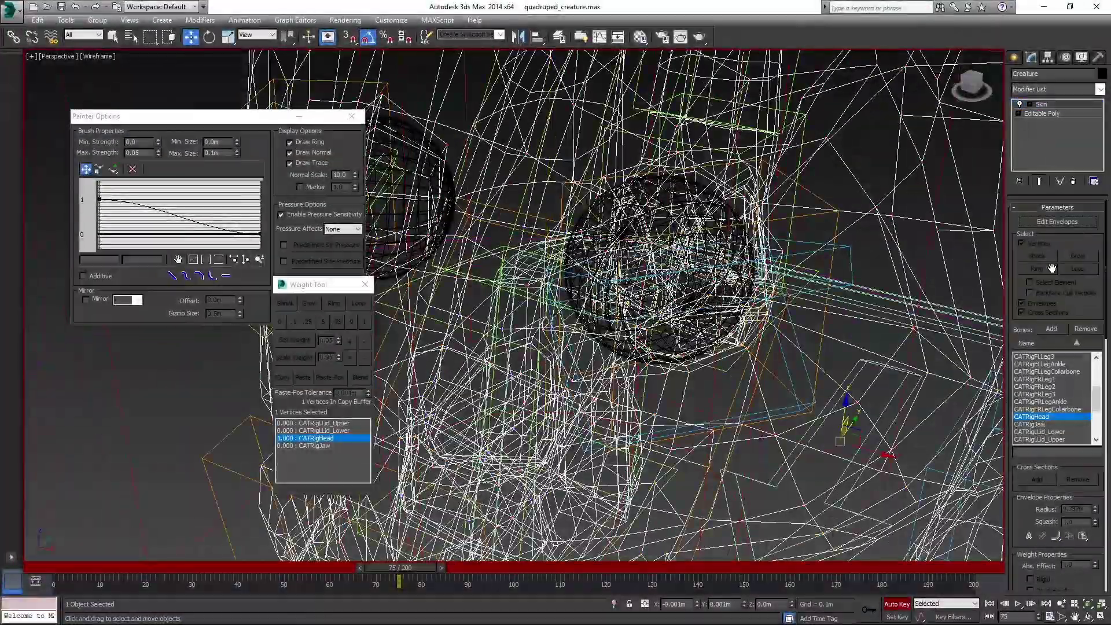
# Add the CATRigLEye bone to the skin and check the area around the left eye near frame 76
pyautogui.click(1052, 328)
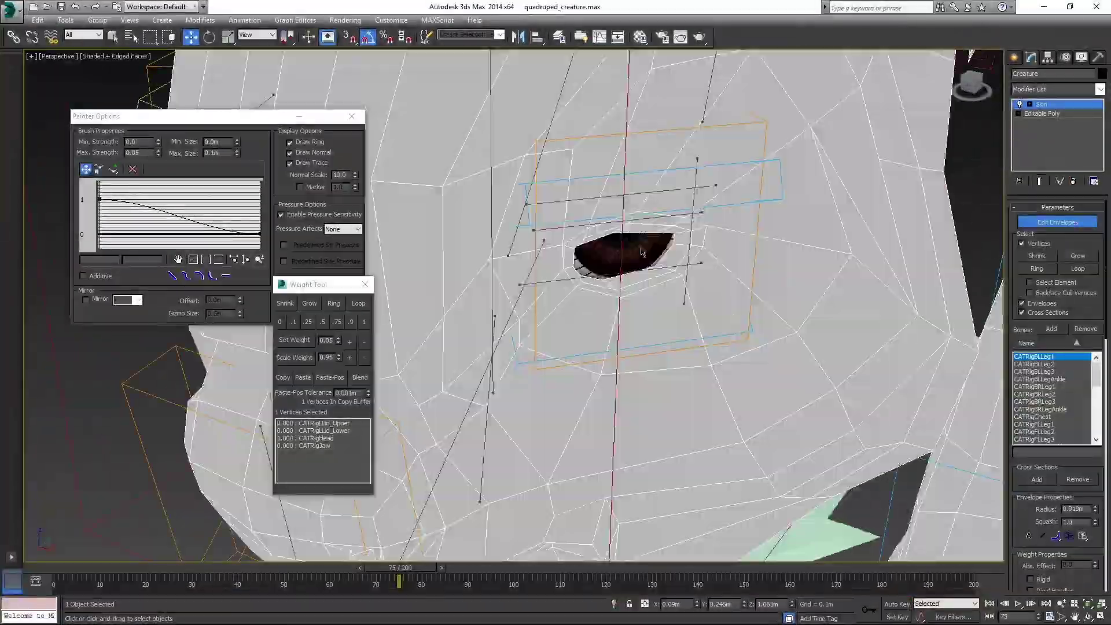
pyautogui.moveTo(1097, 394); pyautogui.dragTo(1097, 418)
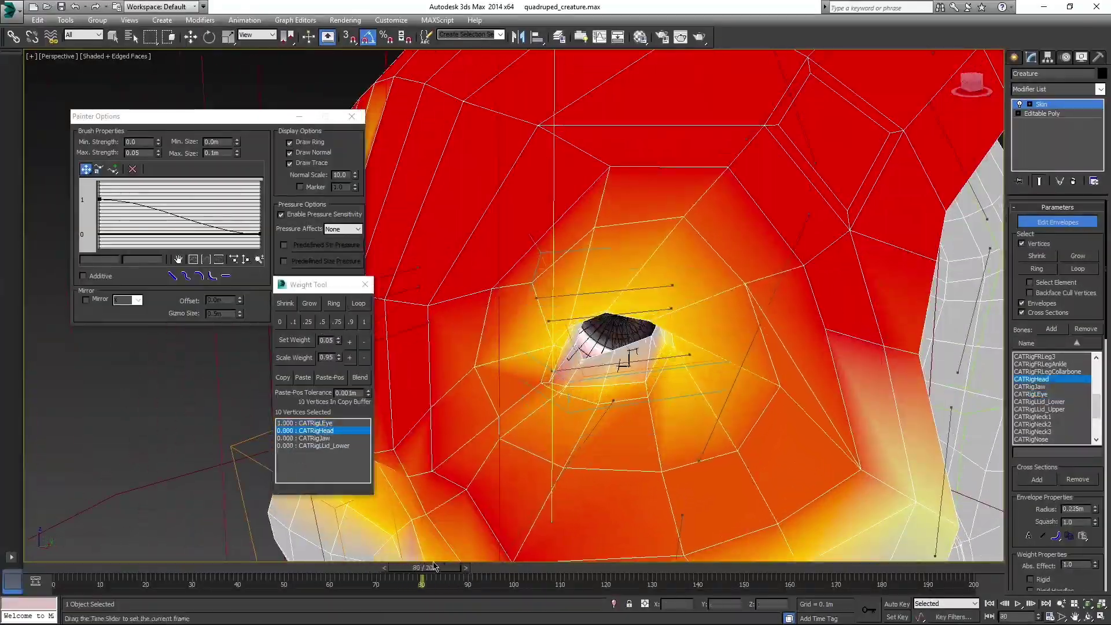
pyautogui.moveTo(429, 567); pyautogui.dragTo(392, 569)
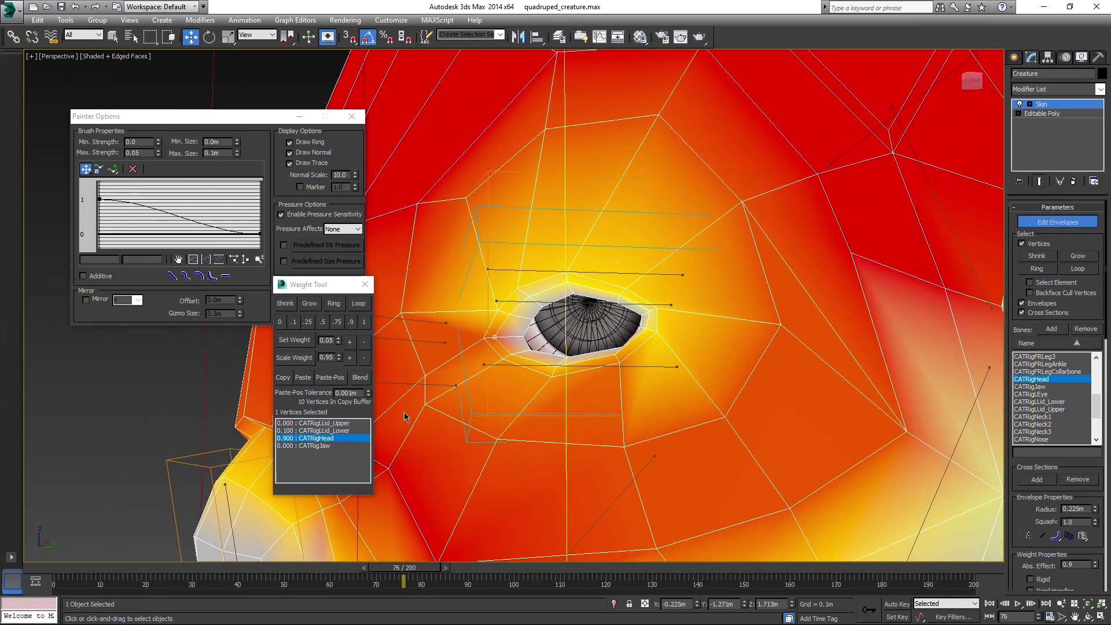
# Check the influence of CATRigHead and the left eyelid bones on the upper eyelid's edge vertex while scrubbing the animation
pyautogui.moveTo(543, 360); pyautogui.dragTo(558, 385, button='middle')
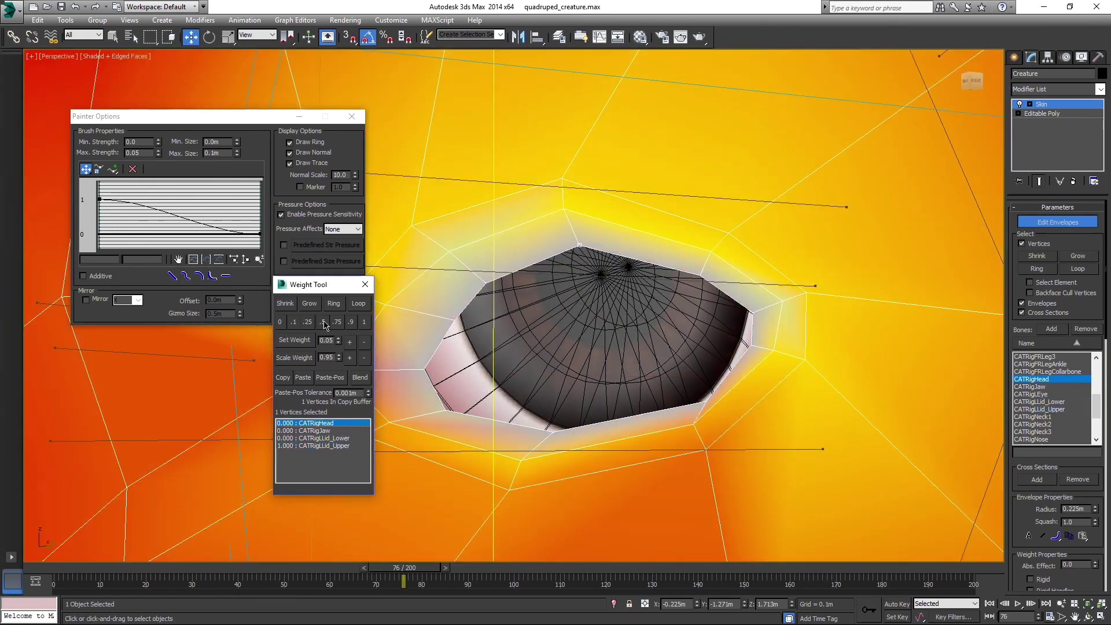
pyautogui.click(338, 439)
pyautogui.click(313, 423)
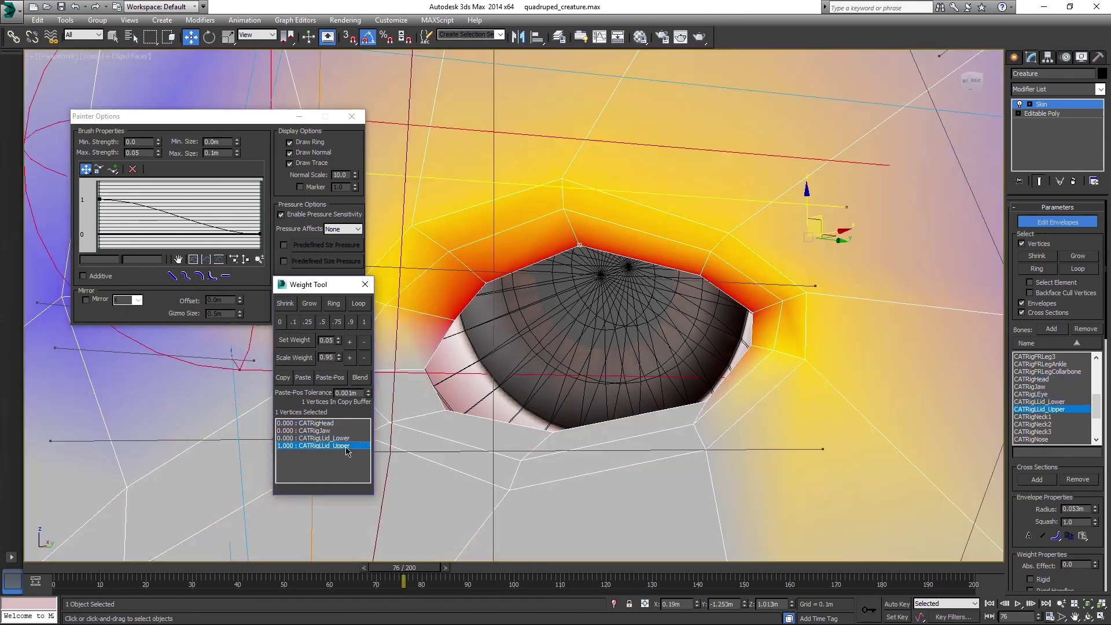
pyautogui.moveTo(403, 573); pyautogui.dragTo(375, 573)
# At frame 95, set CATRigHead's weight to 0 on the eye-corner vertex, leaving 0.5 each for CATRigLLid_Upper and CATRigLLid_Lower
pyautogui.moveTo(205, 564); pyautogui.dragTo(491, 567)
pyautogui.click(346, 432)
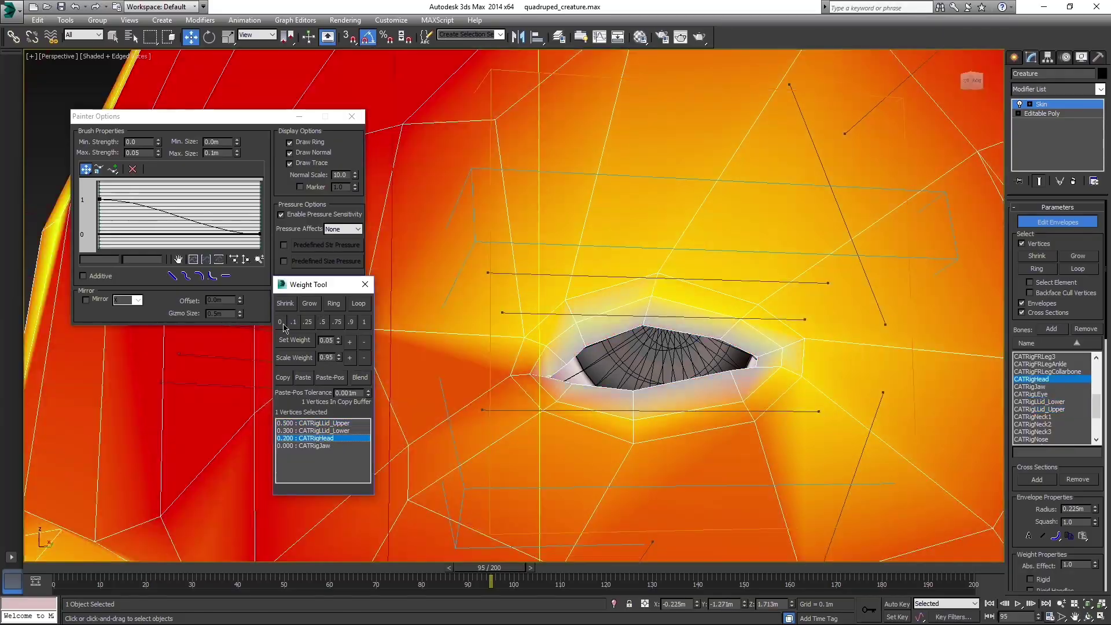
pyautogui.click(281, 323)
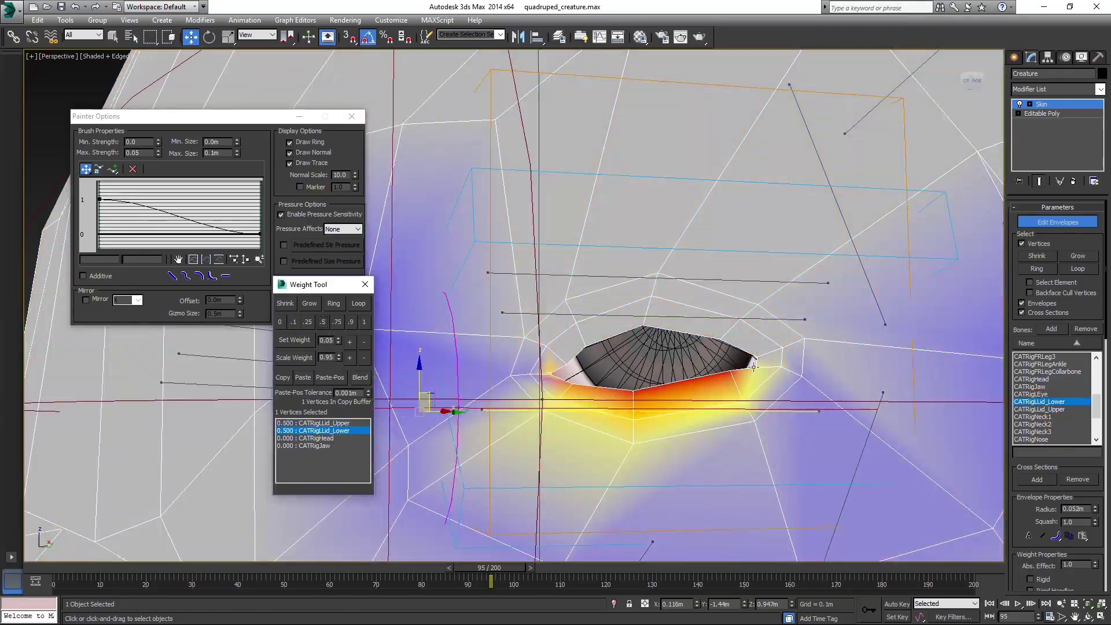
pyautogui.moveTo(501, 568); pyautogui.dragTo(497, 568)
pyautogui.press('w')
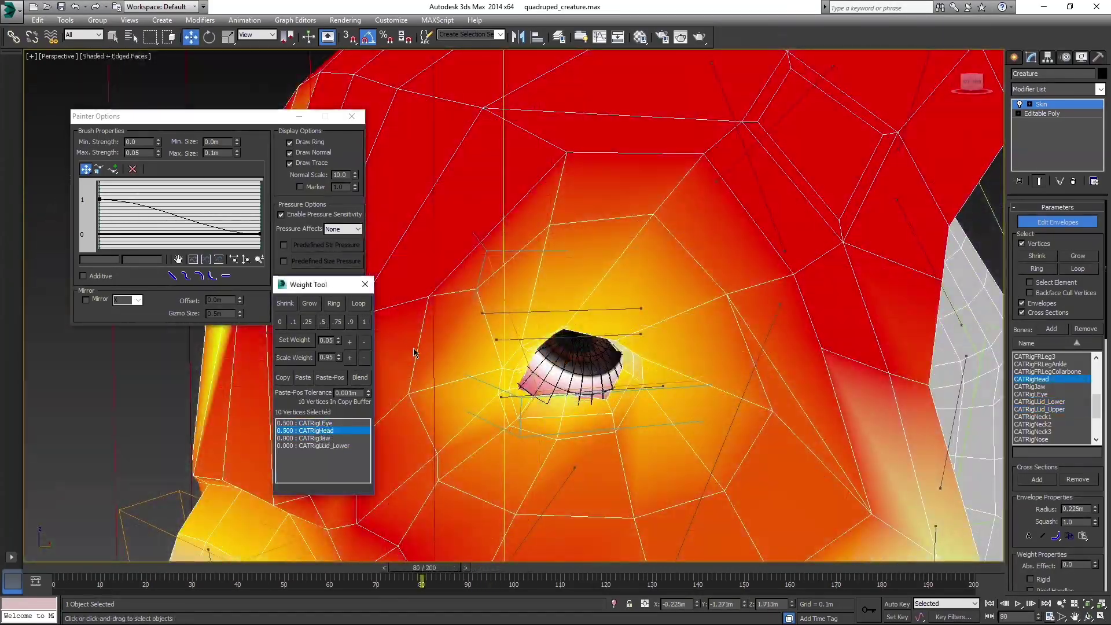
# Scrub through the eye animation and check CATRigLLid_Lower's influence on the eye-corner vertex at frame 85
pyautogui.moveTo(449, 568); pyautogui.dragTo(425, 564)
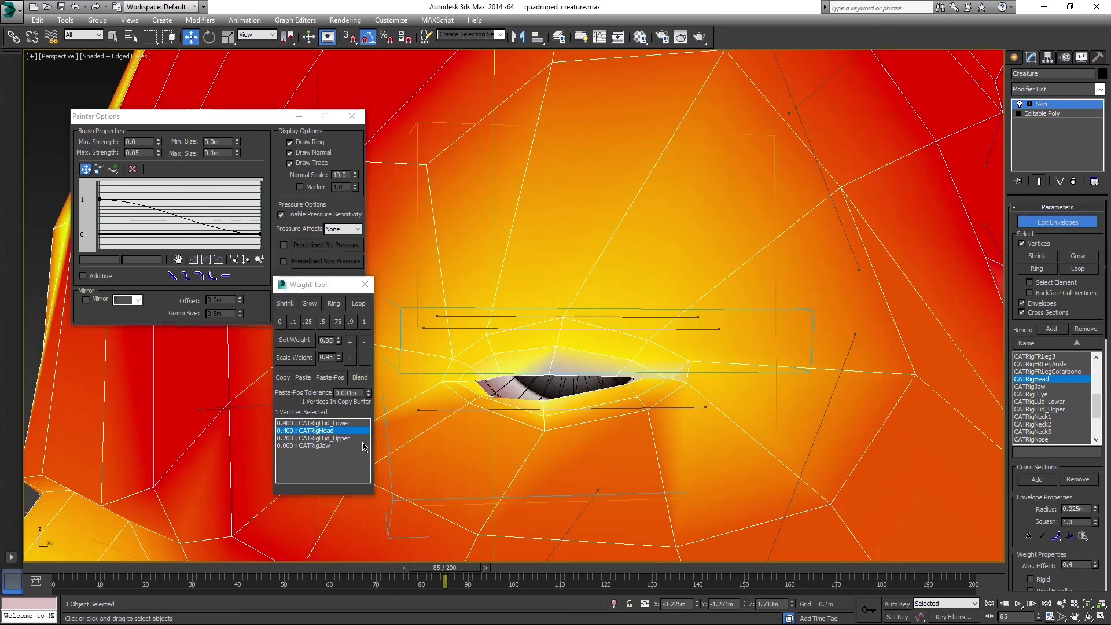
pyautogui.click(360, 423)
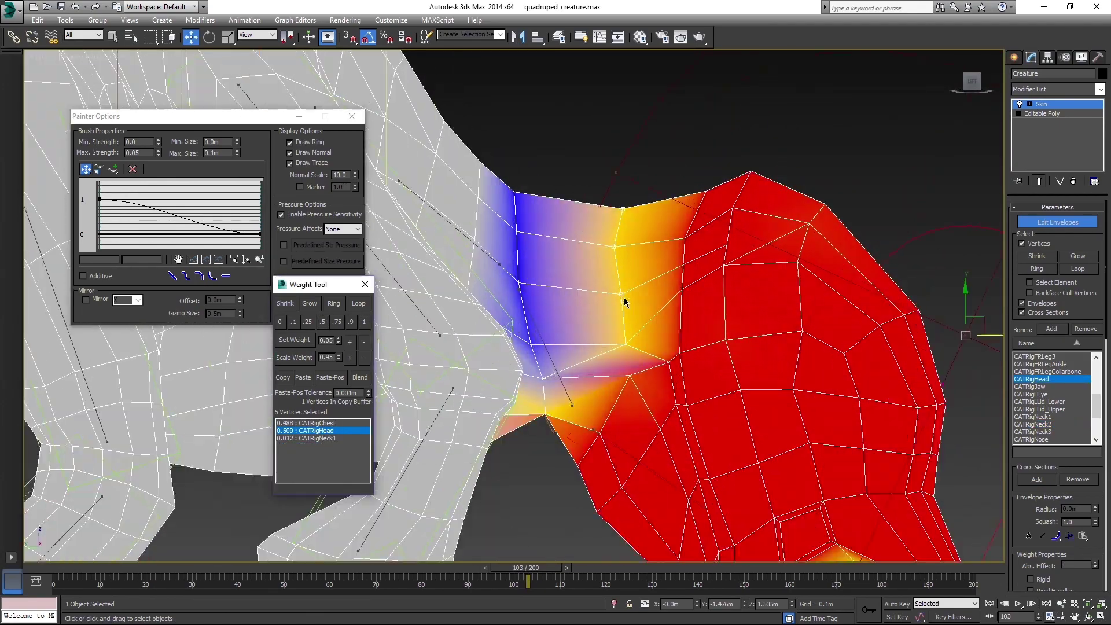
# Inspect the CATRigChest and CATRigHead influence on the neck vertices and scrub the timeline to check the neck's deformation
pyautogui.click(317, 425)
pyautogui.click(341, 431)
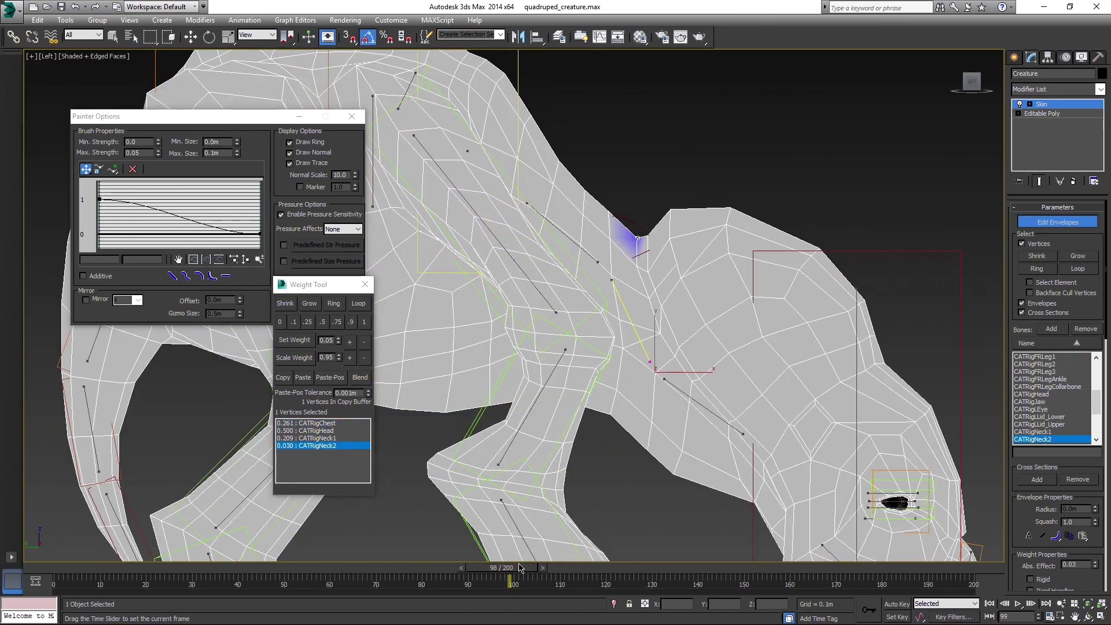
pyautogui.moveTo(520, 568); pyautogui.dragTo(306, 566)
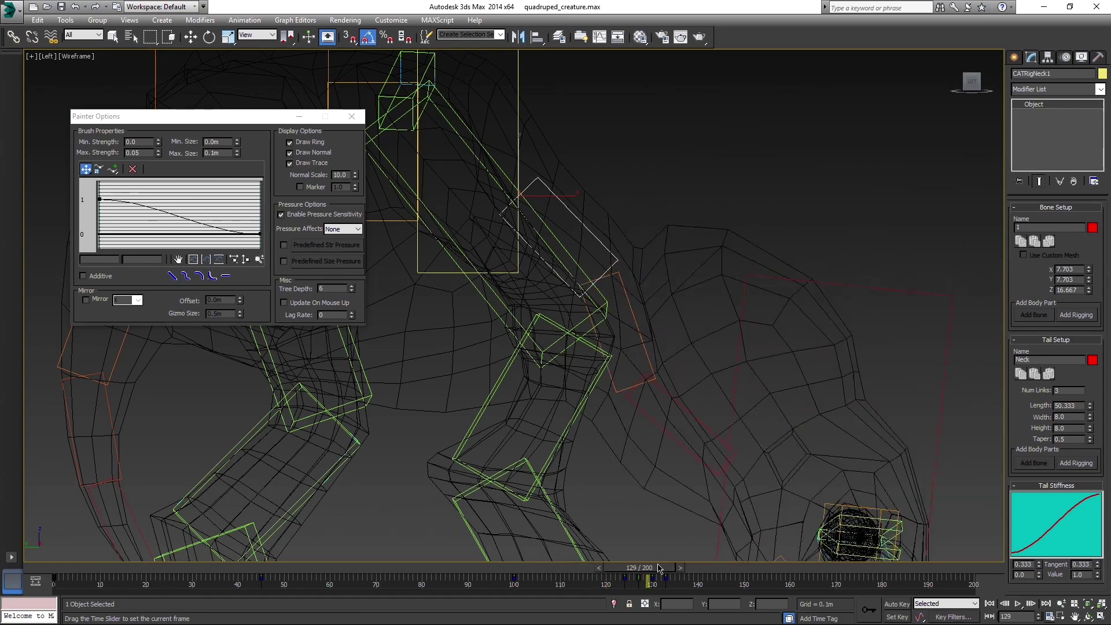
# Check the CATRigNeck1 pose just past frame 129 and switch the view from wireframe to shaded
pyautogui.moveTo(660, 569); pyautogui.dragTo(666, 569)
pyautogui.press('F3')
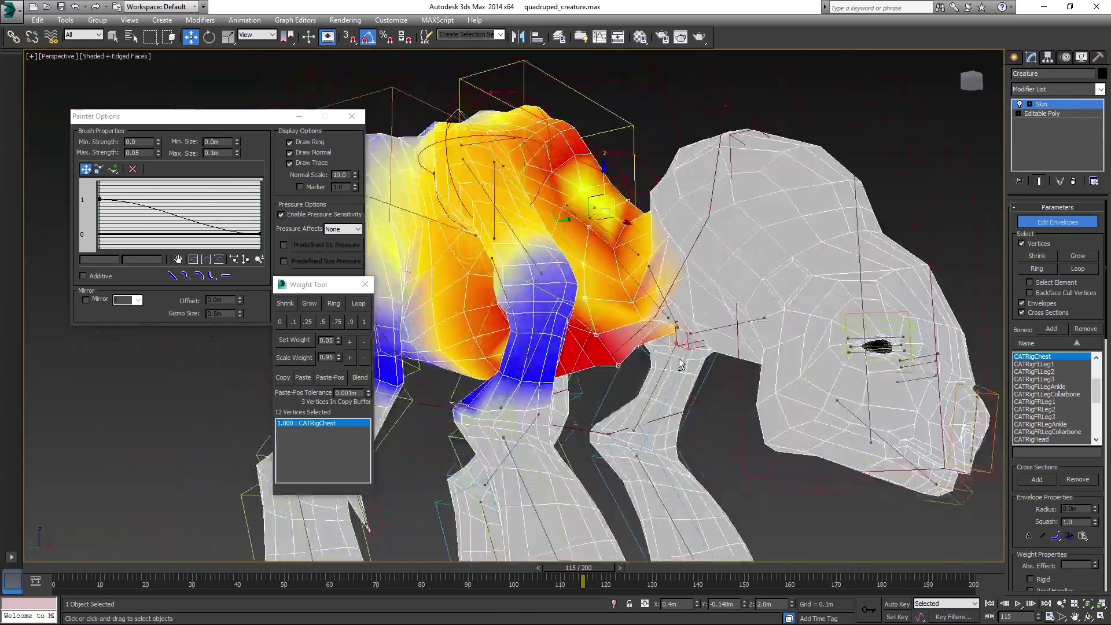
# Reweight the vertices at the neck base between CATRigChest, CATRigNeck1 and CATRigNeck2, removing CATRigHead's influence and checking the bend around frames 121 to 131
pyautogui.click(364, 322)
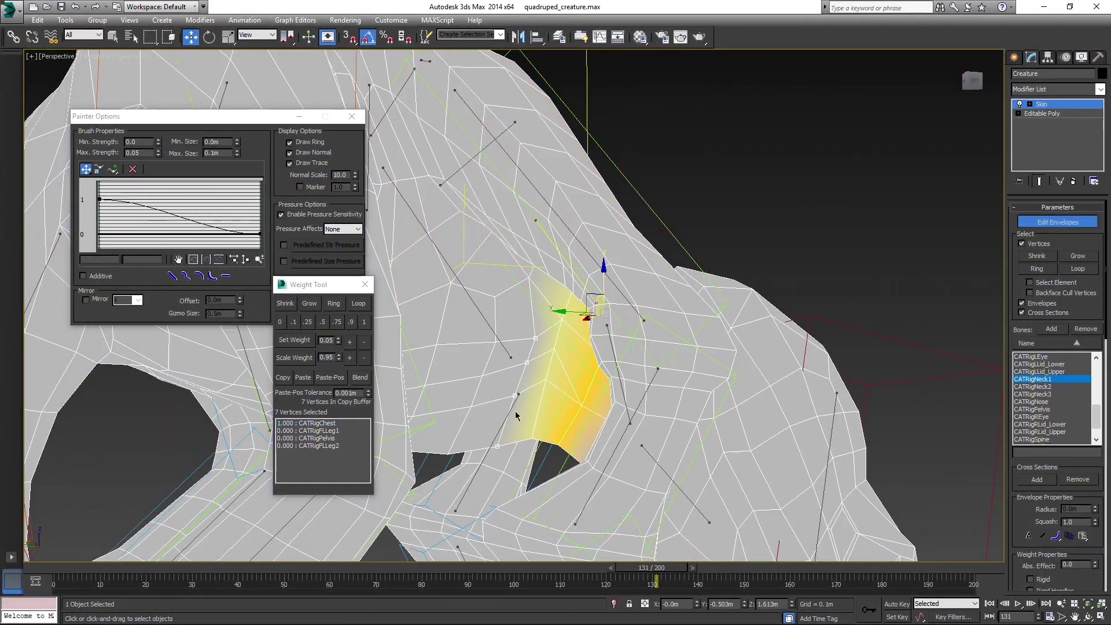
pyautogui.moveTo(660, 570); pyautogui.dragTo(657, 573)
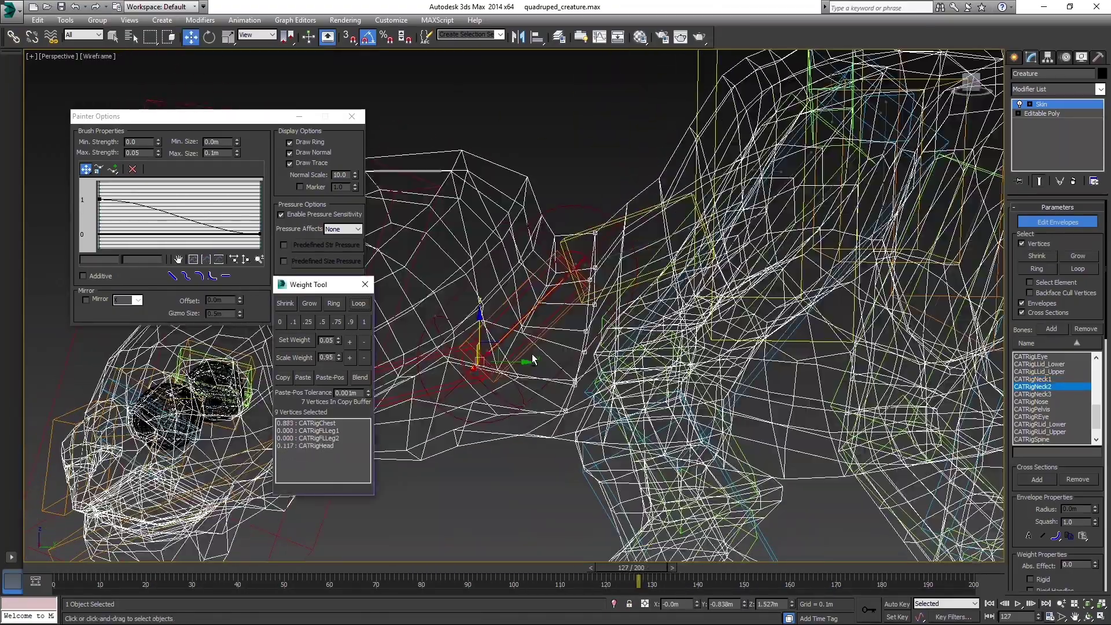
pyautogui.click(336, 423)
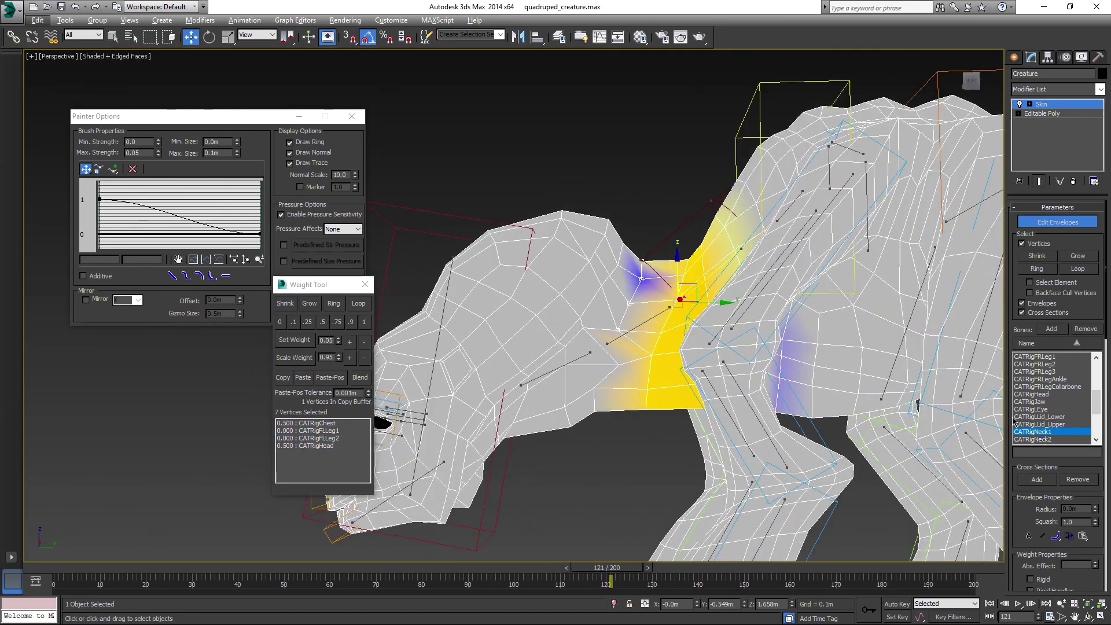
pyautogui.click(1042, 431)
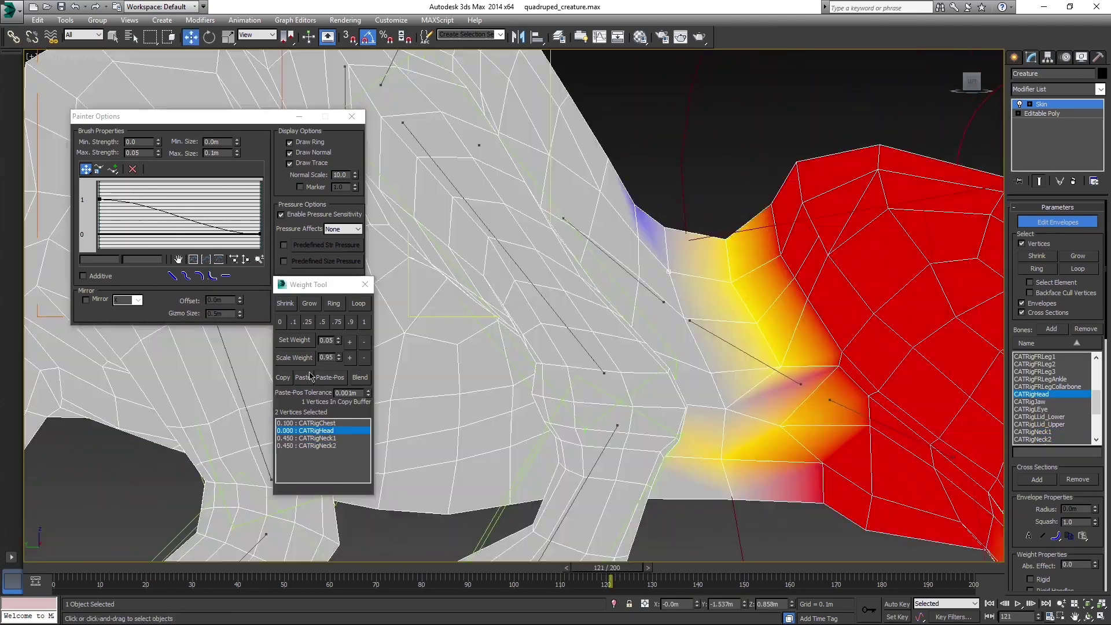
pyautogui.click(343, 438)
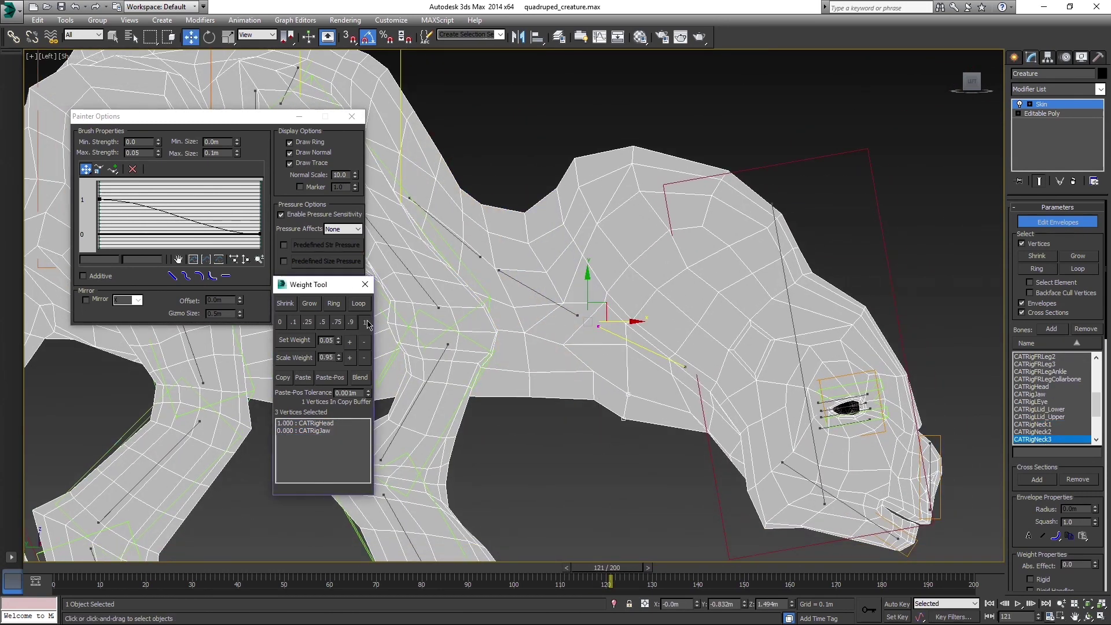
# Set CATRigNeck3's weight to 1 on the throat vertices, blend the adjoining vertices with CATRigNeck2, and copy the vertex weights at frame 121
pyautogui.click(365, 323)
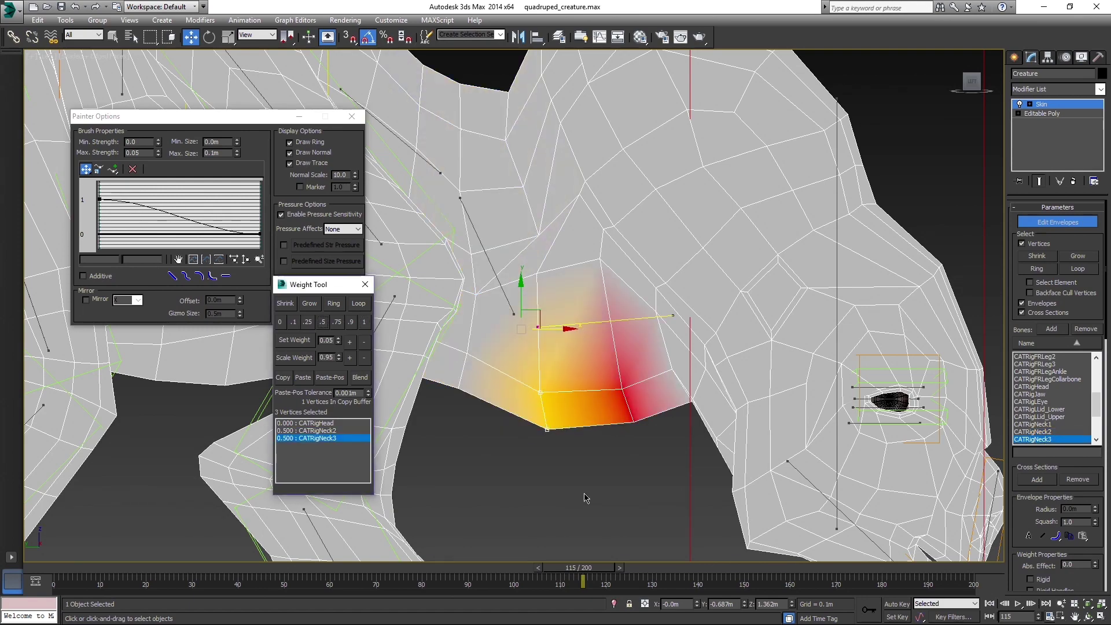
pyautogui.moveTo(593, 568); pyautogui.dragTo(621, 569)
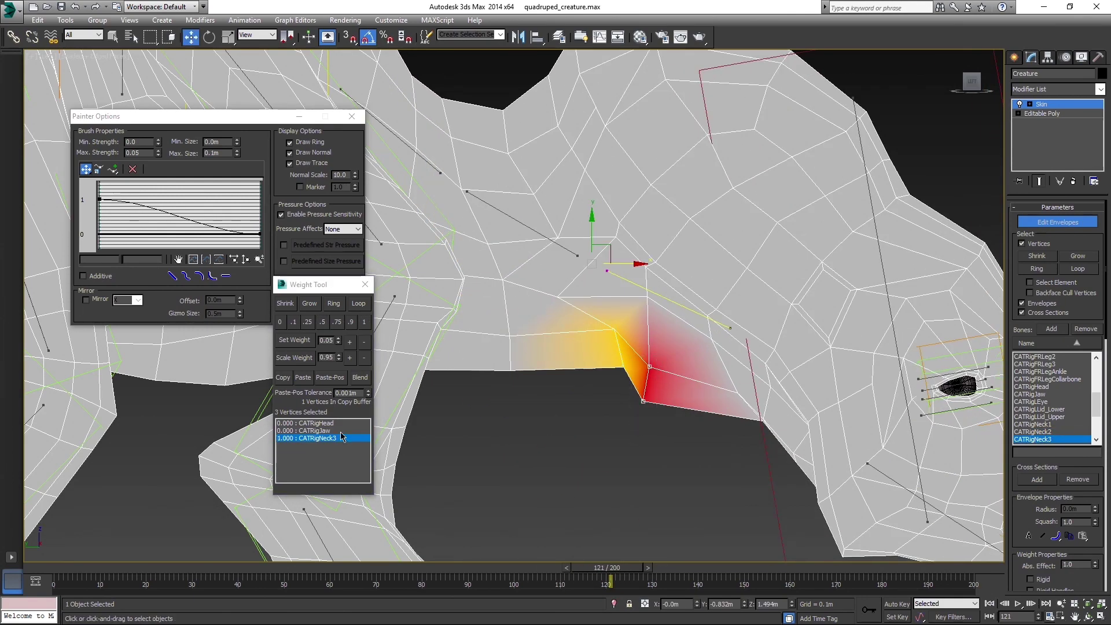
pyautogui.click(294, 323)
pyautogui.click(282, 377)
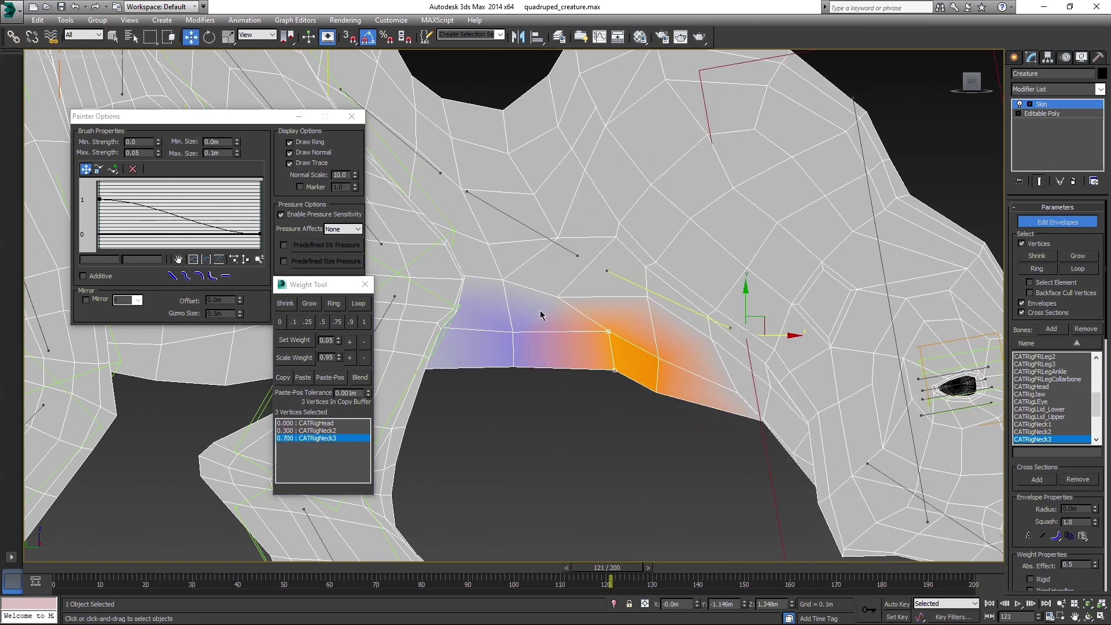
pyautogui.click(1055, 433)
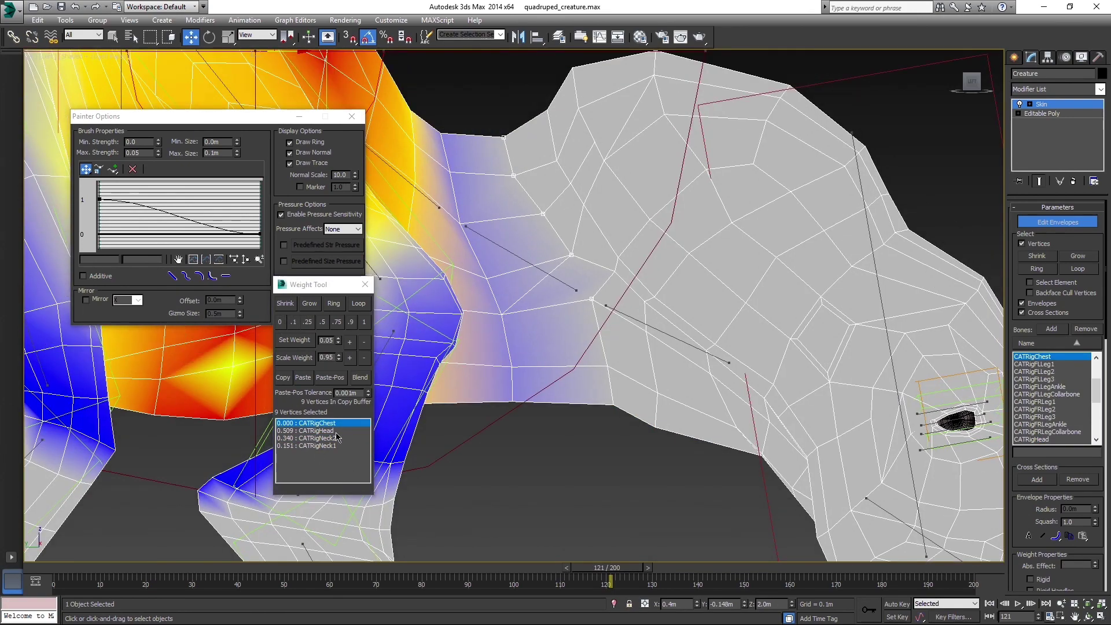
# Scrub the timeline between about frames 103 and 130 to check how the neck and throat vertices deform near CATRigHead
pyautogui.moveTo(579, 560); pyautogui.dragTo(566, 560)
pyautogui.press('w')
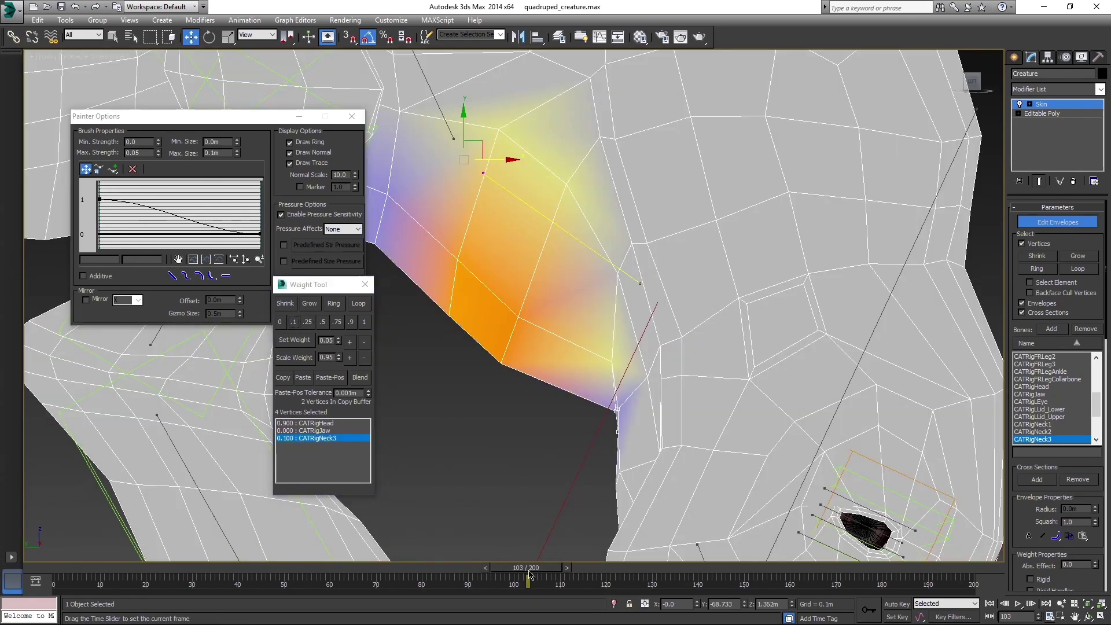
pyautogui.moveTo(529, 573); pyautogui.dragTo(603, 570)
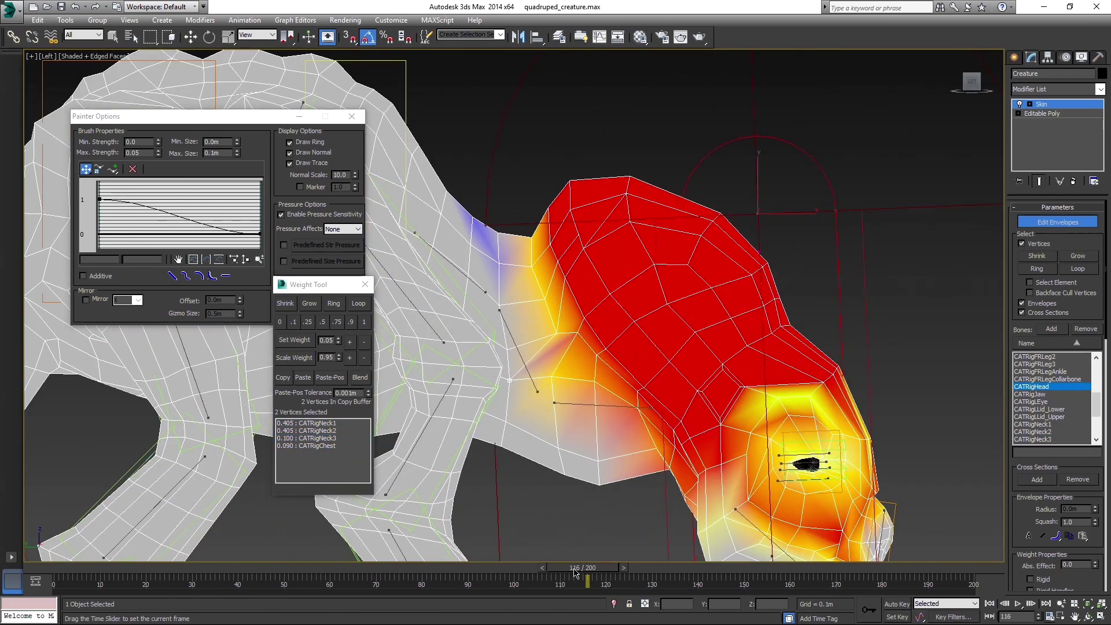
pyautogui.moveTo(575, 572); pyautogui.dragTo(561, 567)
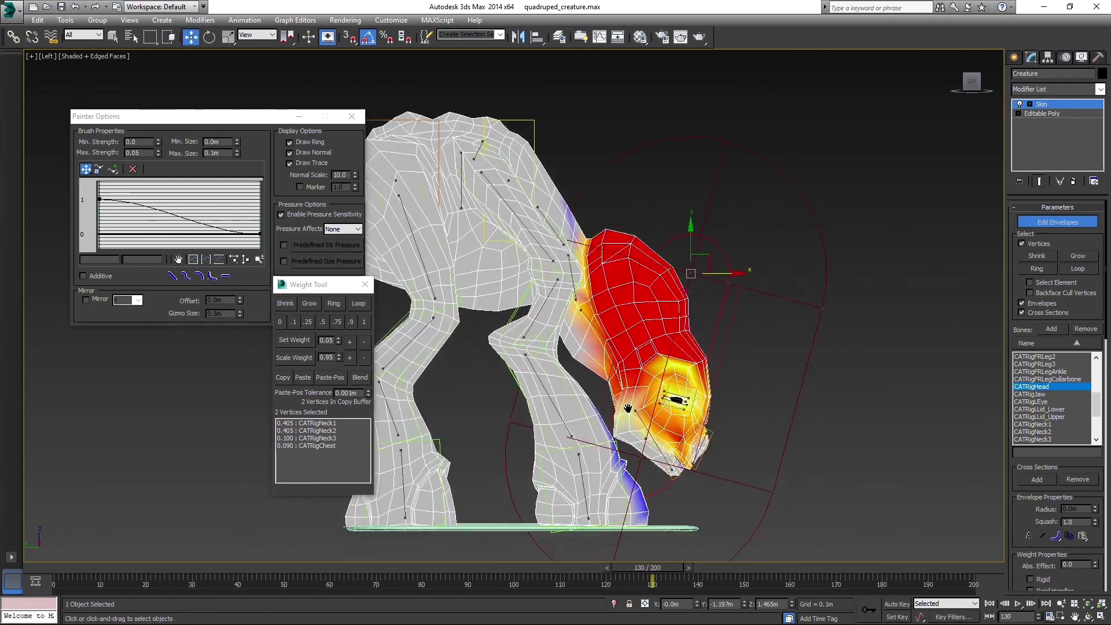
# Select CATRigHead and add an absolute animation layer to the CAT rig at frame 130
pyautogui.click(721, 347)
pyautogui.click(1066, 57)
pyautogui.click(1021, 297)
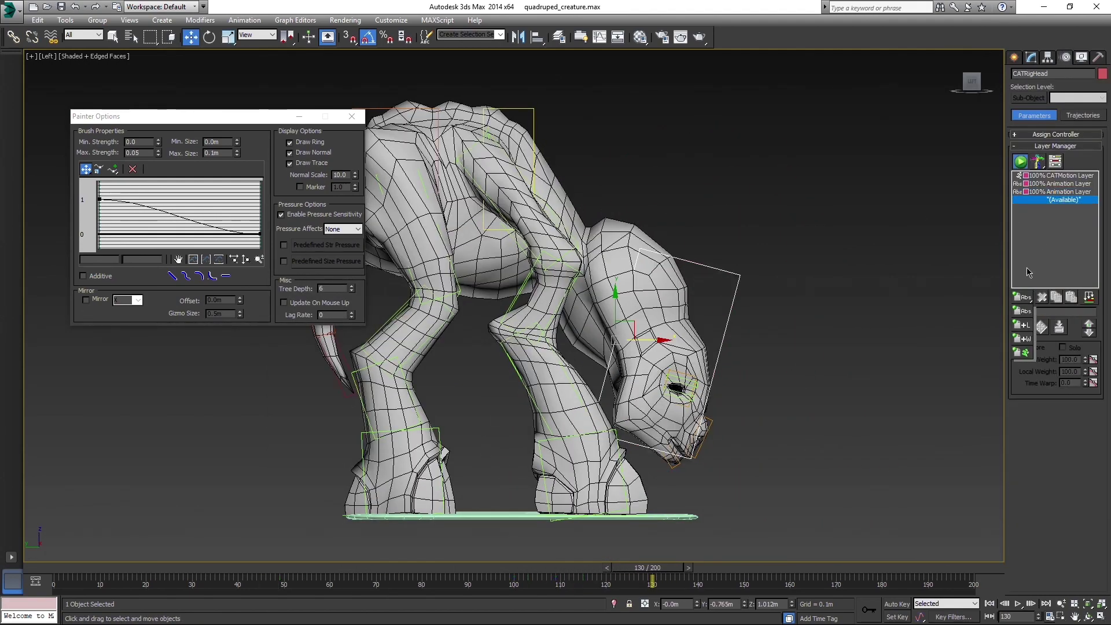
pyautogui.click(456, 174)
pyautogui.moveTo(456, 173); pyautogui.dragTo(494, 194)
pyautogui.hotkey('ctrl', 'z')
pyautogui.hotkey('ctrl', 'z')
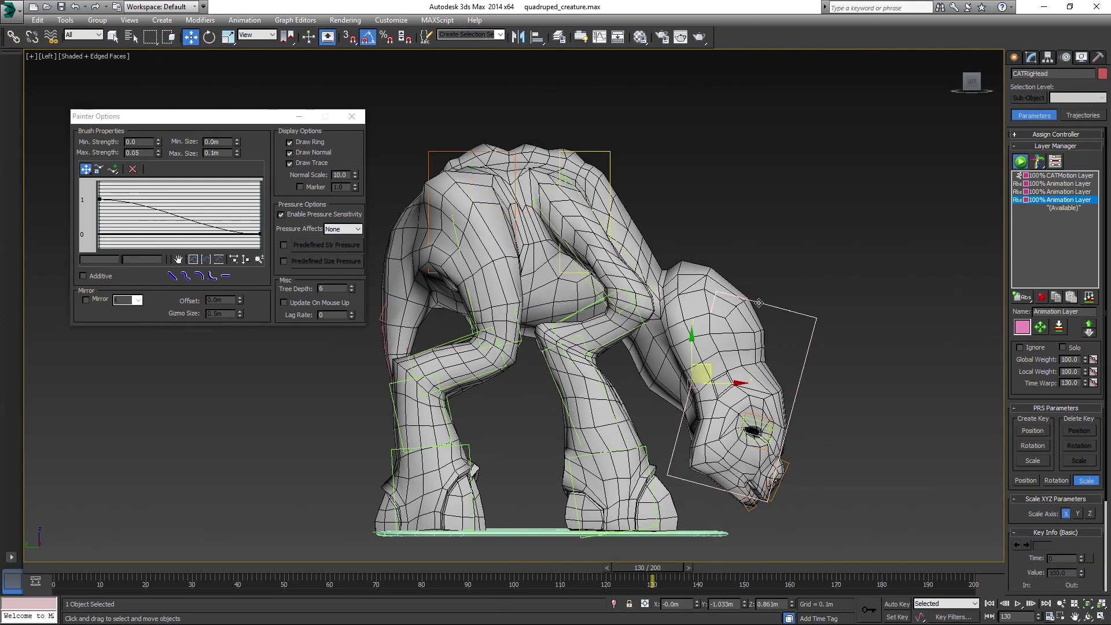
# Show the rig in wireframe, select CATRigChest and rotate the rig's bones into a test pose at frame 130
pyautogui.press('F3')
pyautogui.click(612, 190)
pyautogui.press('e')
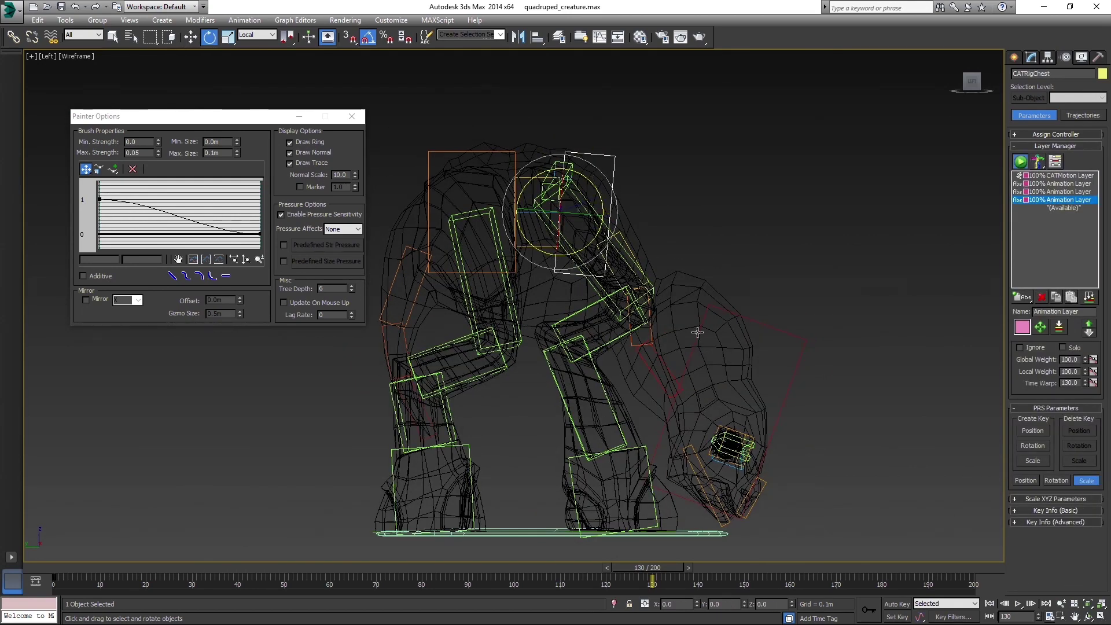
pyautogui.click(661, 347)
pyautogui.click(484, 188)
pyautogui.moveTo(484, 189); pyautogui.dragTo(514, 191)
# Show the creature shaded in perspective, inspect its deformation from the other side and return the animation to frame 0
pyautogui.press('F3')
pyautogui.press('w')
pyautogui.press('p')
pyautogui.keyDown('alt'); pyautogui.moveTo(814, 342); pyautogui.dragTo(579, 324, button='middle'); pyautogui.keyUp('alt')
pyautogui.press(',')
pyautogui.press(',')
pyautogui.press(',')
pyautogui.press(',')
pyautogui.press(',')
pyautogui.press(',')
pyautogui.press(',')
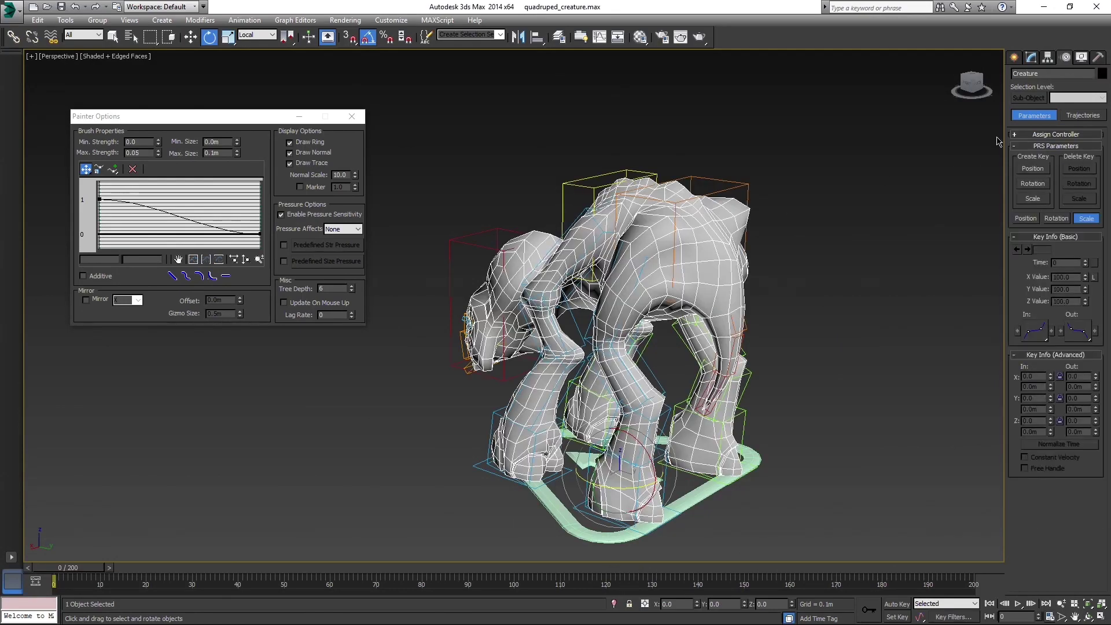
pyautogui.click(1057, 222)
pyautogui.keyDown('alt'); pyautogui.moveTo(826, 317); pyautogui.dragTo(630, 317, button='middle'); pyautogui.keyUp('alt')
pyautogui.click(770, 303)
pyautogui.keyDown('alt'); pyautogui.moveTo(770, 303); pyautogui.dragTo(822, 326, button='middle'); pyautogui.keyUp('alt')
pyautogui.scroll(-5, 1019, 278)
pyautogui.scroll(-8, 1036, 277)
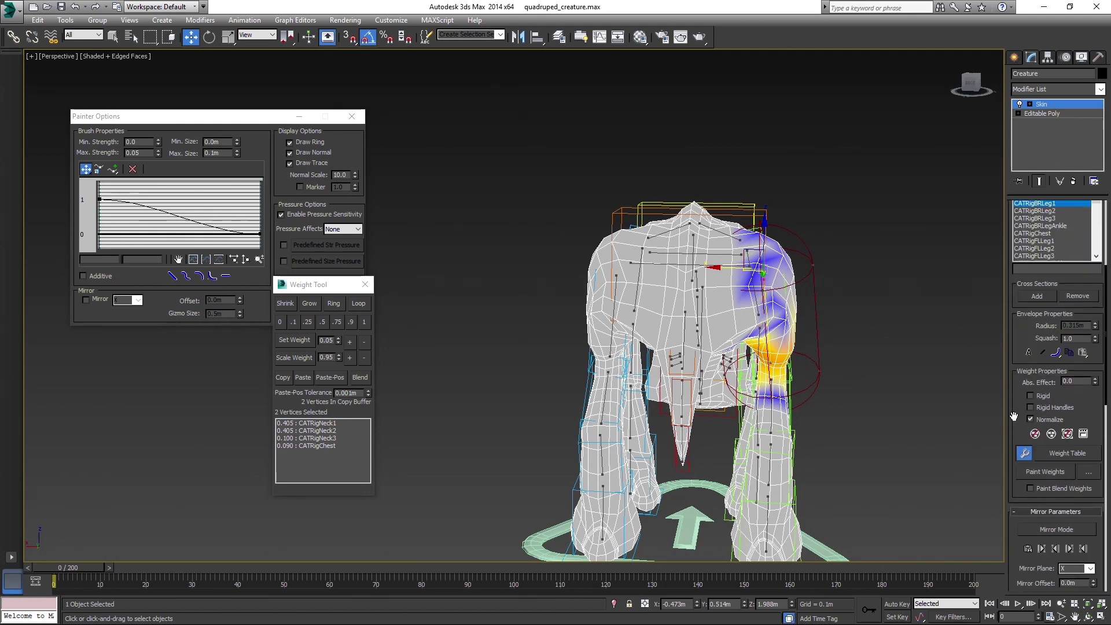
pyautogui.click(1042, 105)
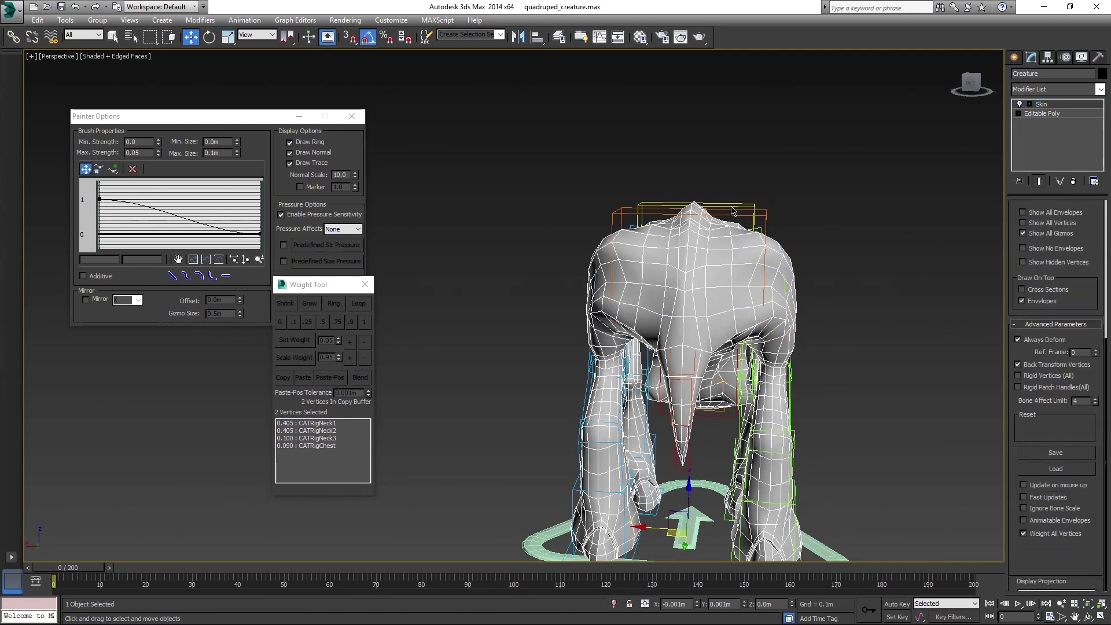
# Select CATRigChest and put the rig into setup mode with the new animation layer ignored
pyautogui.click(695, 214)
pyautogui.click(1081, 58)
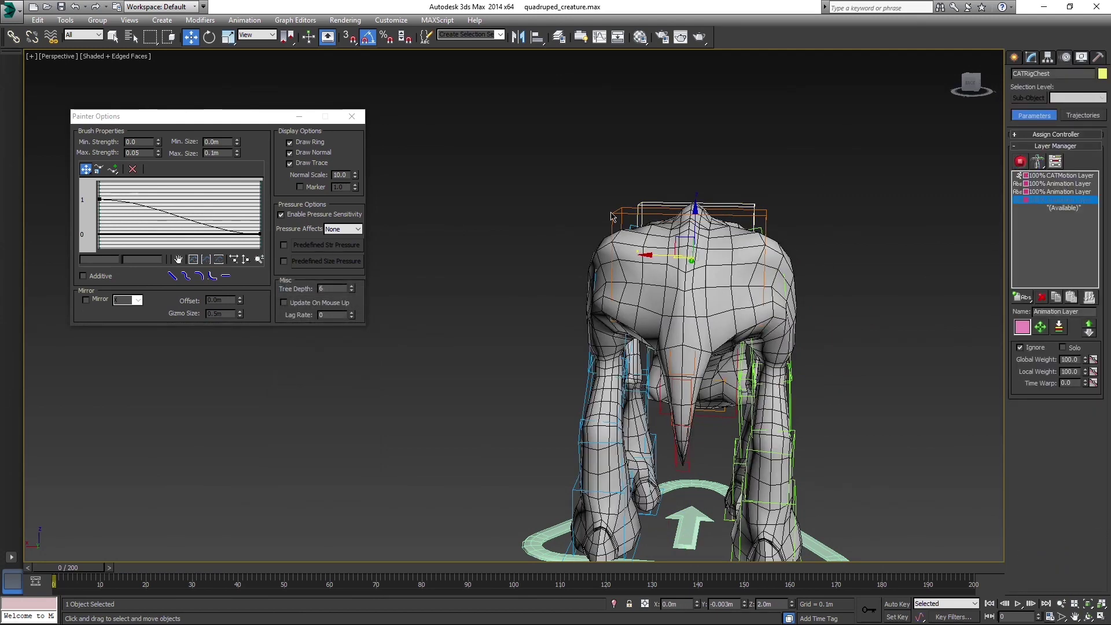
pyautogui.keyDown('alt'); pyautogui.moveTo(599, 222); pyautogui.dragTo(702, 305, button='middle'); pyautogui.keyUp('alt')
# Select the Creature mesh and enter envelope editing on its Skin modifier
pyautogui.click(702, 305)
pyautogui.click(1031, 57)
pyautogui.click(1042, 104)
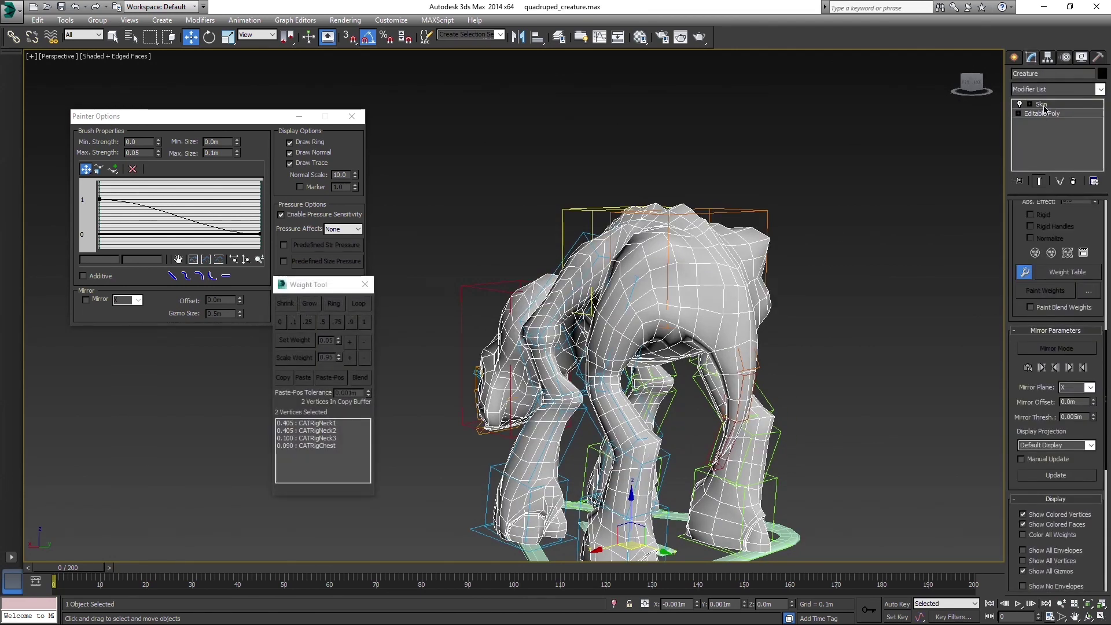
pyautogui.click(1044, 106)
pyautogui.keyDown('alt'); pyautogui.moveTo(826, 307); pyautogui.dragTo(784, 324, button='middle'); pyautogui.keyUp('alt')
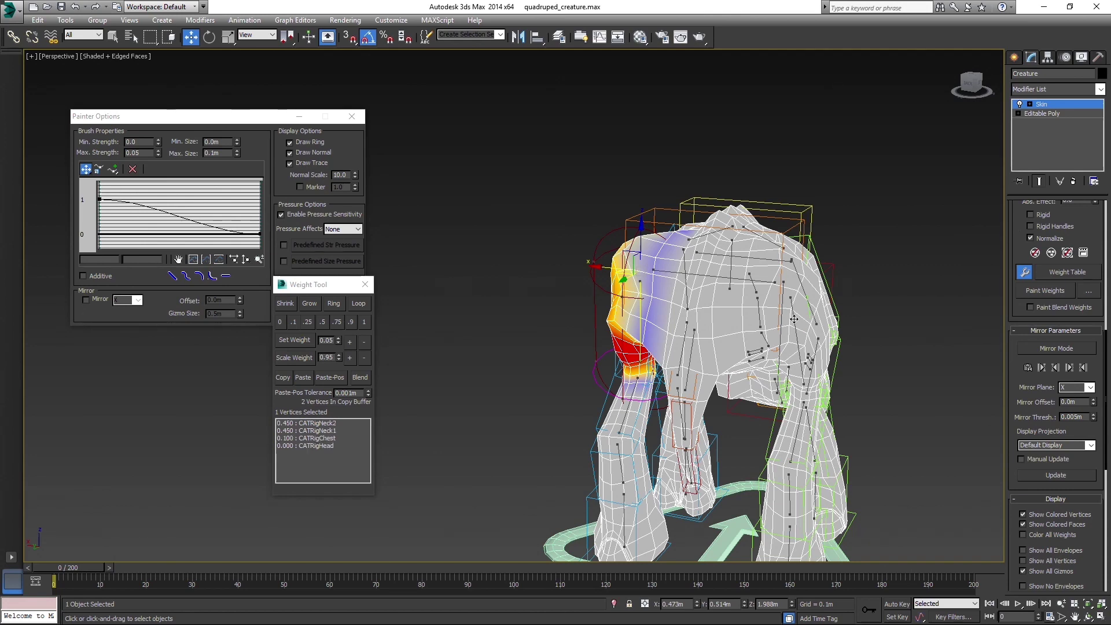
# Select the upper-leg bone of the opposite hind leg and turn on the Skin modifier's Mirror Mode
pyautogui.scroll(3, 1057, 270)
pyautogui.keyDown('alt'); pyautogui.moveTo(753, 347); pyautogui.dragTo(810, 324, button='middle'); pyautogui.keyUp('alt')
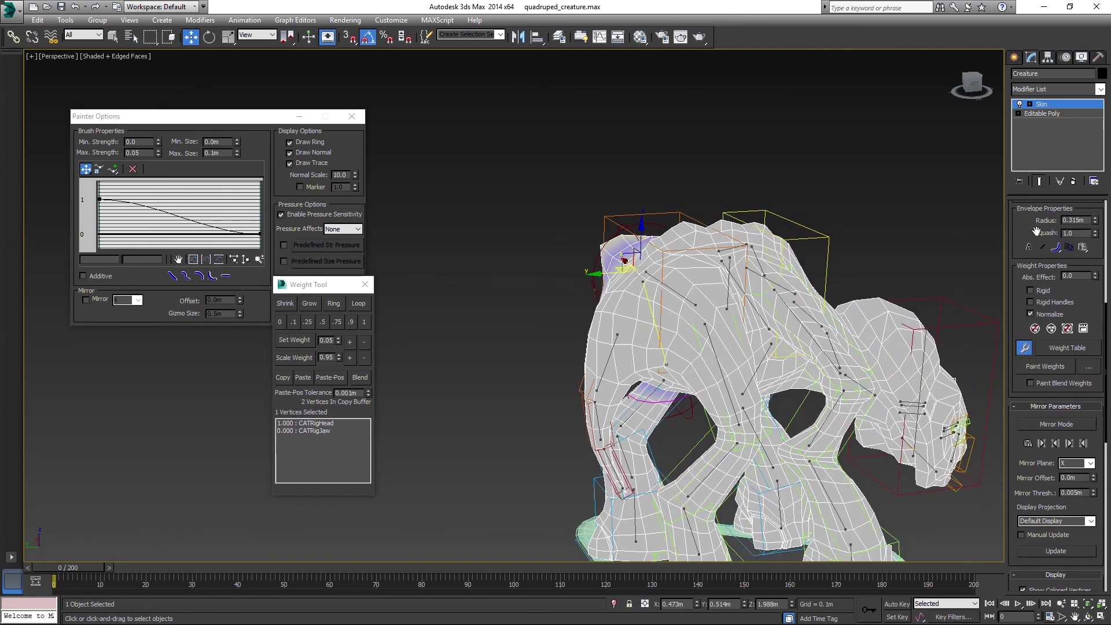
pyautogui.scroll(3, 1057, 269)
pyautogui.scroll(3, 1011, 214)
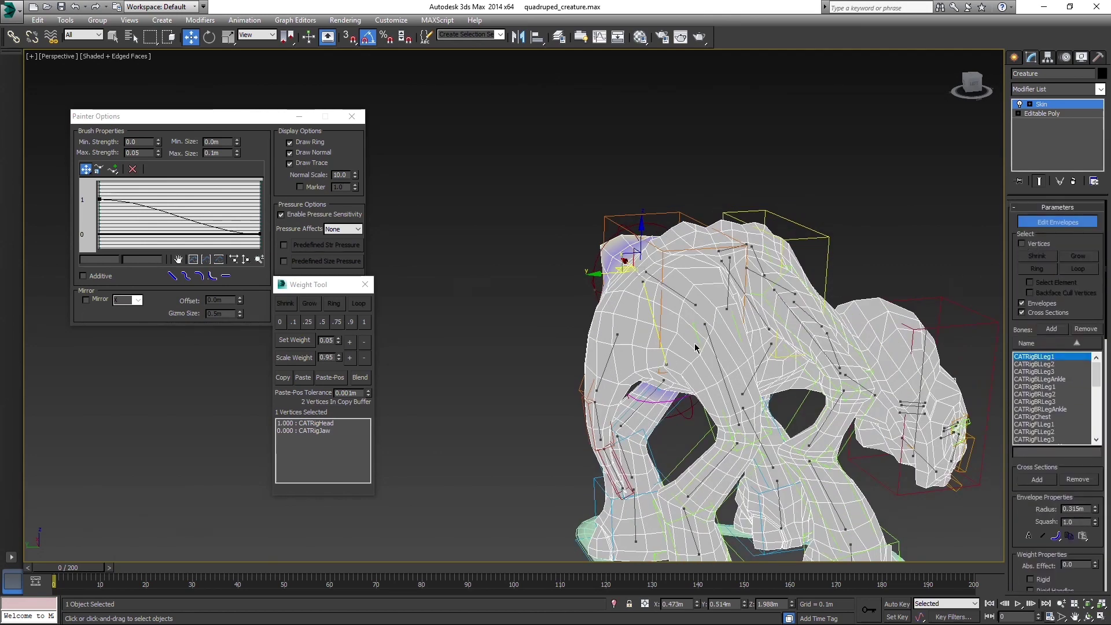
pyautogui.click(715, 346)
pyautogui.moveTo(1017, 509); pyautogui.dragTo(1030, 147)
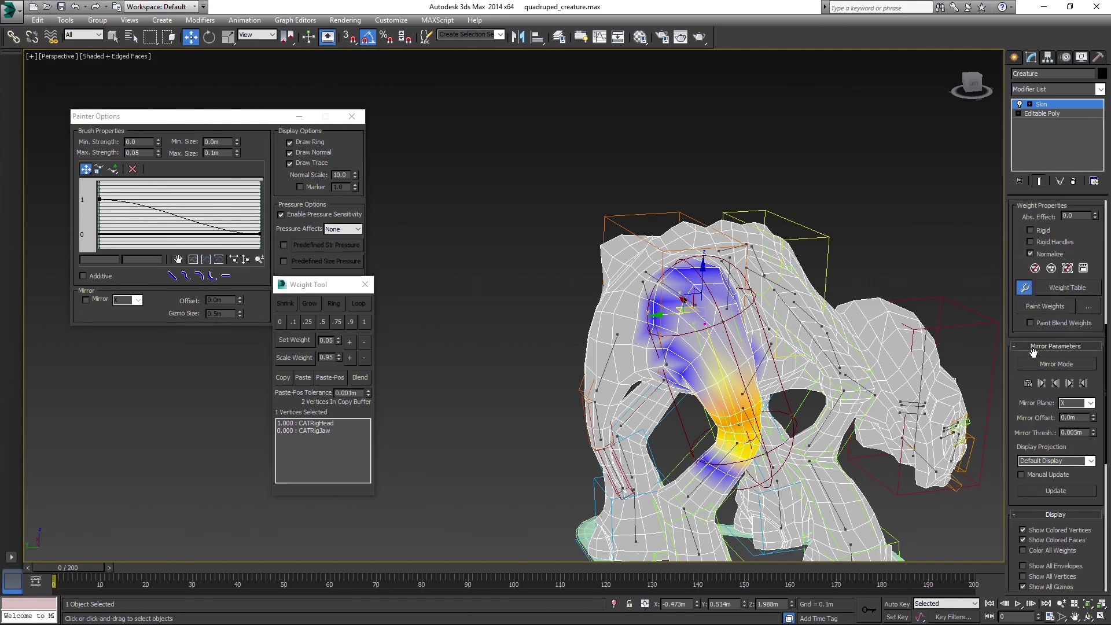
pyautogui.click(1032, 355)
# Paste the blue-side vertex weights onto the green side across the X mirror plane, leave Mirror Mode and finish envelope editing
pyautogui.keyDown('alt'); pyautogui.moveTo(978, 371); pyautogui.dragTo(852, 353, button='middle'); pyautogui.keyUp('alt')
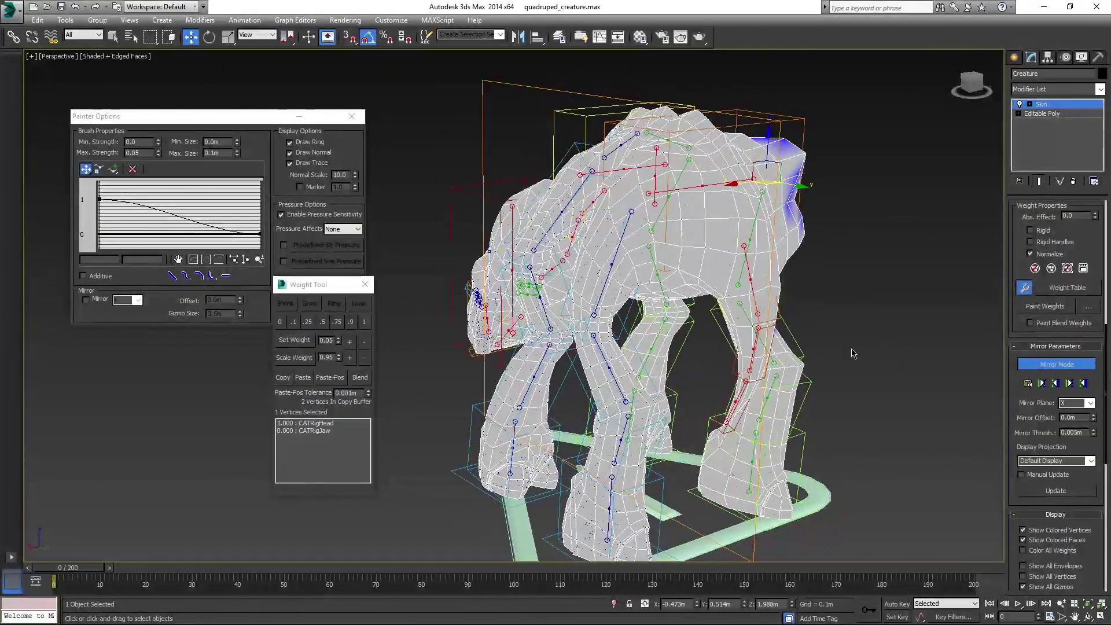
pyautogui.click(1091, 387)
pyautogui.keyDown('alt'); pyautogui.moveTo(955, 371); pyautogui.dragTo(808, 365, button='middle'); pyautogui.keyUp('alt')
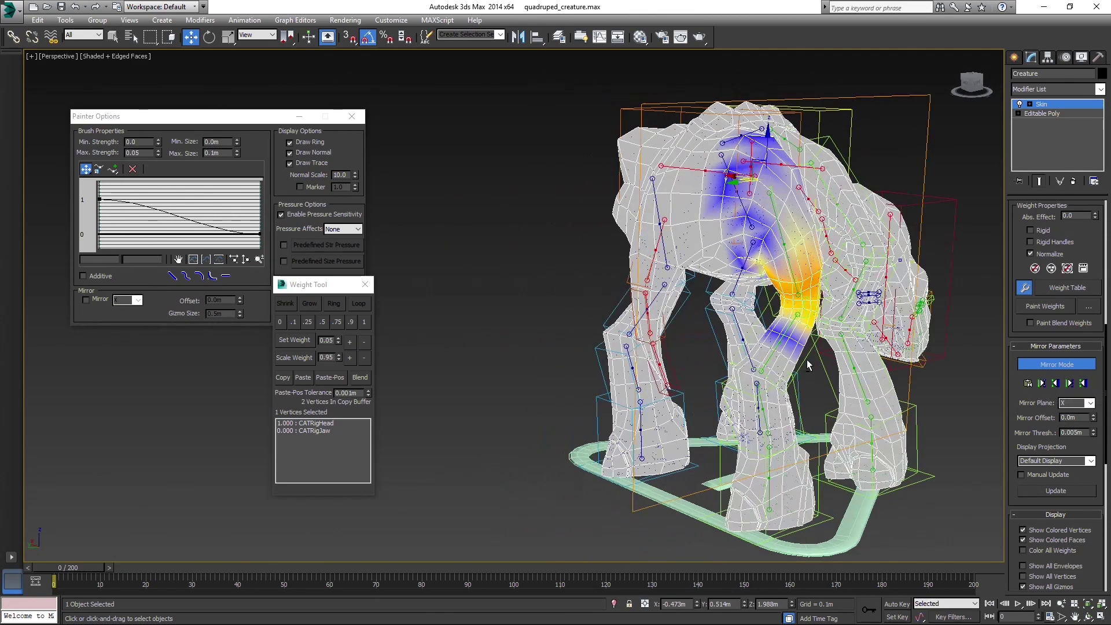
pyautogui.click(1085, 386)
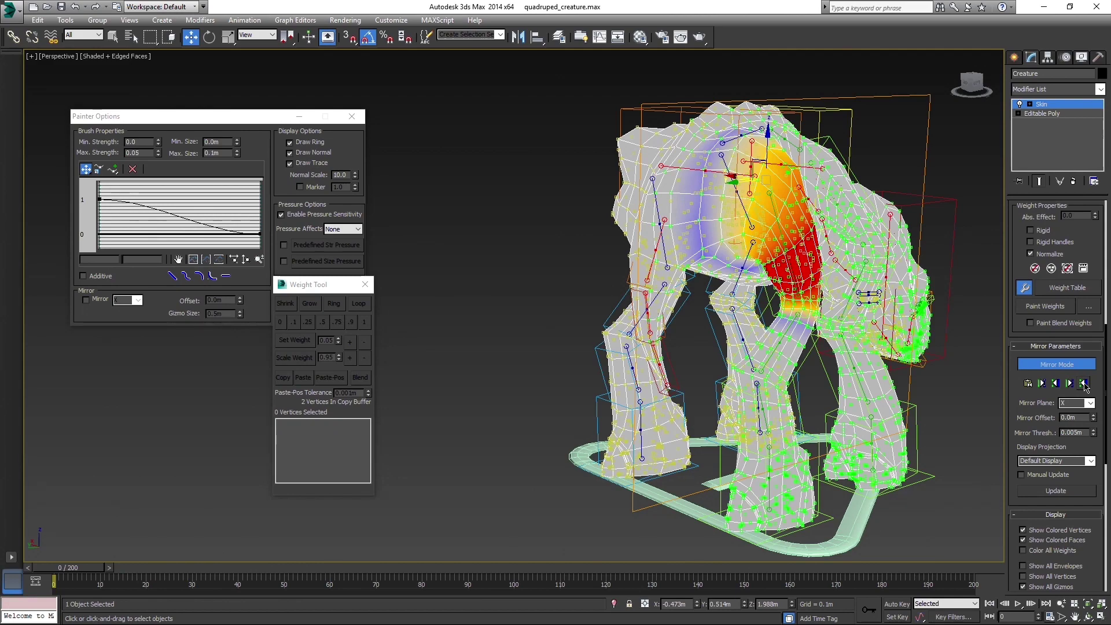
pyautogui.keyDown('alt'); pyautogui.moveTo(954, 338); pyautogui.dragTo(857, 339, button='middle'); pyautogui.keyUp('alt')
pyautogui.click(1054, 364)
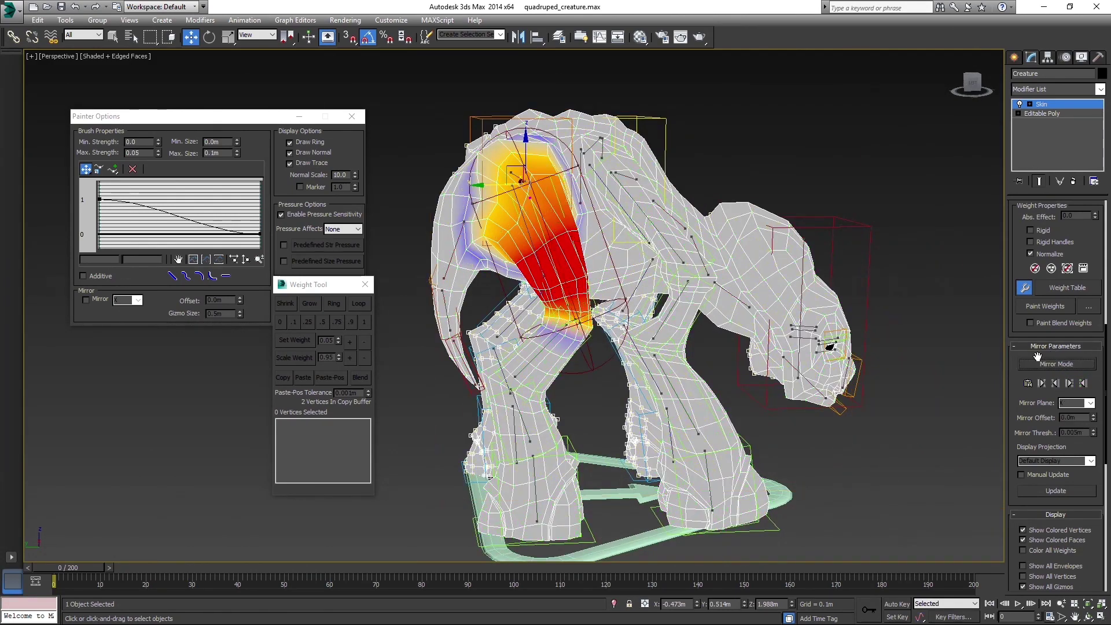
pyautogui.moveTo(925, 322); pyautogui.dragTo(944, 343, button='middle')
pyautogui.click(922, 288)
pyautogui.scroll(-3, 880, 268)
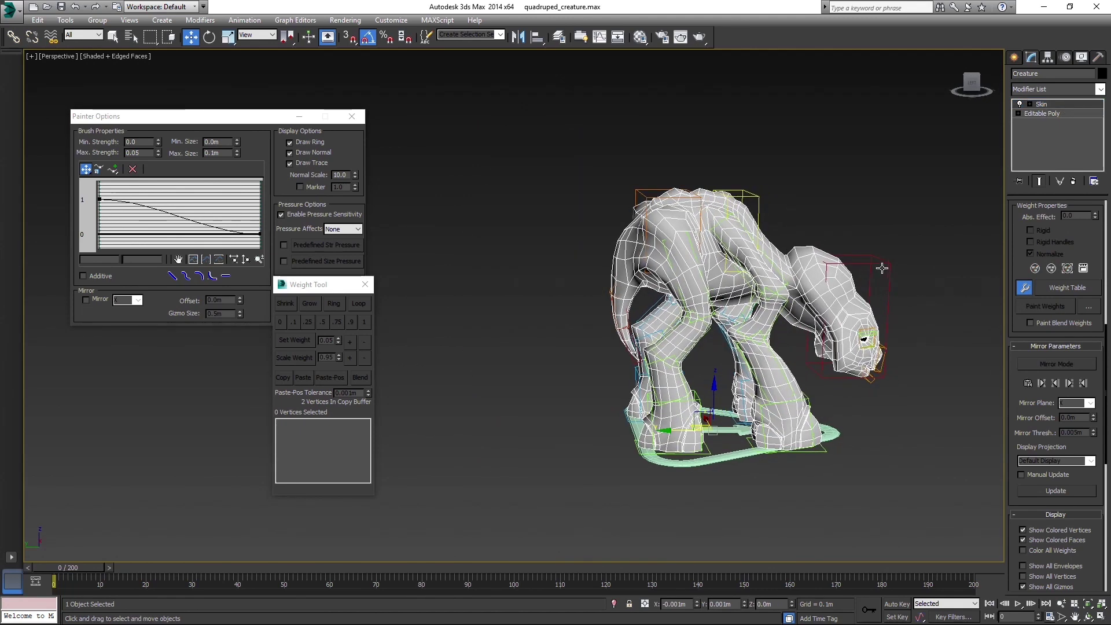
# Select CATRigHead, switch the rig to animation mode and scrub the timeline through the test poses before returning to frame 0
pyautogui.click(894, 270)
pyautogui.click(1065, 57)
pyautogui.keyDown('alt'); pyautogui.moveTo(484, 149); pyautogui.dragTo(217, 508, button='middle'); pyautogui.keyUp('alt')
pyautogui.moveTo(92, 567); pyautogui.dragTo(388, 567)
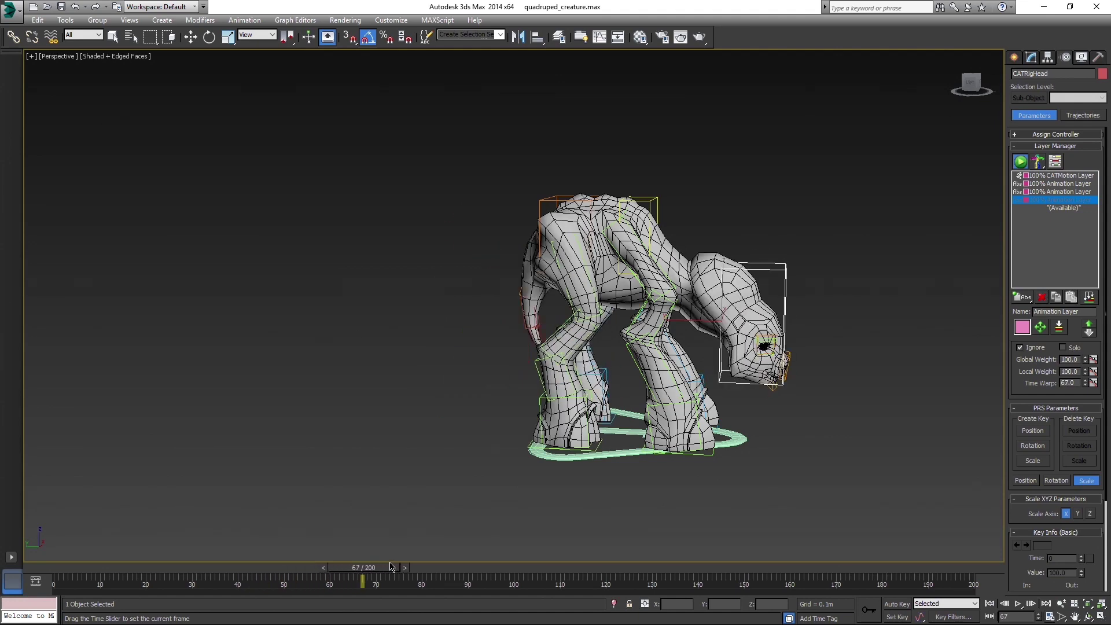
pyautogui.moveTo(469, 564); pyautogui.dragTo(775, 570)
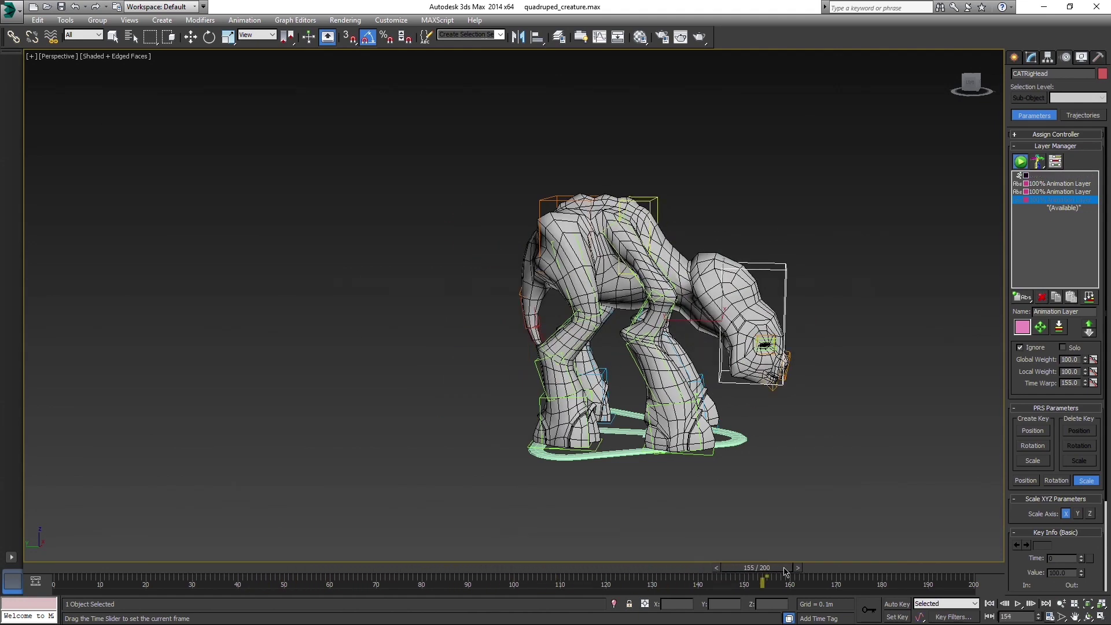
pyautogui.moveTo(880, 569); pyautogui.dragTo(75, 564)
# Inspect the skinned creature from the opposite side at frame 0, up close and at full size
pyautogui.press('w')
pyautogui.keyDown('alt'); pyautogui.moveTo(521, 416); pyautogui.dragTo(727, 398, button='middle'); pyautogui.keyUp('alt')
pyautogui.click(697, 402)
pyautogui.keyDown('alt'); pyautogui.moveTo(806, 257); pyautogui.dragTo(751, 260, button='middle'); pyautogui.keyUp('alt')
pyautogui.scroll(5, 751, 272)
pyautogui.scroll(-5, 764, 276)
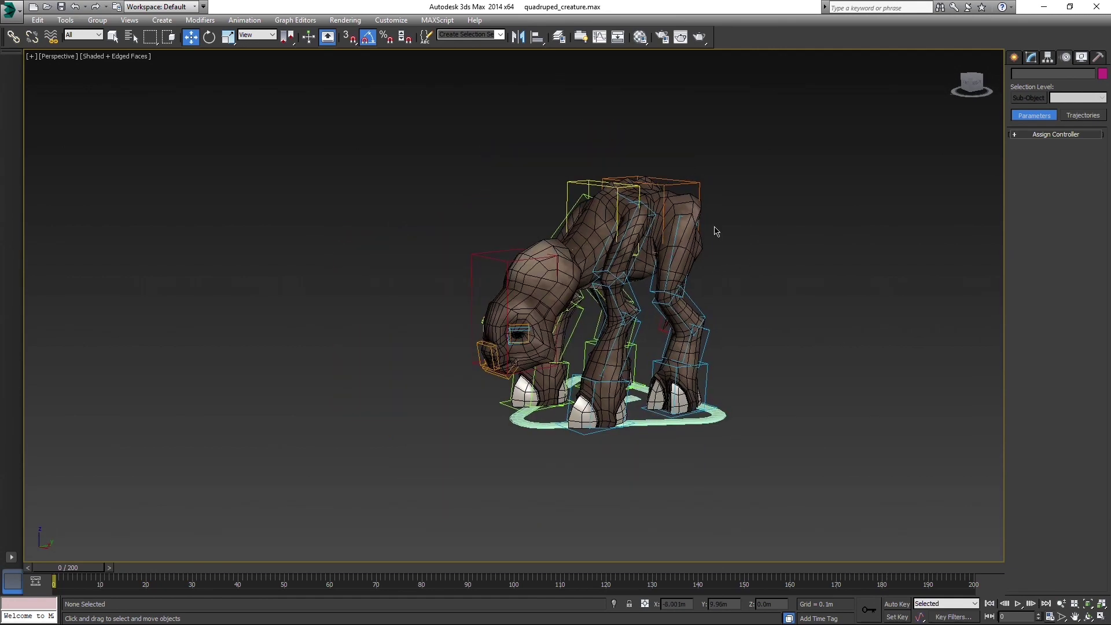
# Toggle a layer's setting in the Layer Manager, close it and view the whole creature
pyautogui.click(698, 189)
pyautogui.click(559, 37)
pyautogui.click(821, 214)
pyautogui.click(820, 214)
pyautogui.click(971, 148)
pyautogui.keyDown('alt'); pyautogui.moveTo(805, 274); pyautogui.dragTo(780, 277, button='middle'); pyautogui.keyUp('alt')
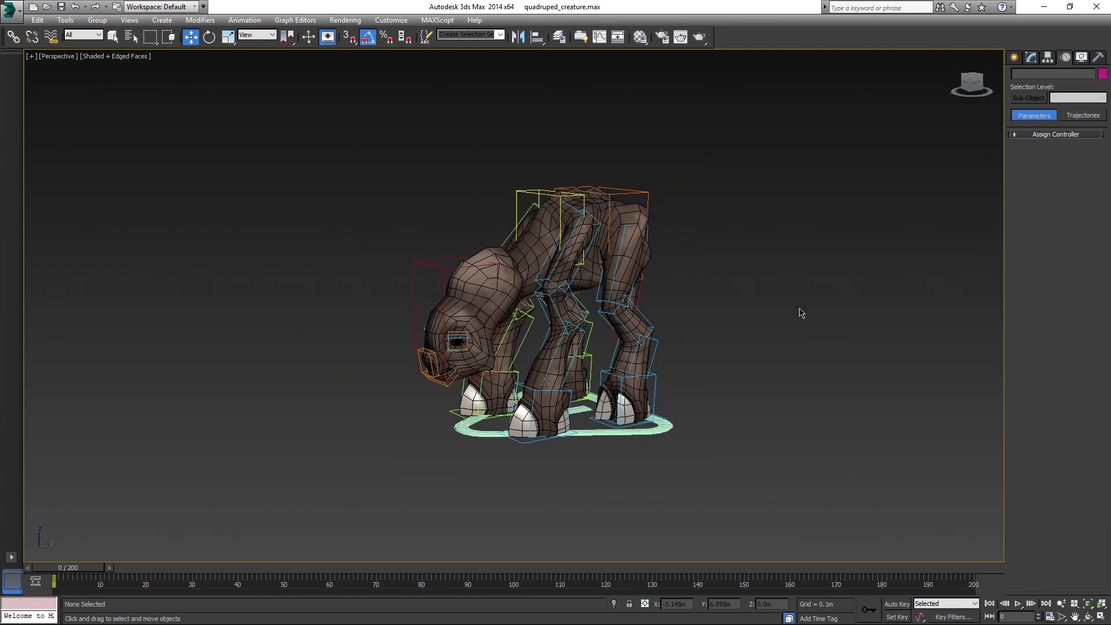